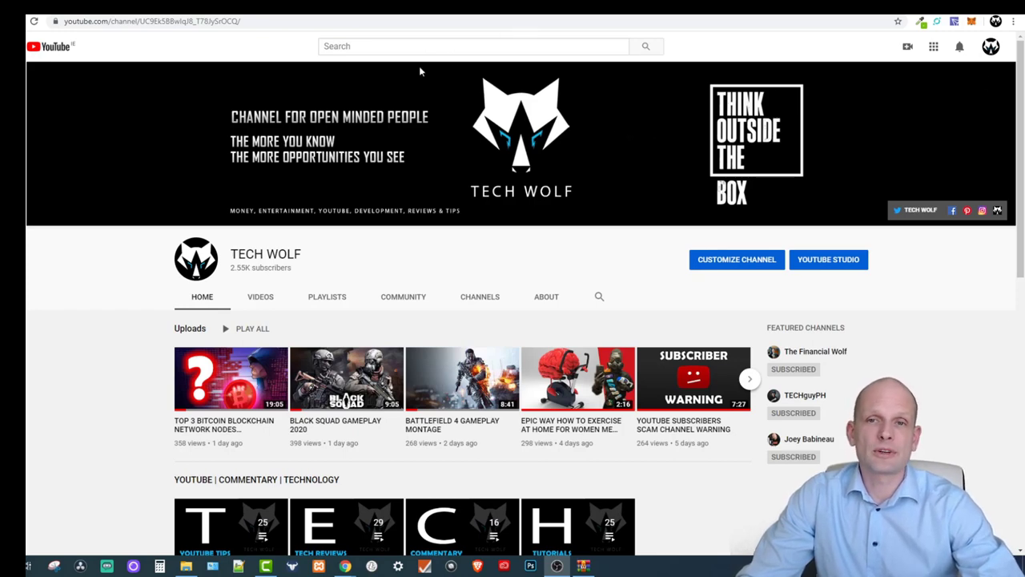
Scroll through the YouTube channel's playlists, then bring up HostGator's web hosting home page
scroll(256, 233, down, 2)
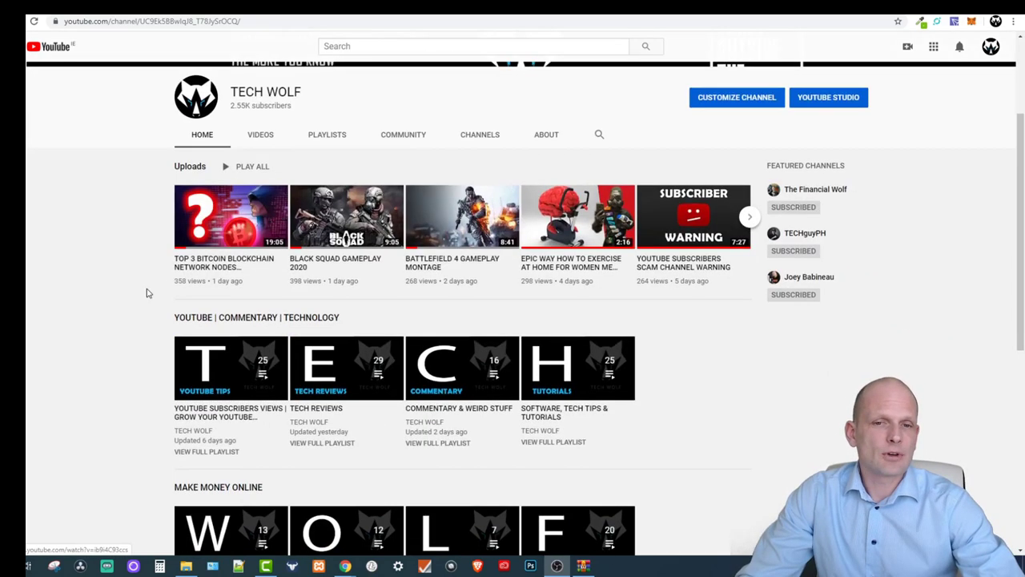
scroll(147, 294, down, 3)
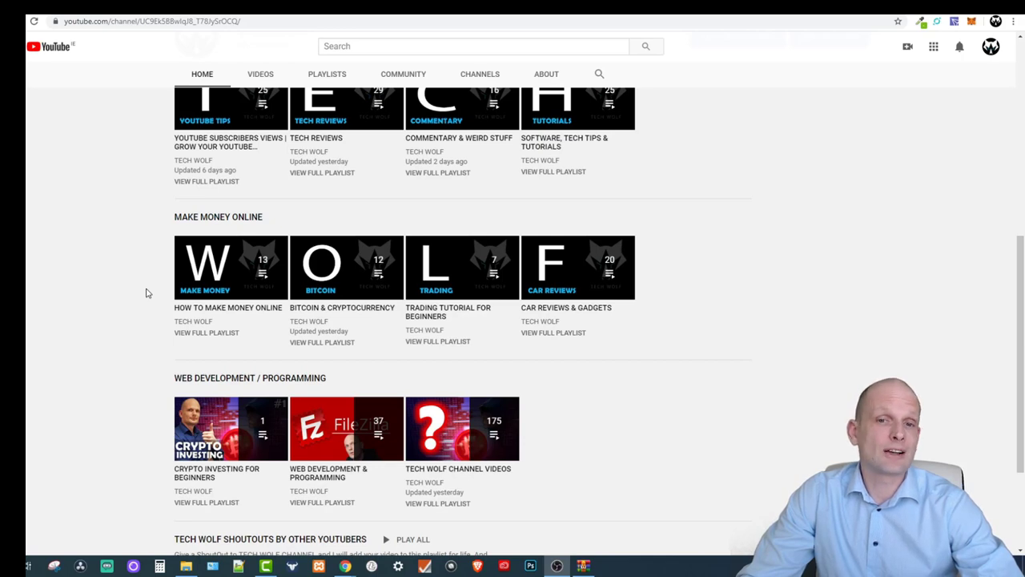
scroll(165, 313, down, 1)
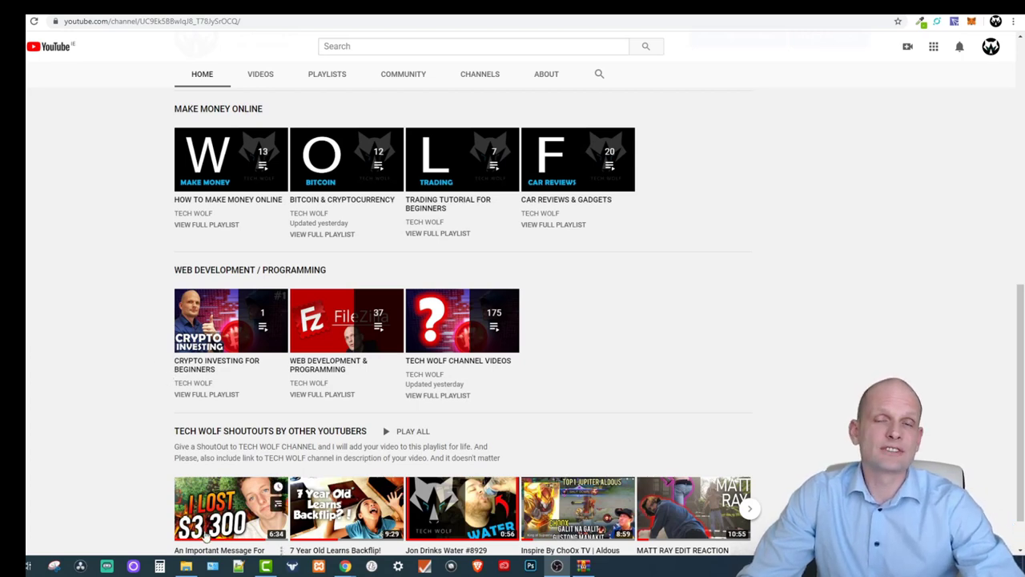
mouse_move(366, 332)
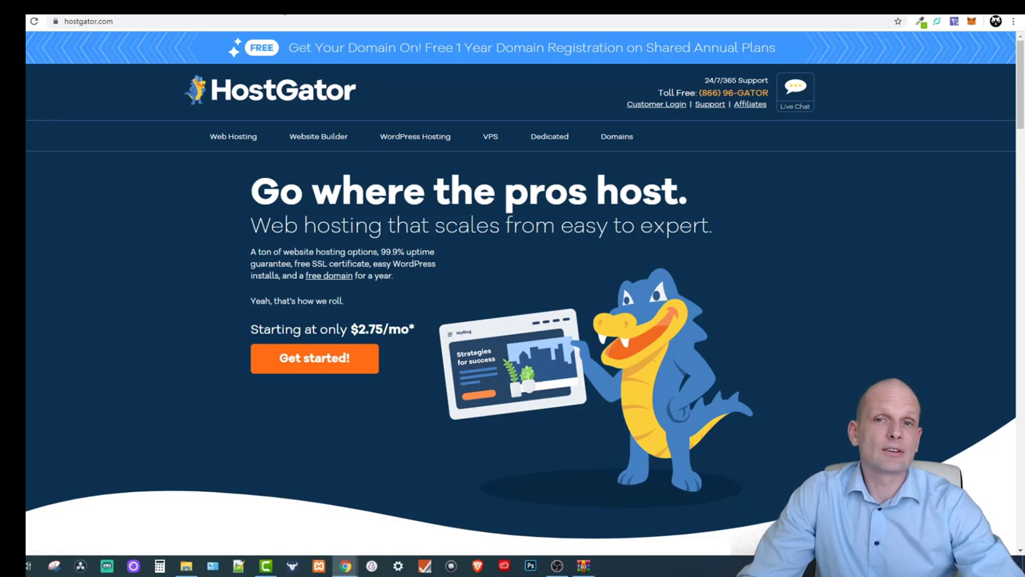
Show the techwolf.site home page and scroll down it and back to the top
click(280, 7)
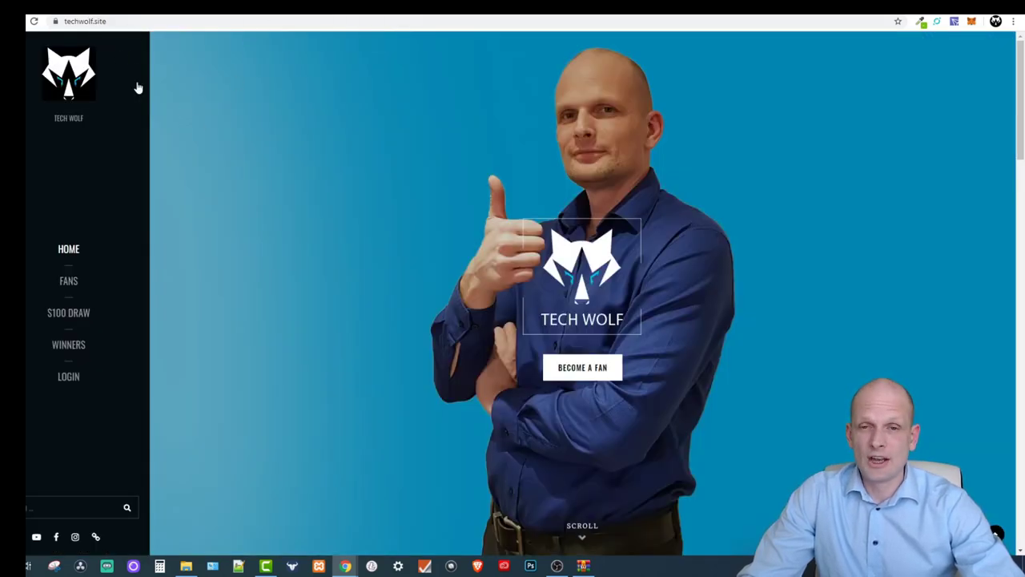
scroll(160, 232, down, 5)
scroll(168, 288, down, 3)
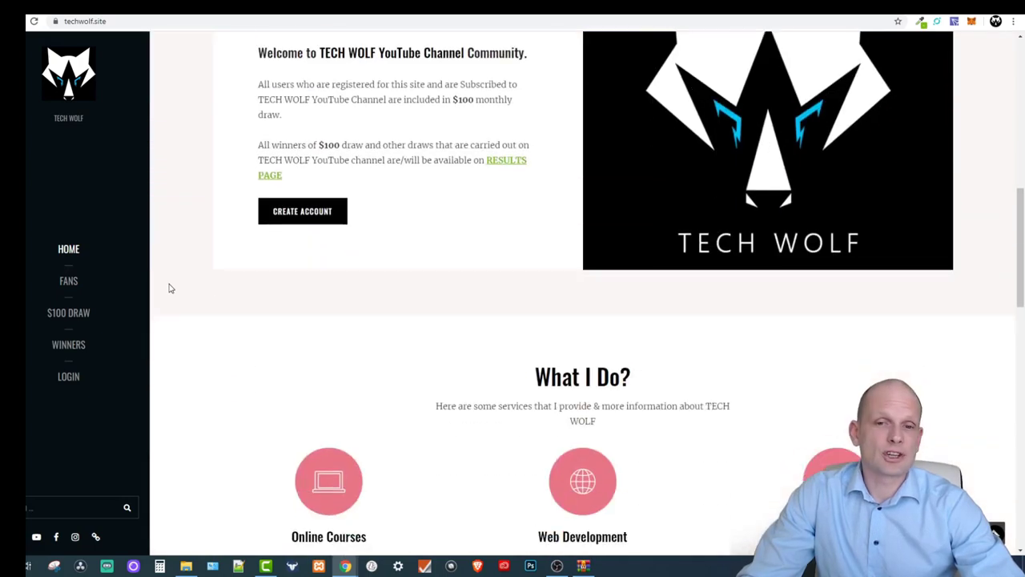
scroll(169, 289, up, 8)
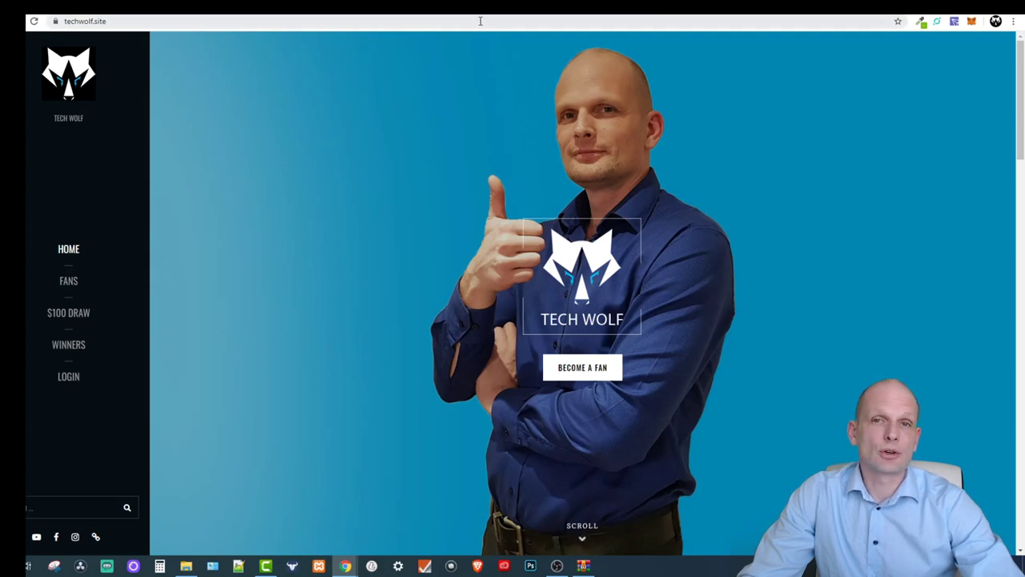
Start the Apache and MySQL modules in XAMPP Control Panel, then minimise the panel
click(317, 566)
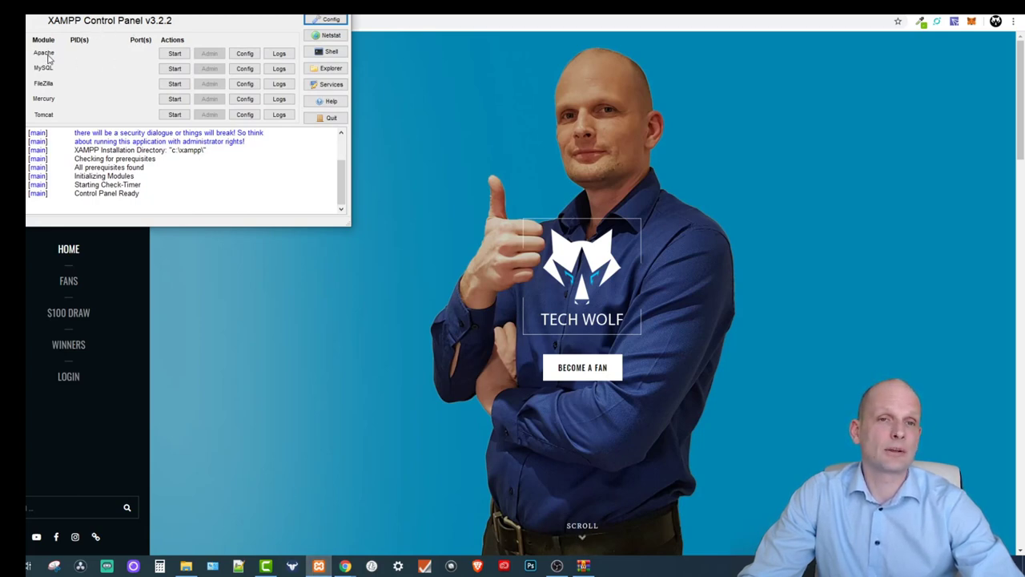
click(174, 54)
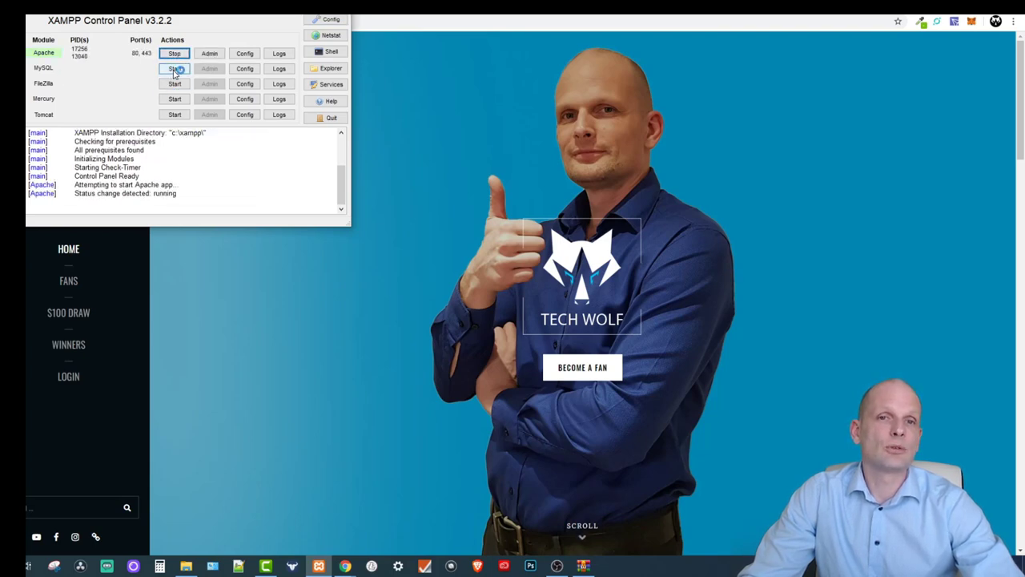
click(175, 68)
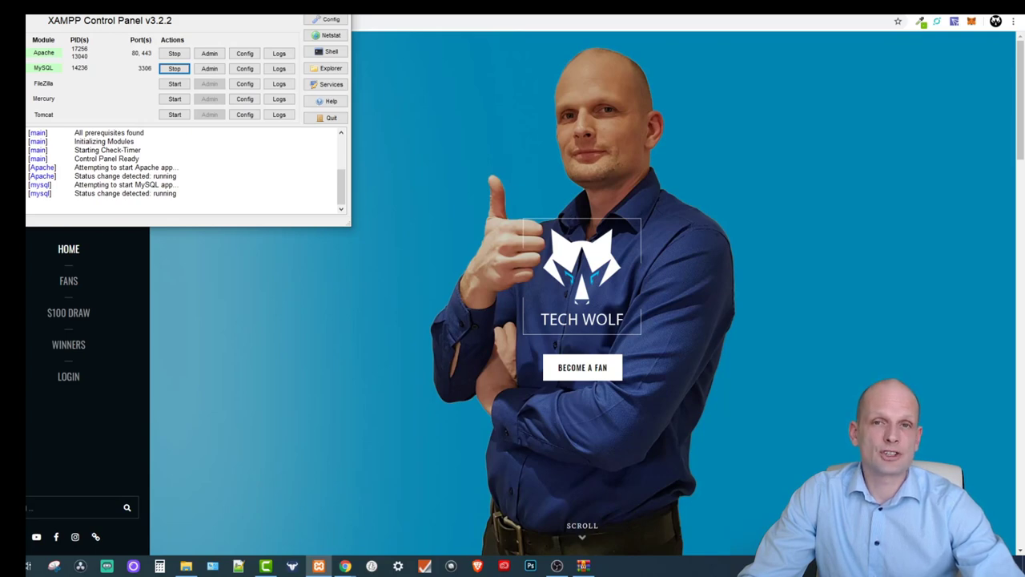
click(298, 7)
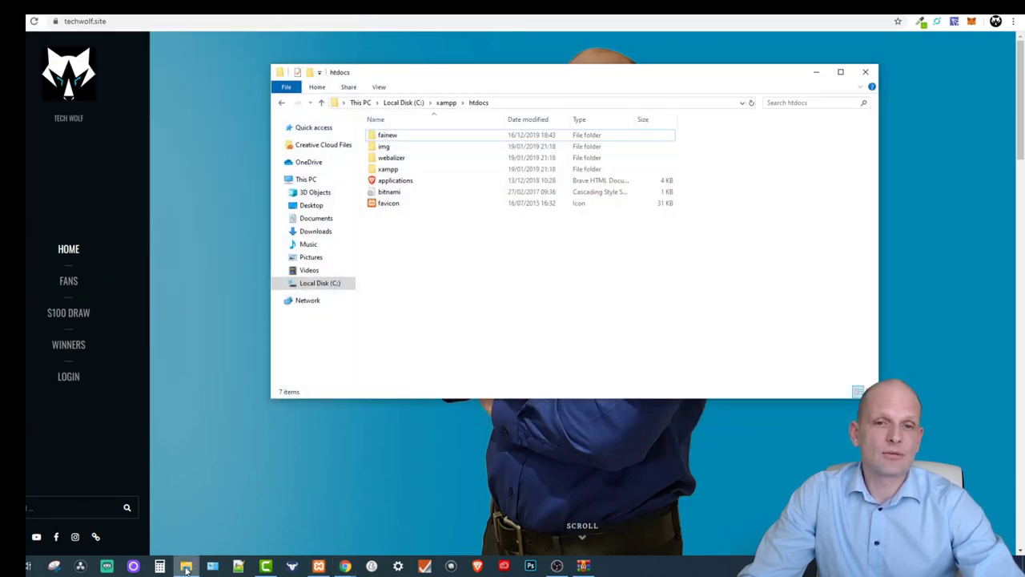
Browse File Explorer from Local Disk (C:) through the xampp folder into htdocs
click(186, 566)
click(320, 285)
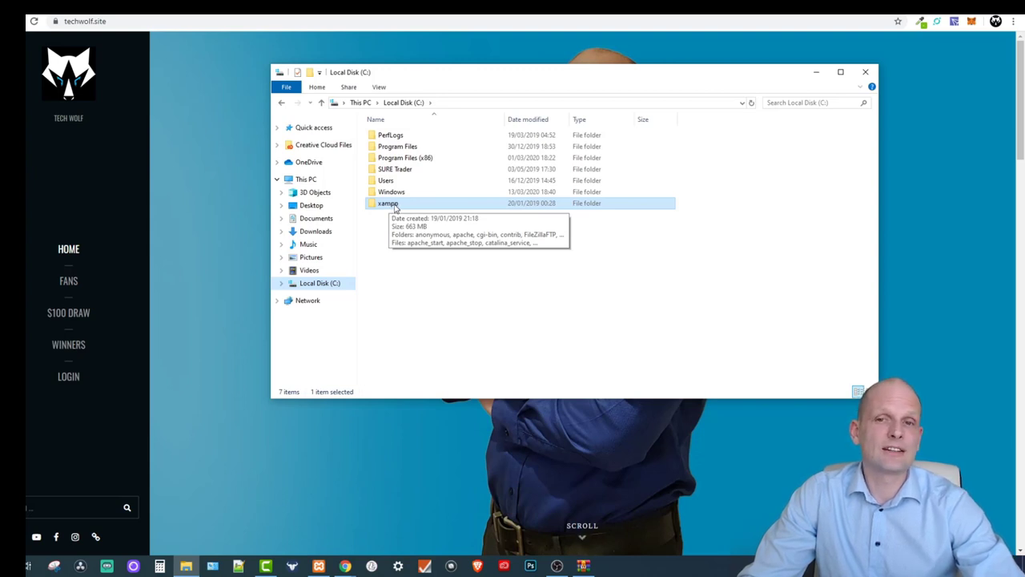
double_click(392, 205)
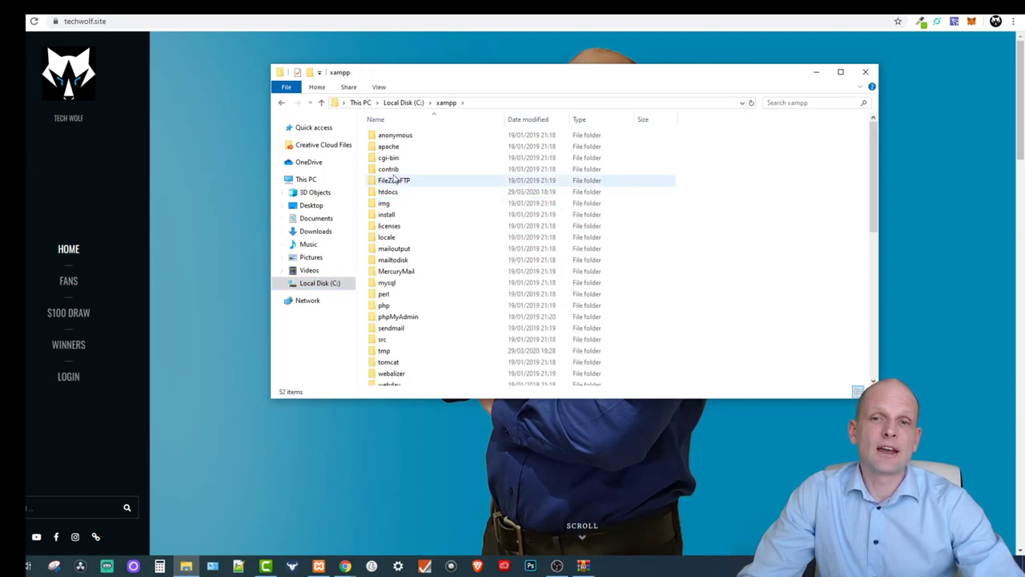
click(384, 193)
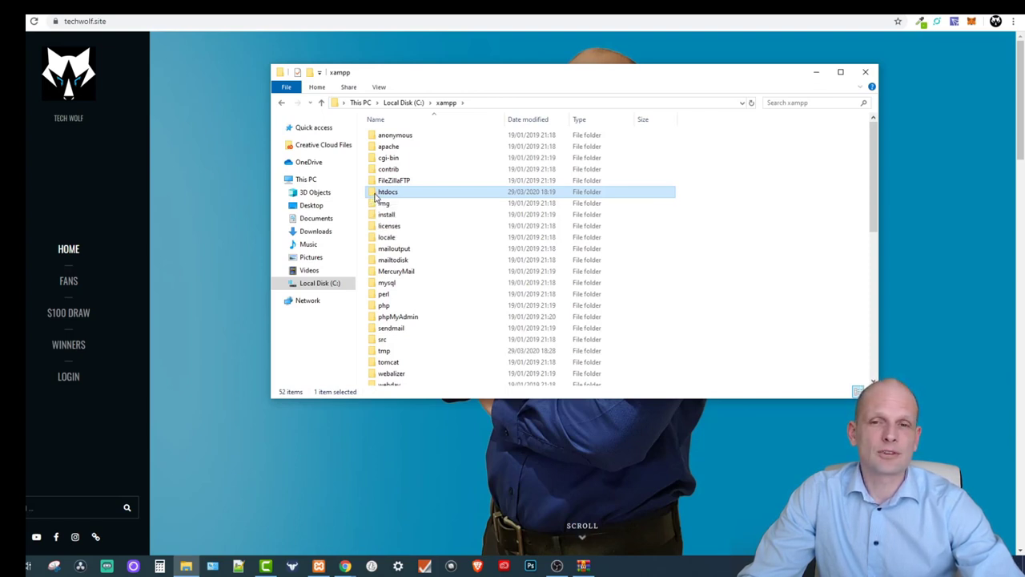
double_click(376, 197)
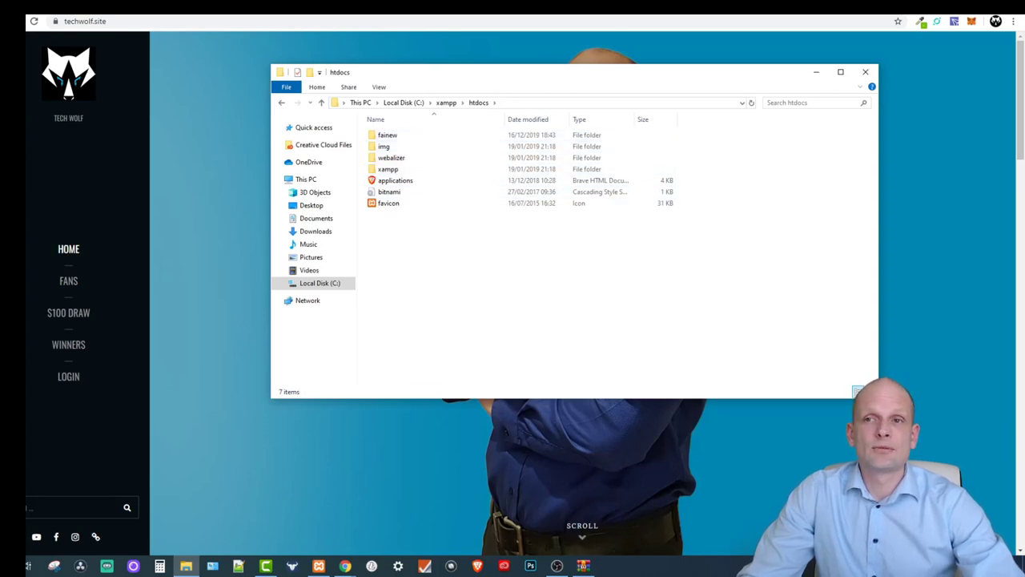
click(514, 16)
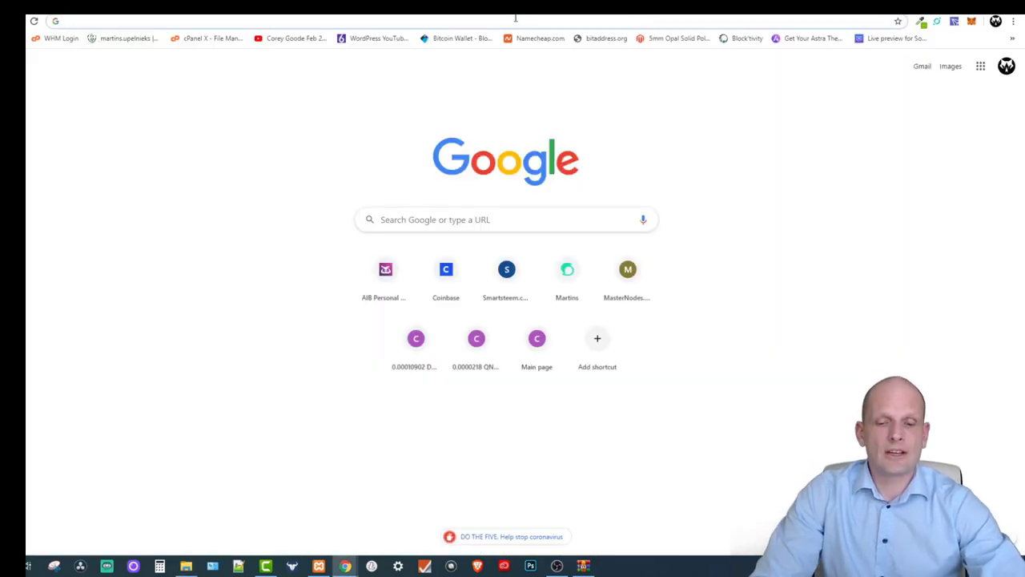
Load localhost in Chrome to display the Apache 'Index of /' listing of htdocs
text(locl)
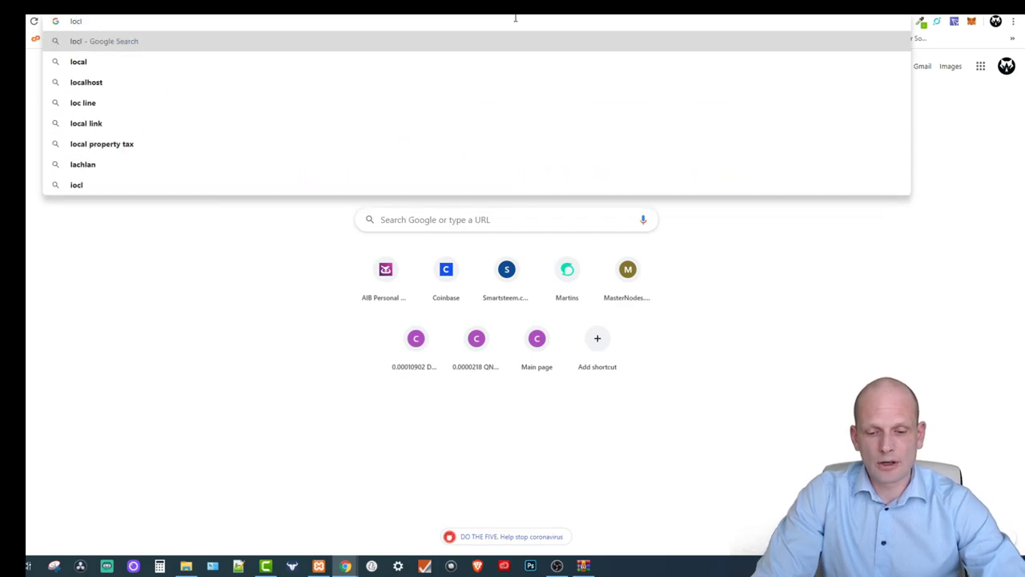
key(Down)
key(Down)
key(Return)
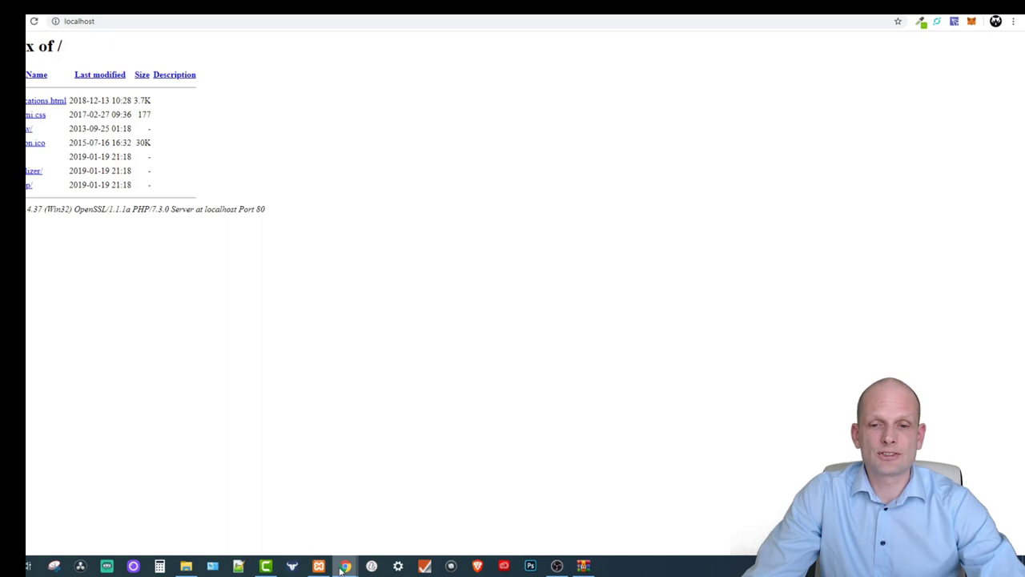
click(186, 566)
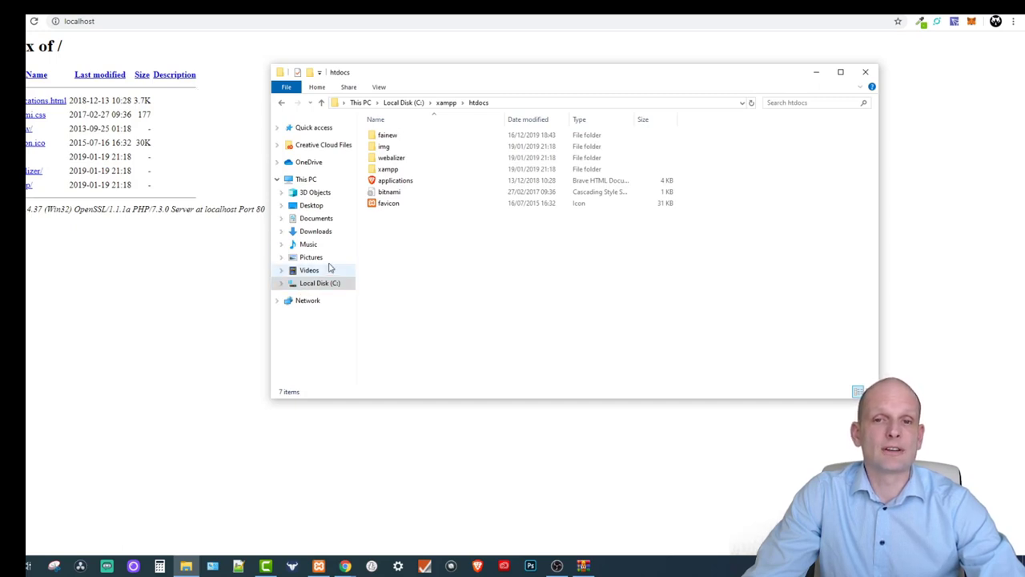
Show the htdocs folder's path, C:\xampp\htdocs, as text in File Explorer's address bar
click(479, 103)
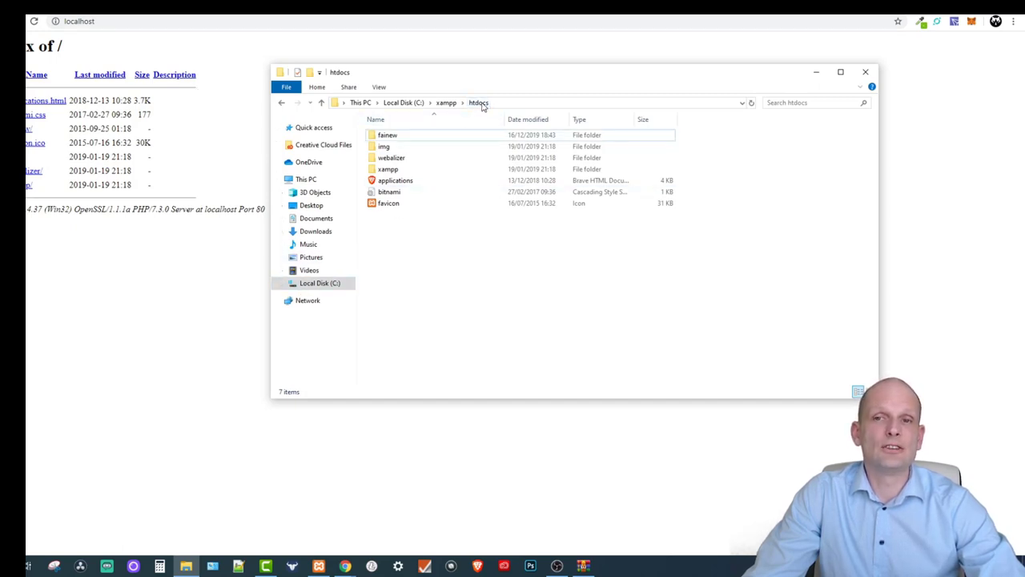
click(515, 103)
click(373, 107)
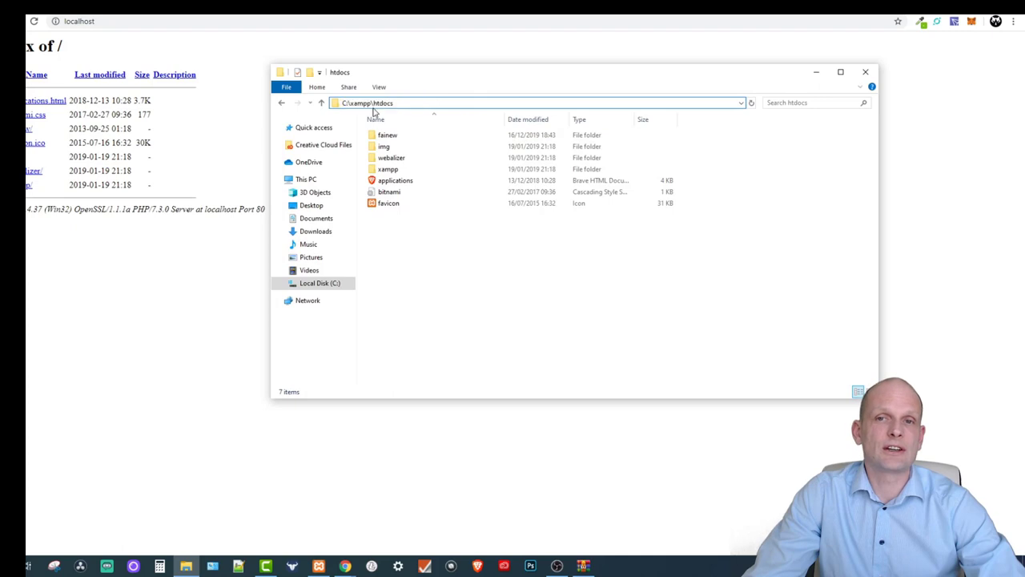
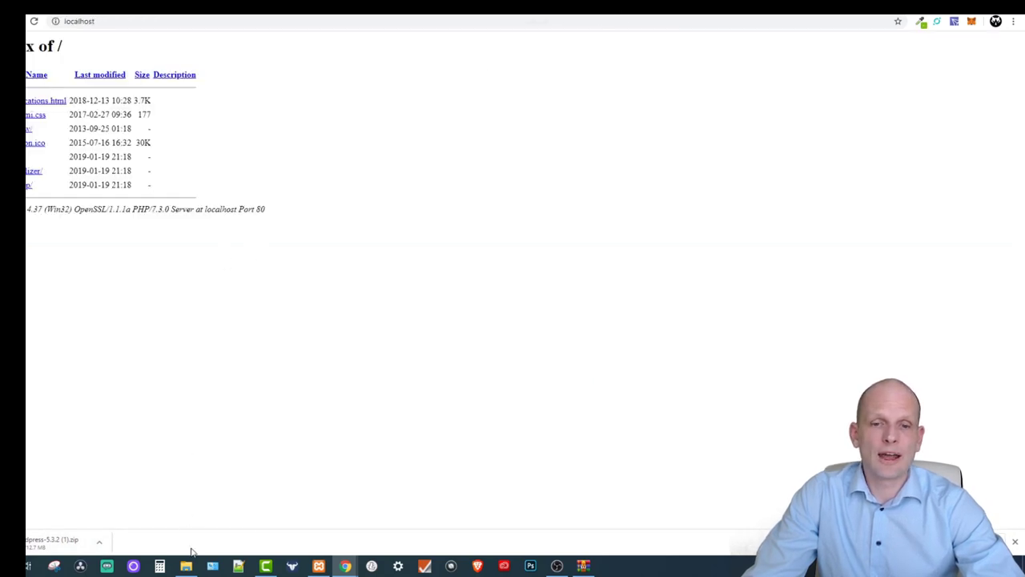
Open wordpress-5.3.2 (1).zip from the Downloads folder in WinRAR
click(187, 564)
drag(435, 83, 362, 83)
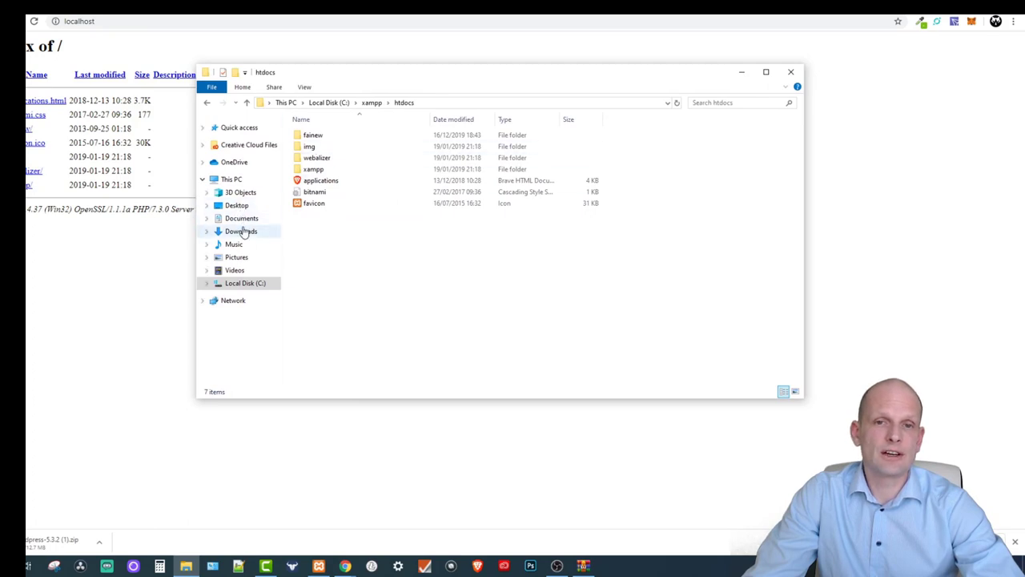
click(243, 231)
click(320, 196)
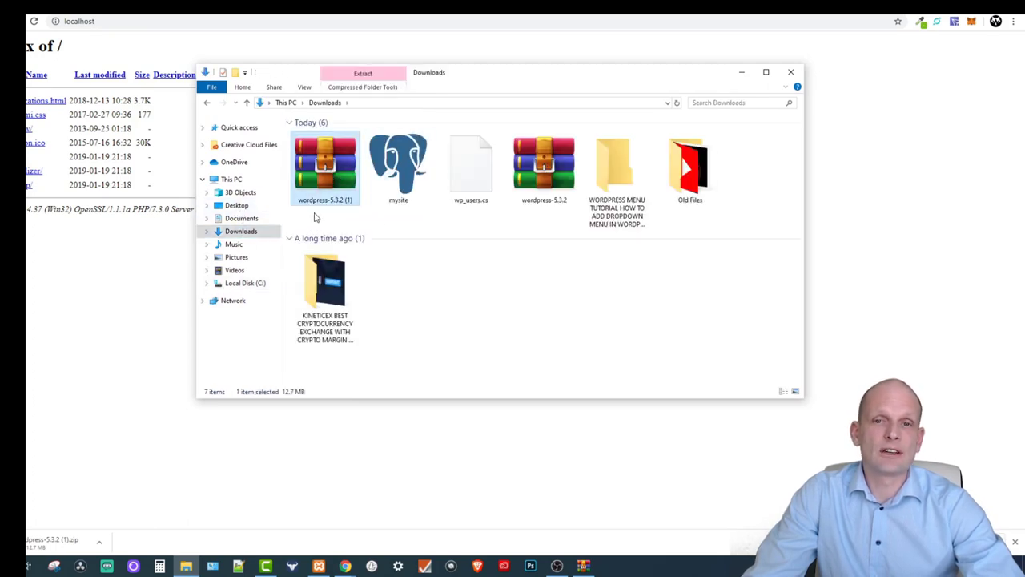
double_click(327, 168)
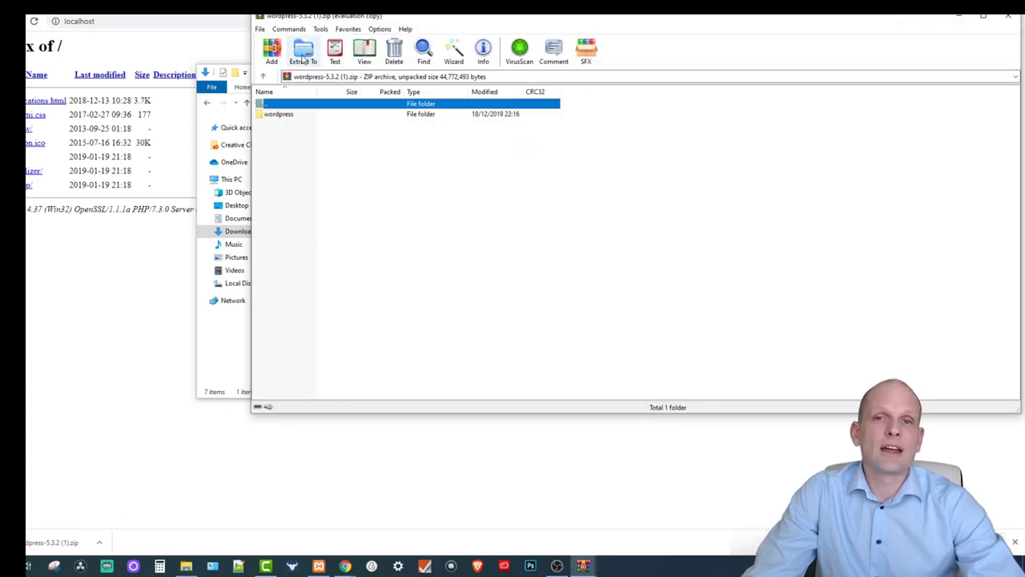
Extract the archive's wordpress folder to C:\xampp\htdocs using WinRAR's Extract To
key(Escape)
key(Down)
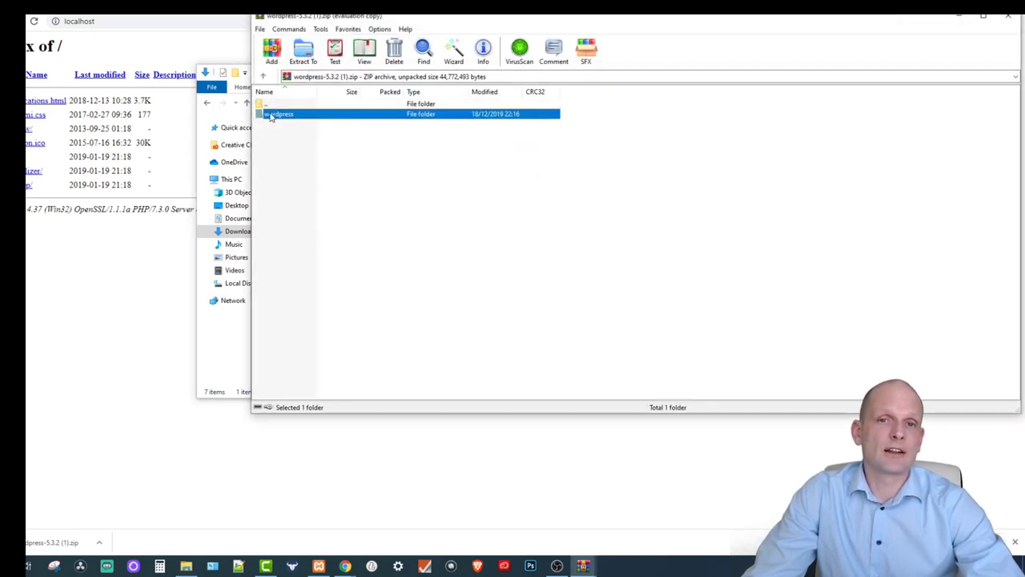
key(Up)
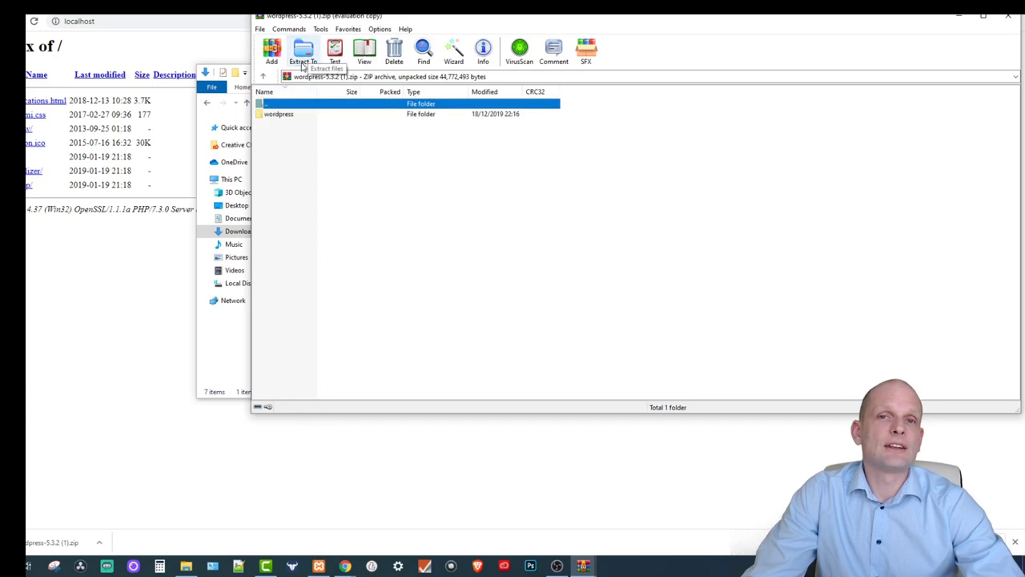
click(302, 56)
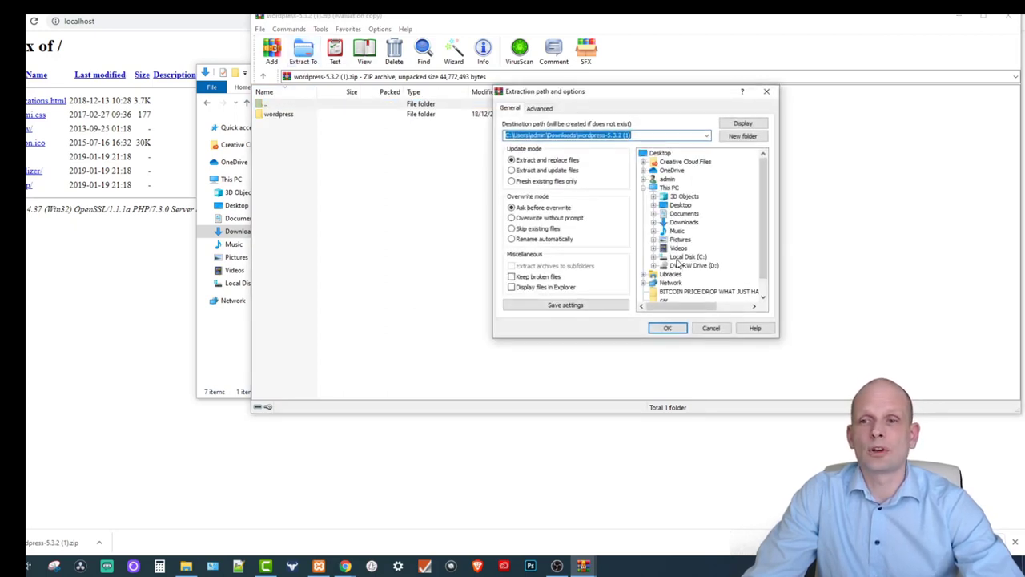
double_click(678, 260)
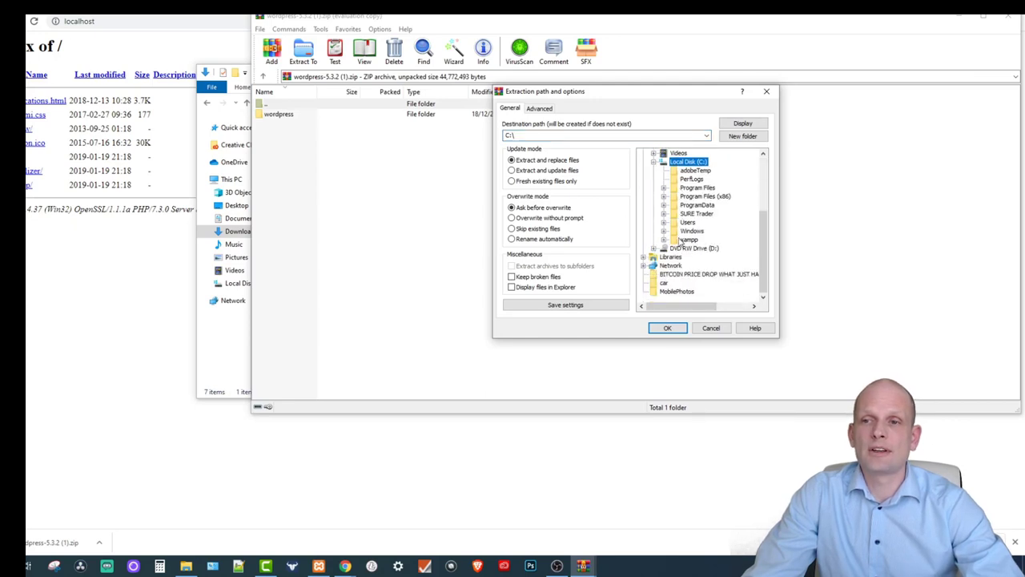
double_click(682, 240)
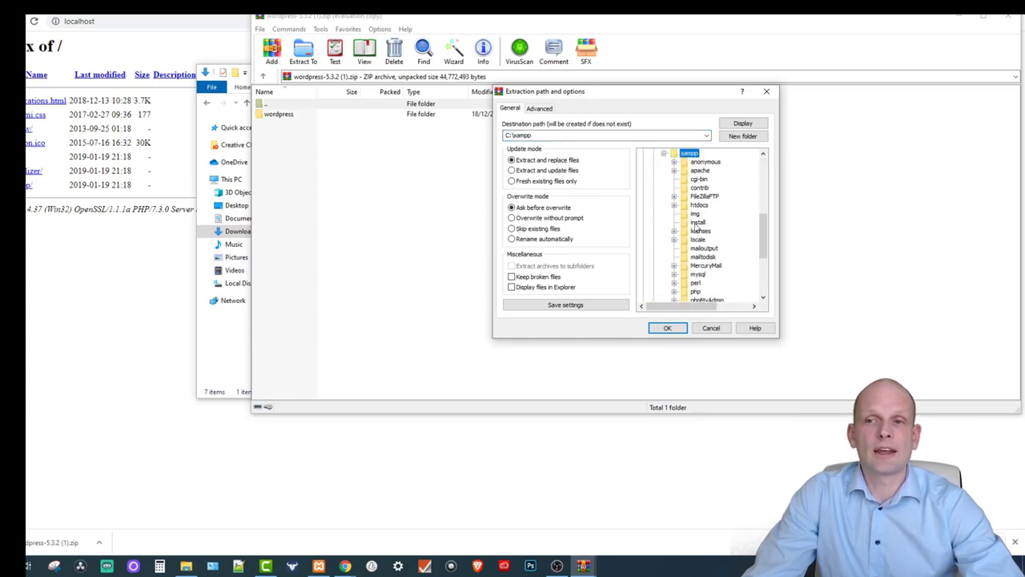
click(693, 206)
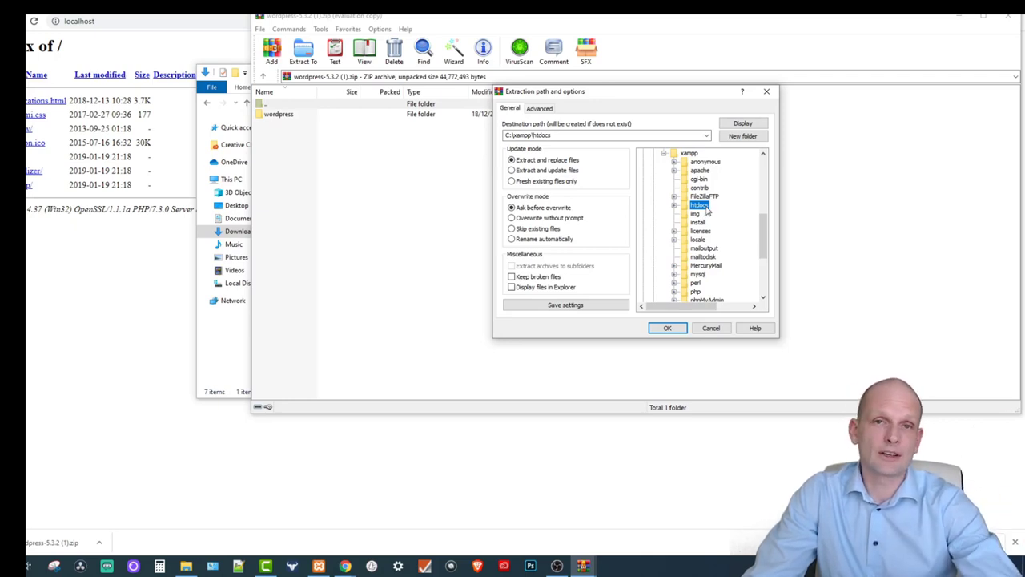
click(669, 329)
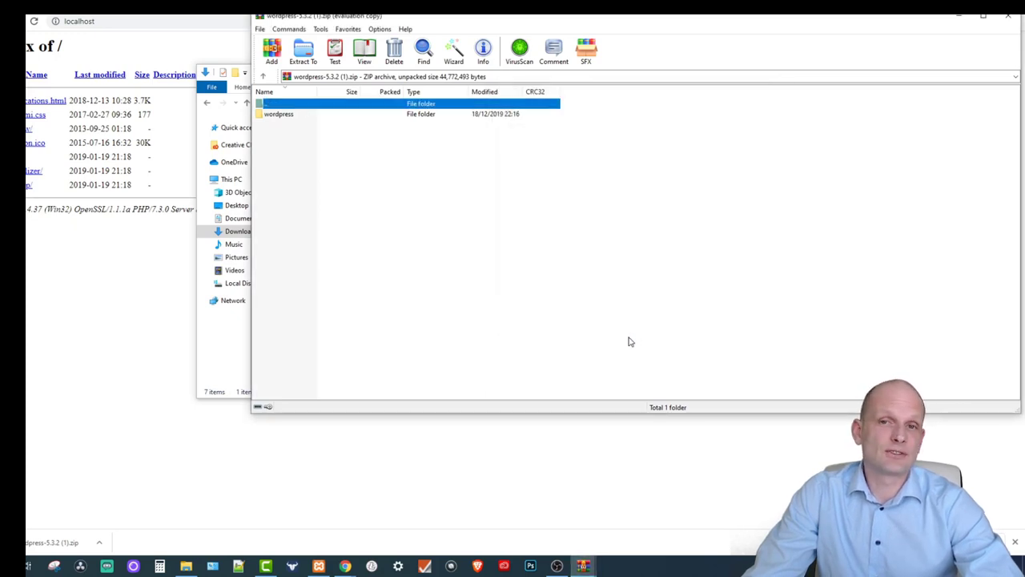
Close WinRAR and rename C:\xampp\htdocs\wordpress to mysite
click(1008, 16)
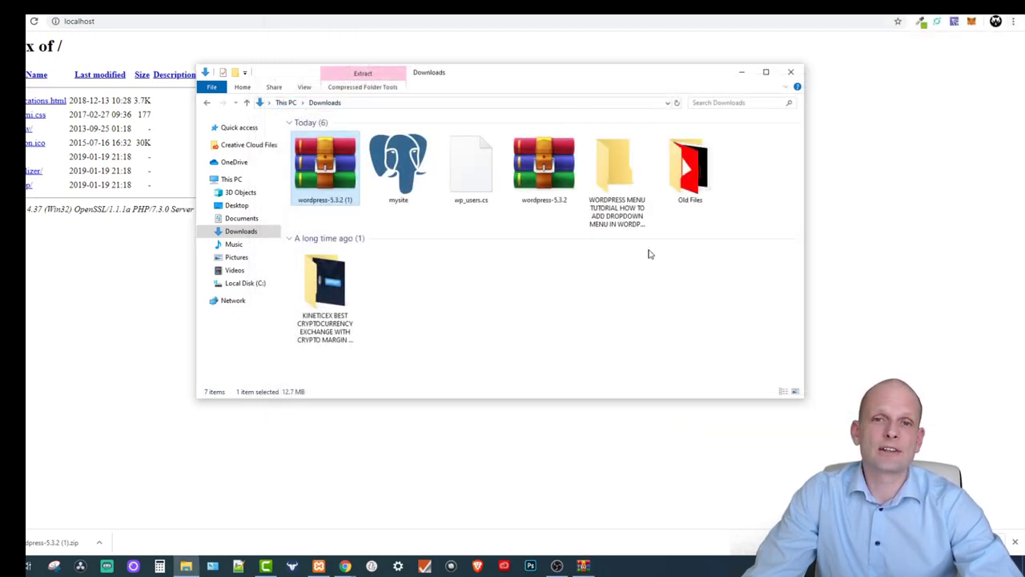
click(236, 284)
double_click(318, 201)
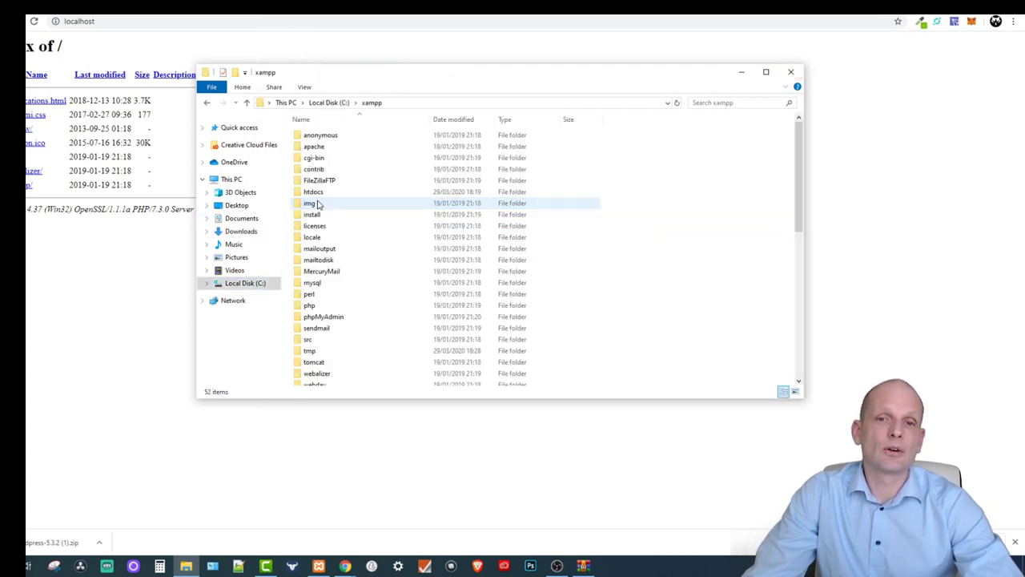
double_click(325, 195)
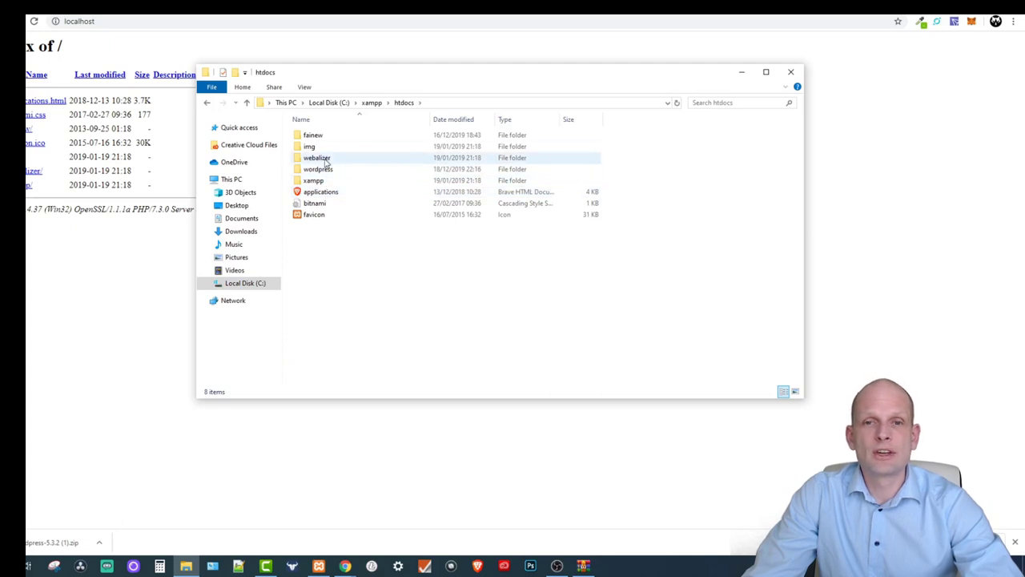
click(316, 174)
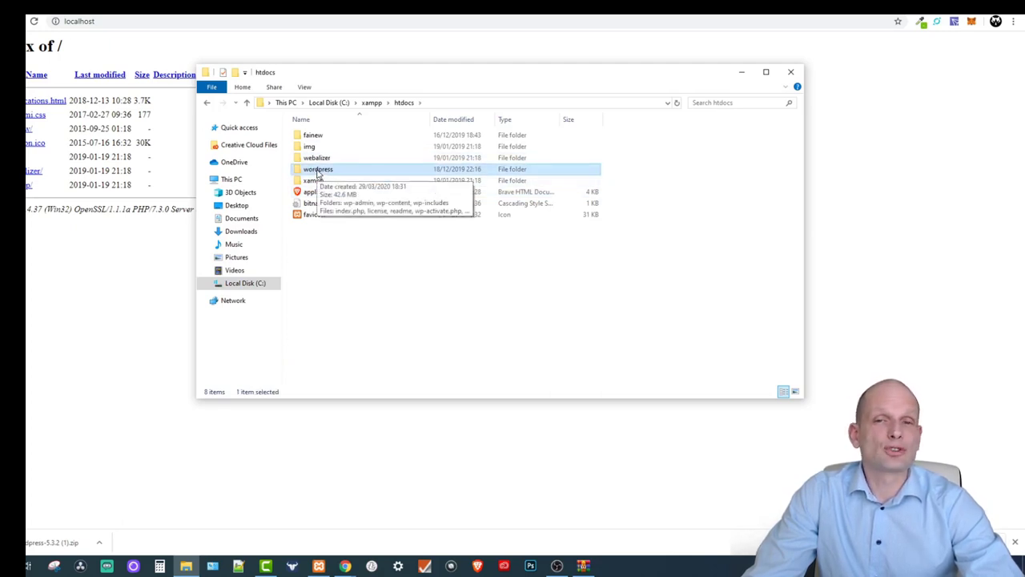
key(F2)
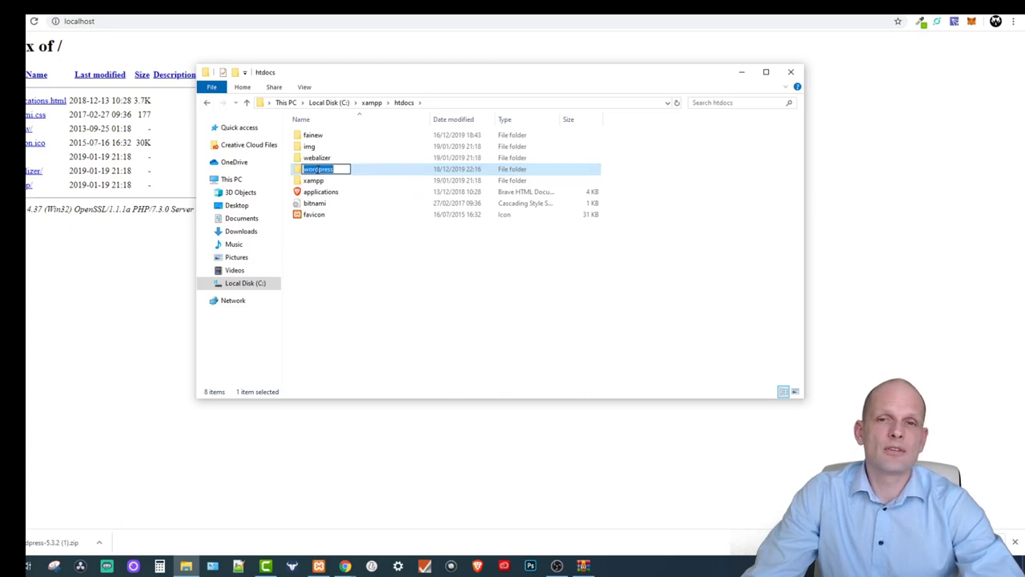
text(mysite)
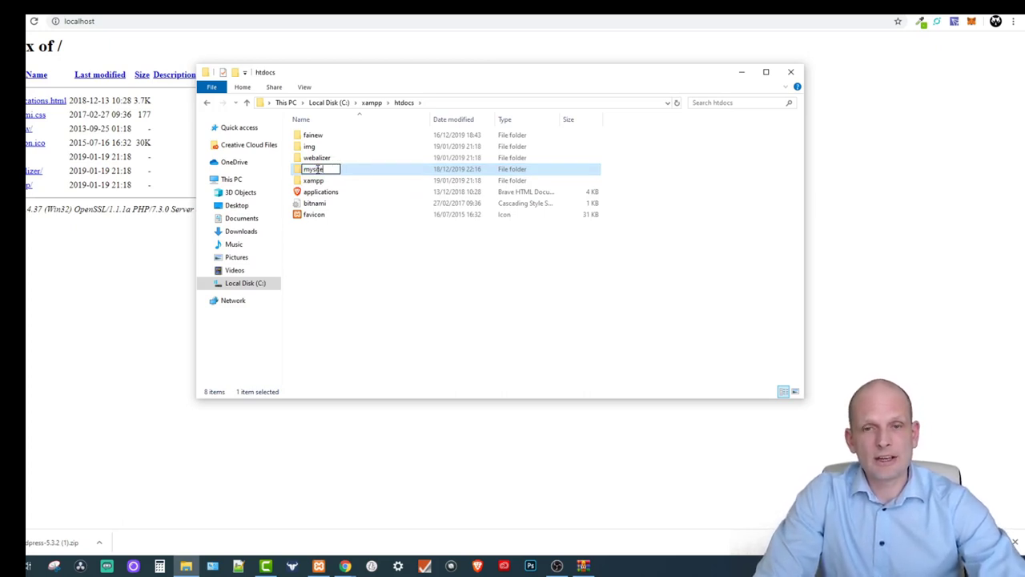
key(Return)
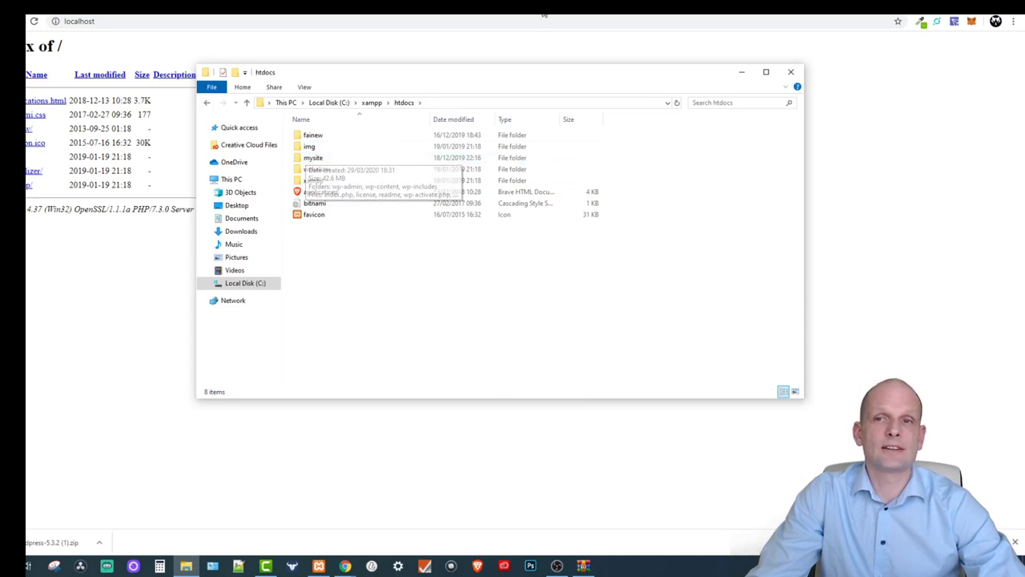
click(115, 51)
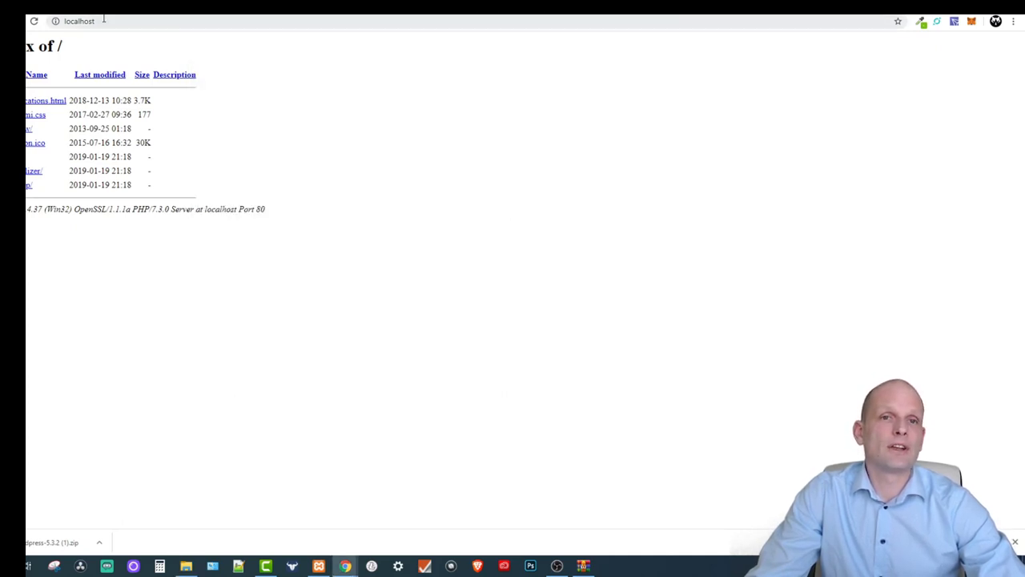
Reload the localhost listing, then load localhost/phpmyadmin in a new tab
click(100, 21)
click(34, 22)
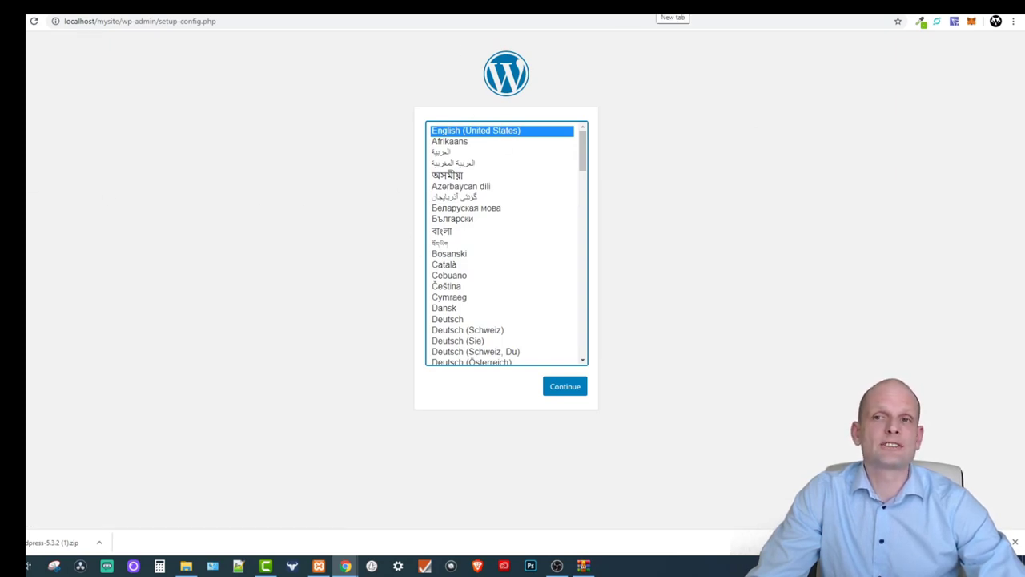
key(ctrl+t)
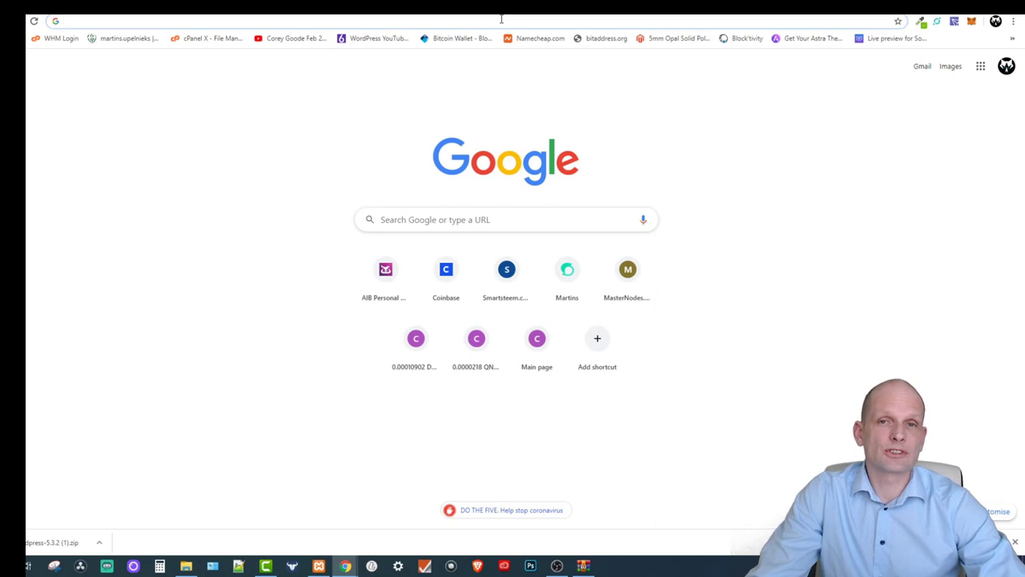
text(lcoal)
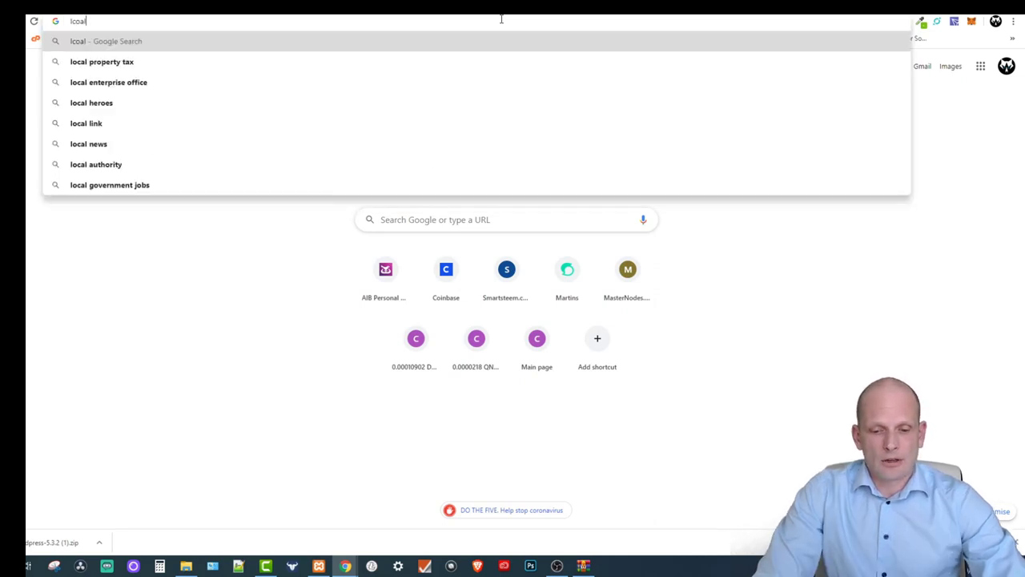
text(host/)
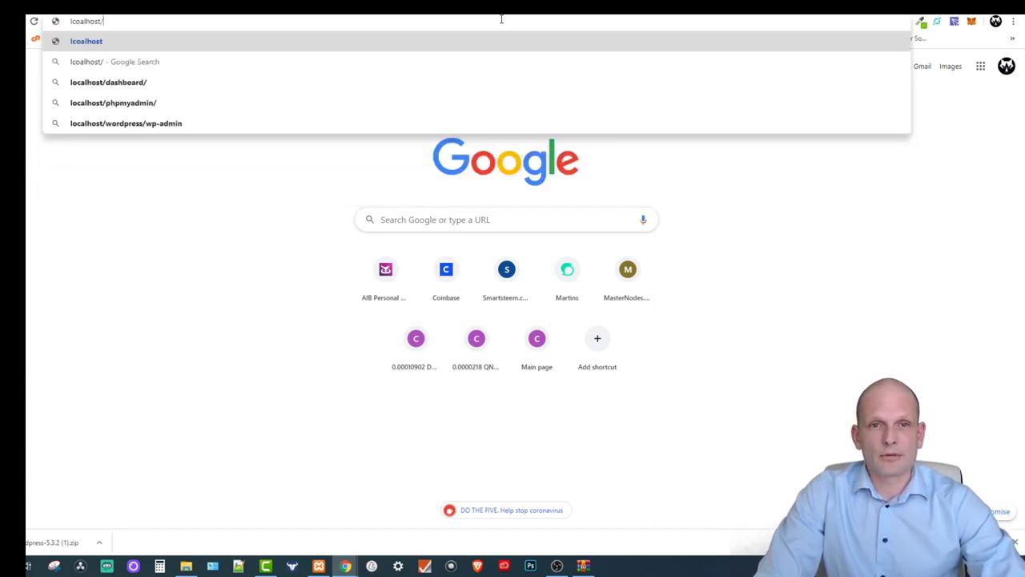
text(ph)
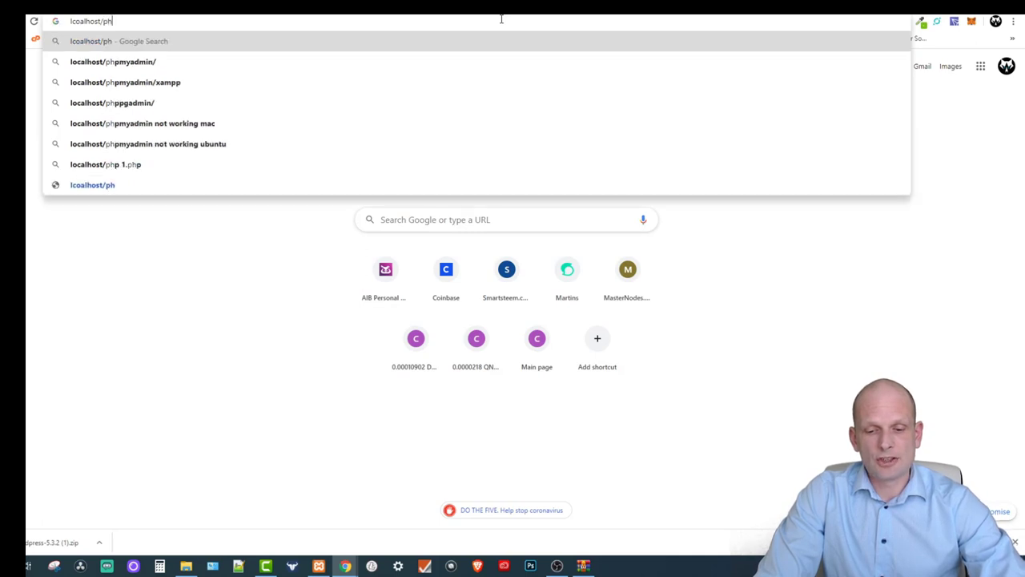
text(pmyadmin)
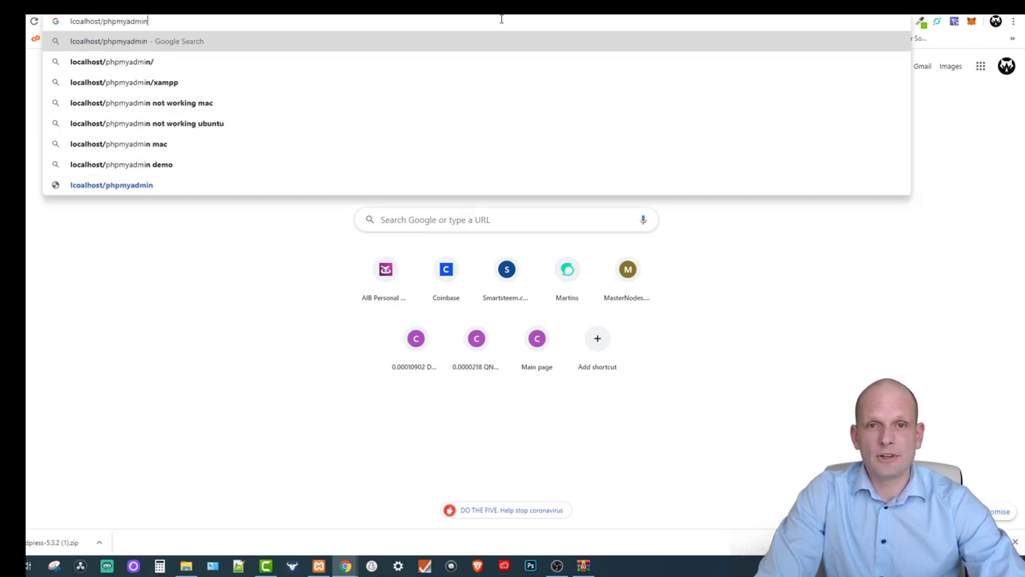
key(Return)
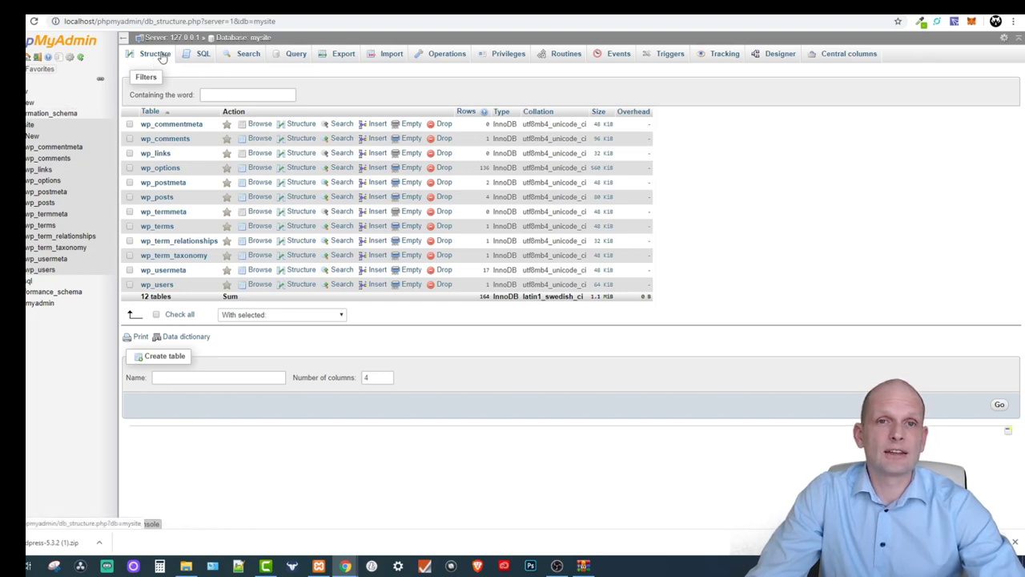
Create a new database named mysite from phpMyAdmin's Databases page
click(29, 56)
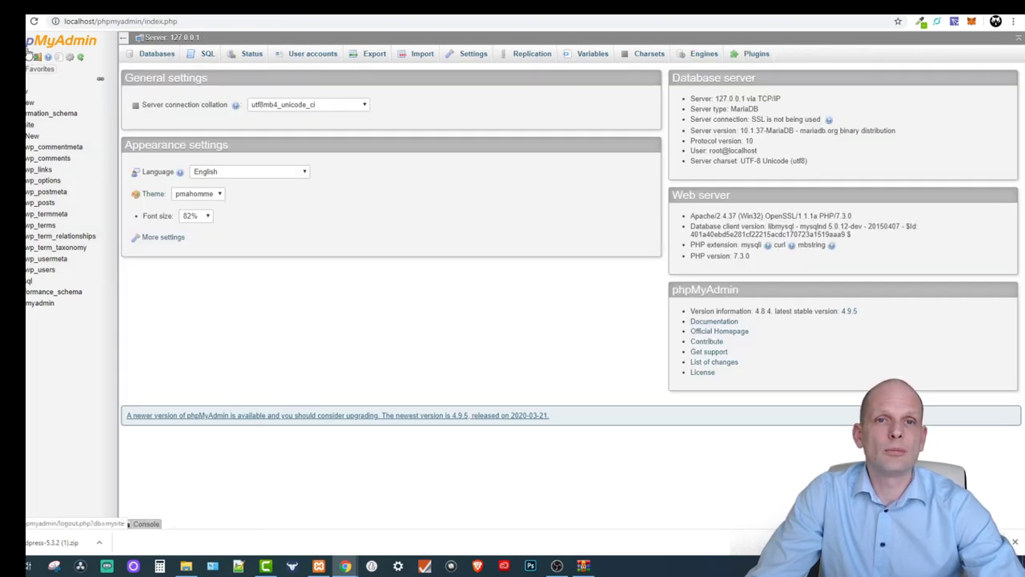
click(157, 54)
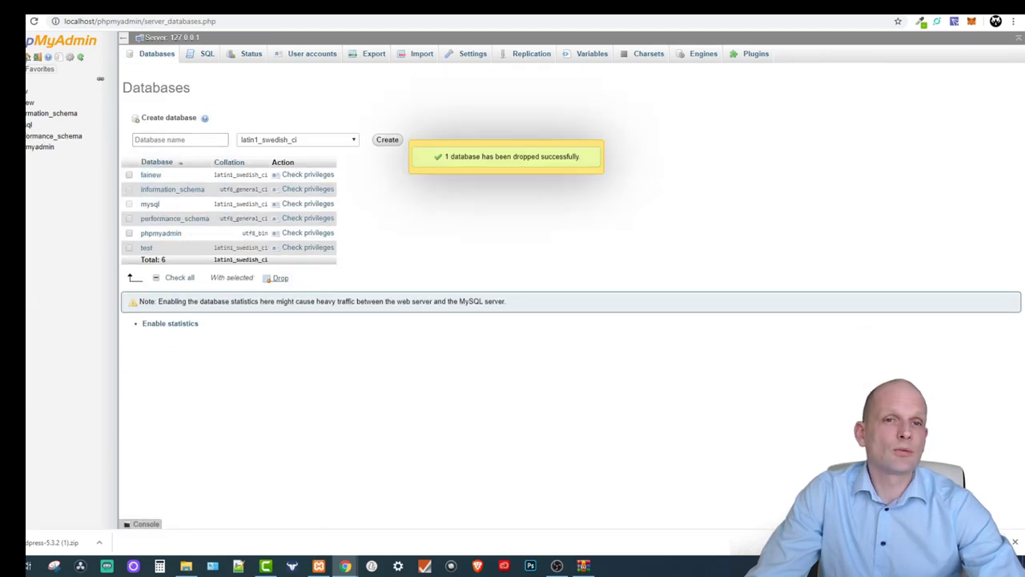
click(28, 59)
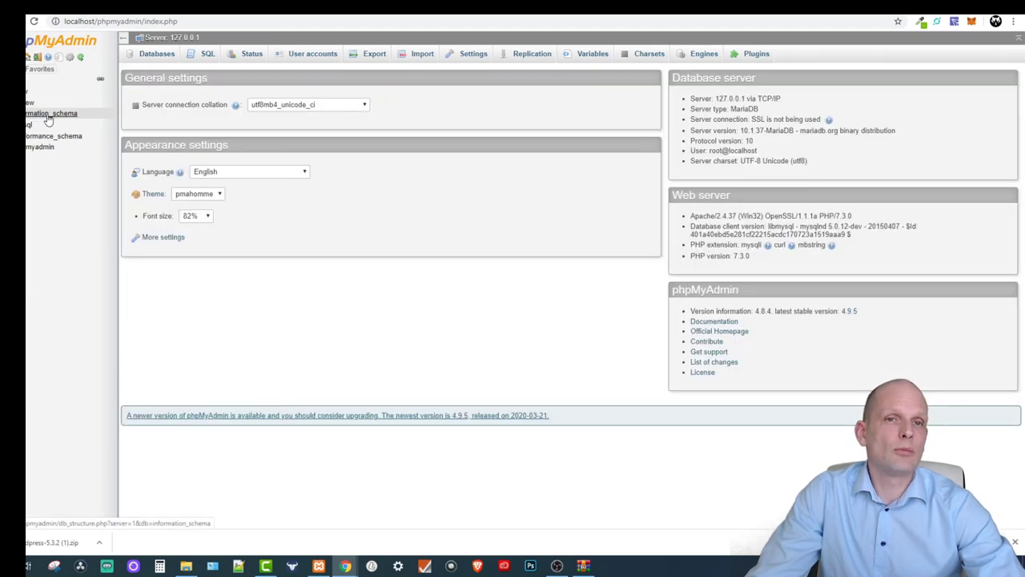
click(151, 54)
click(183, 138)
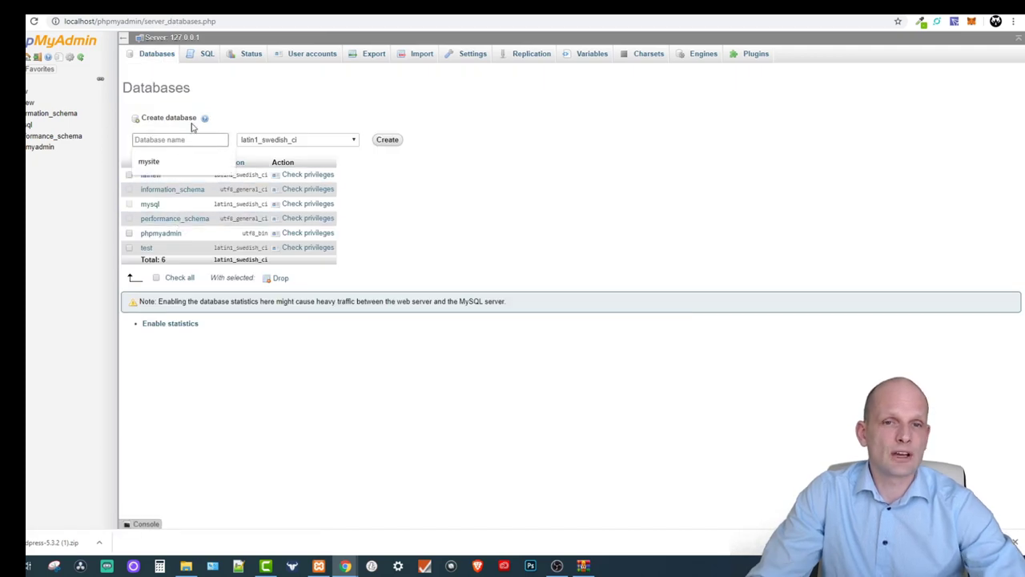
click(216, 163)
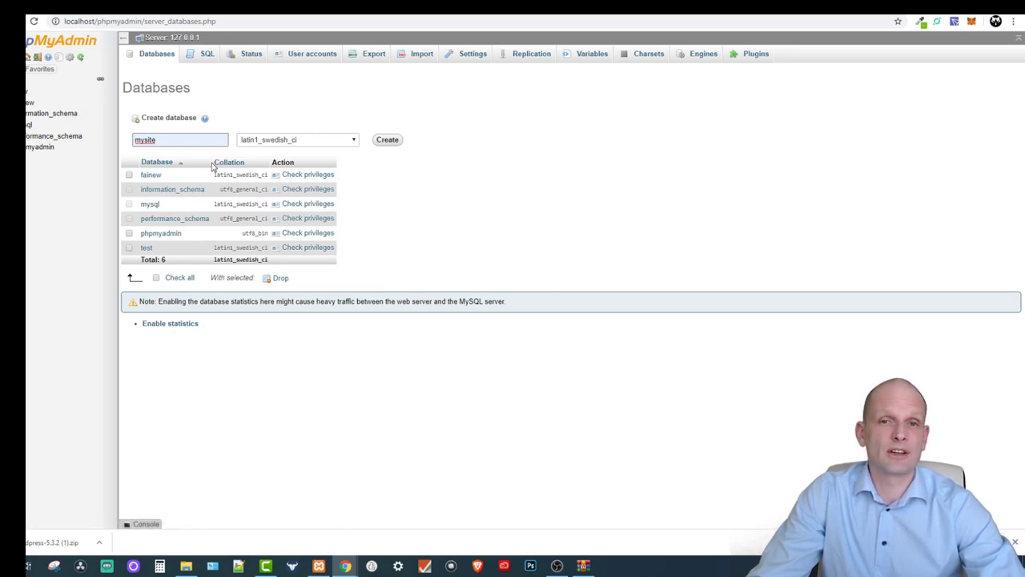
click(386, 140)
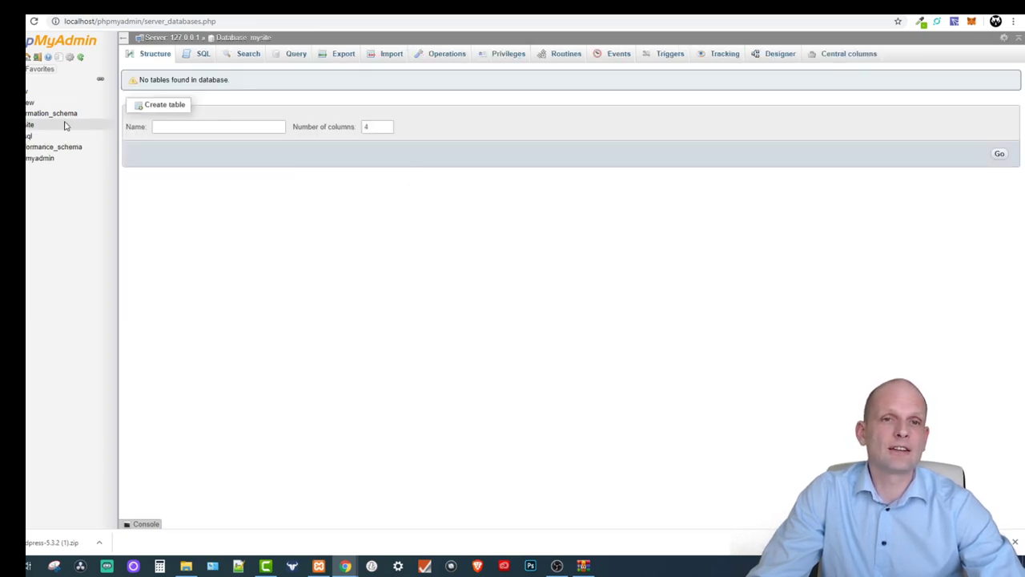
Open the mysite database to see its empty structure
click(30, 129)
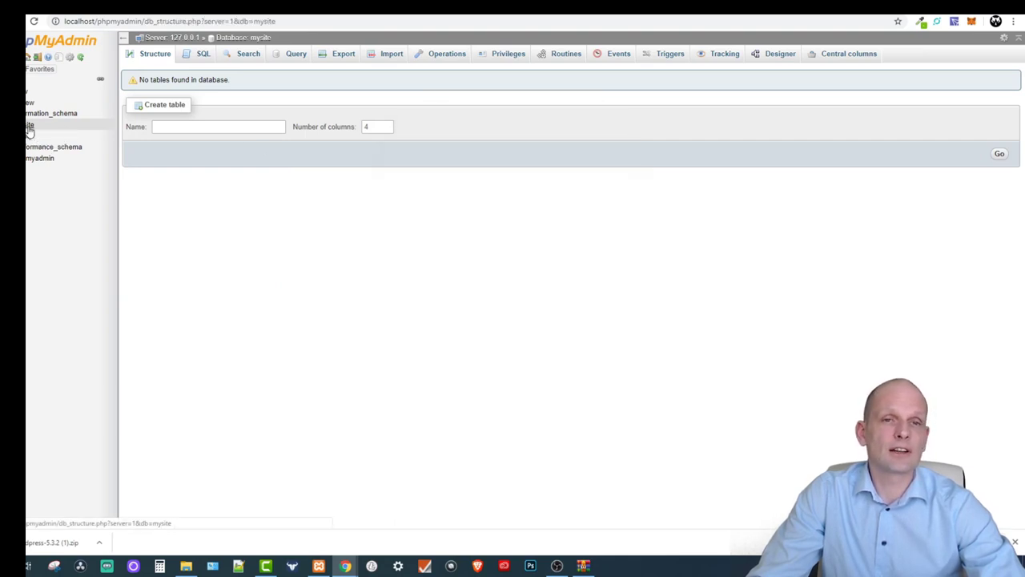
click(29, 129)
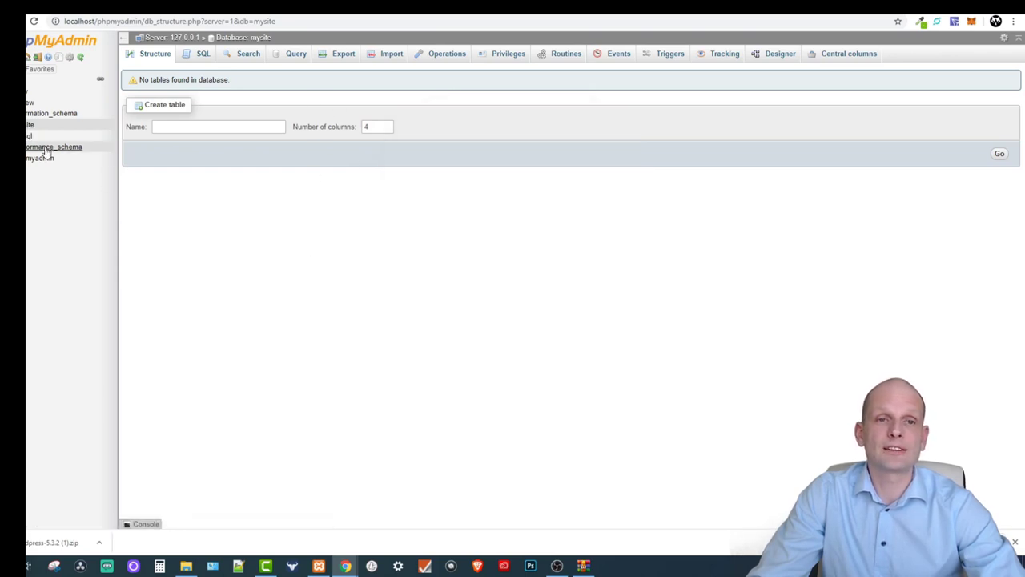
click(30, 128)
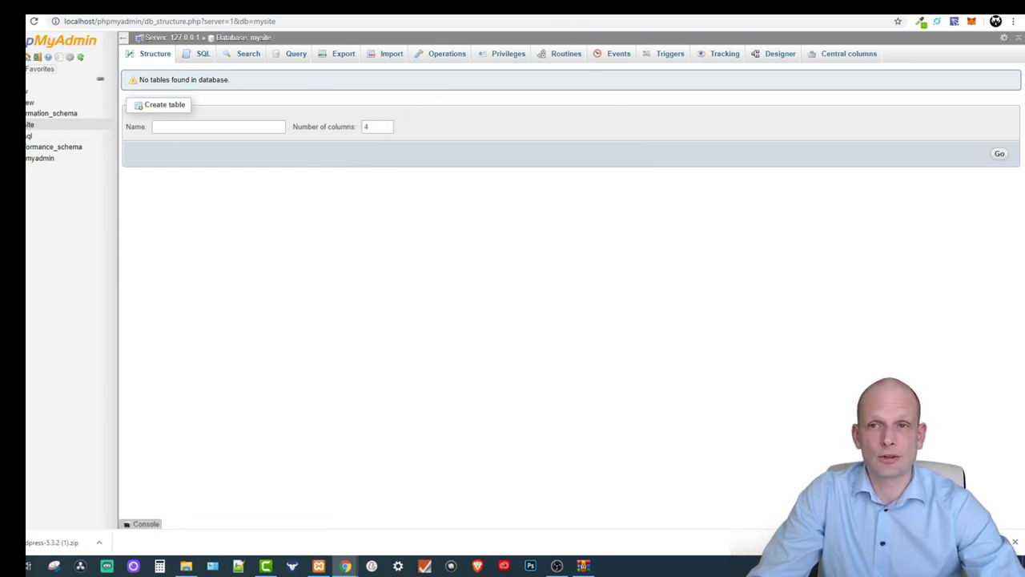
Keep English (United States) and proceed to the WordPress database connection form
click(553, 6)
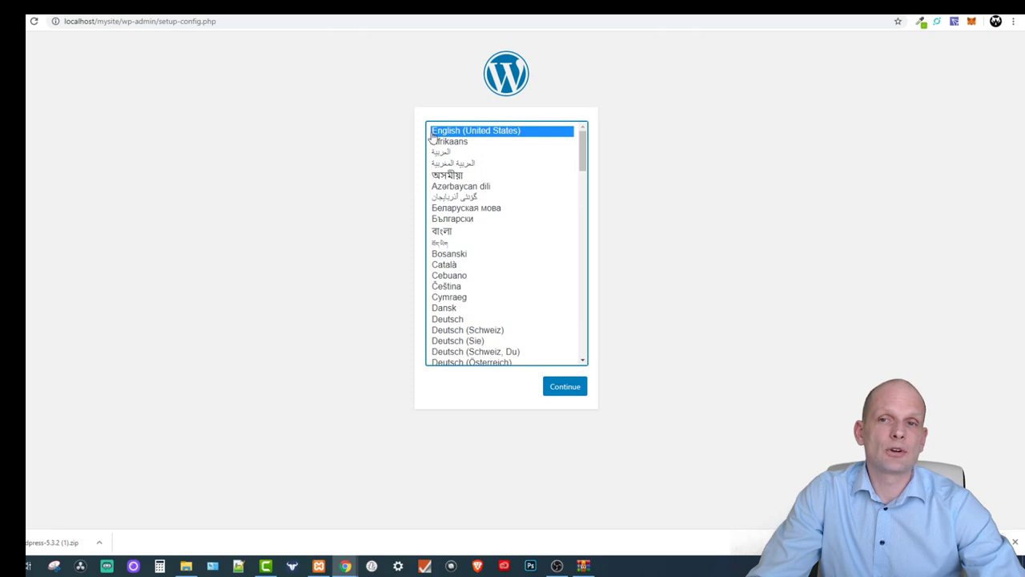
click(565, 387)
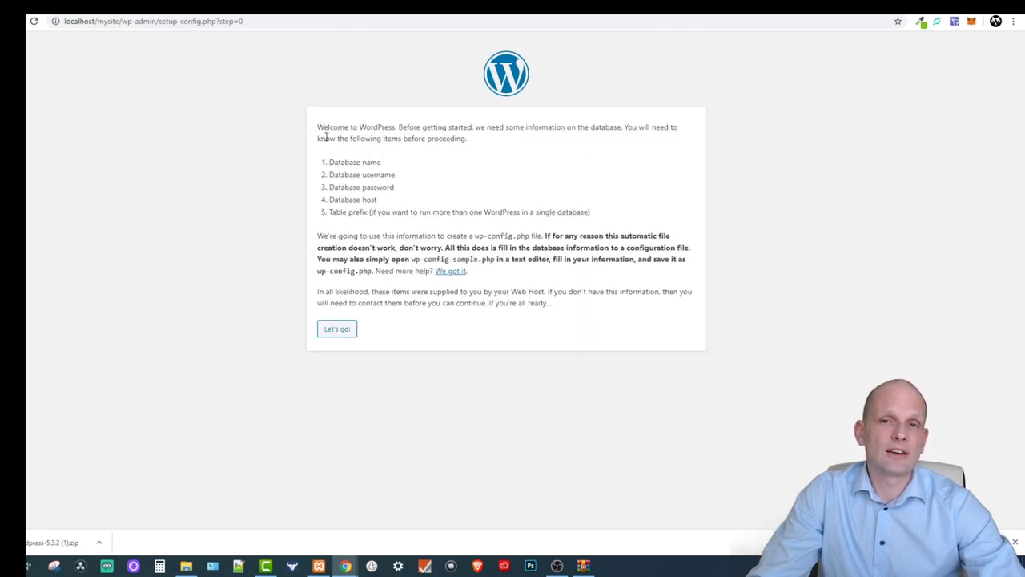
drag(320, 127, 441, 236)
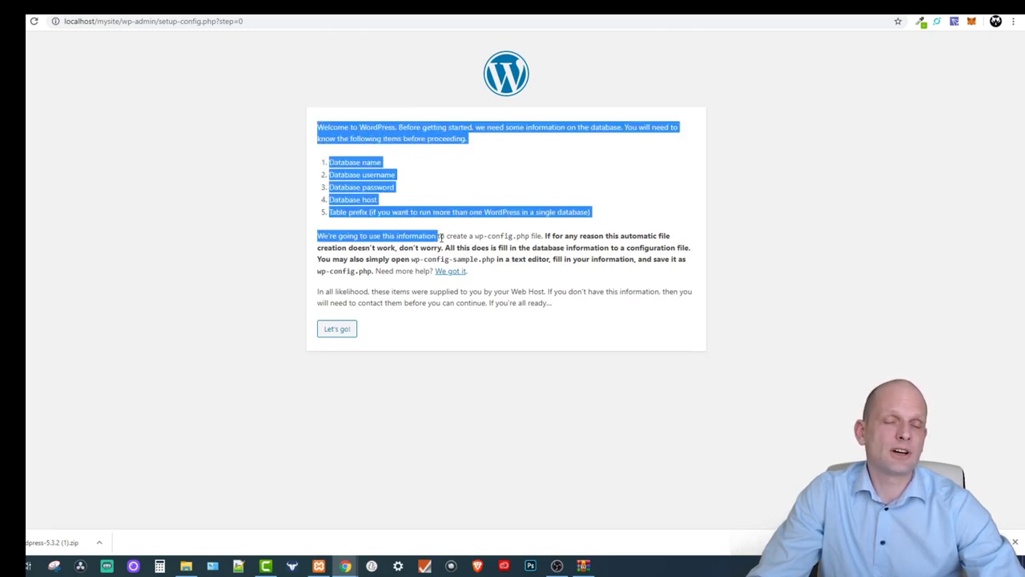
click(338, 330)
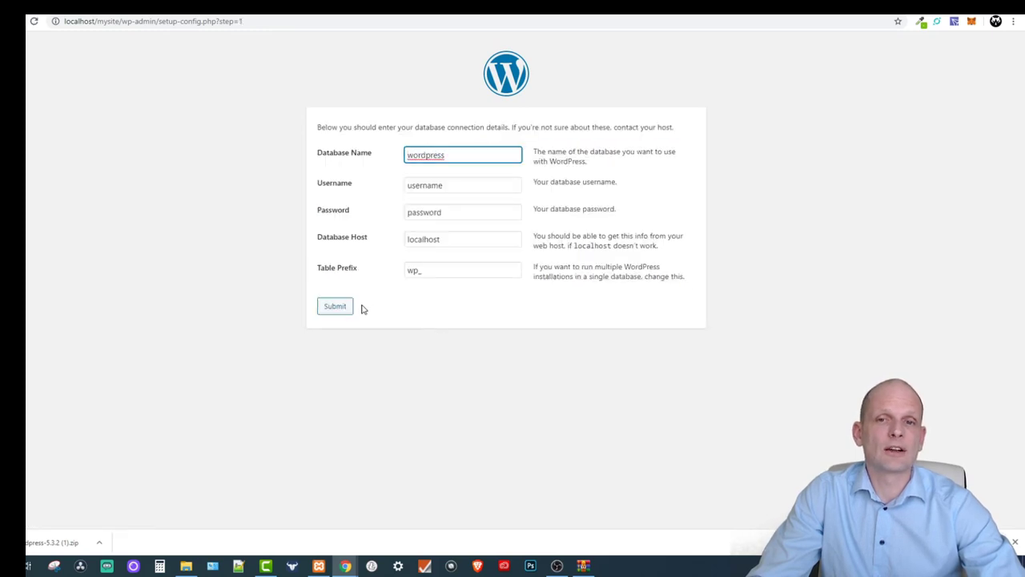
Submit database name mysite, username root, an empty password and host localhost
drag(456, 154, 384, 160)
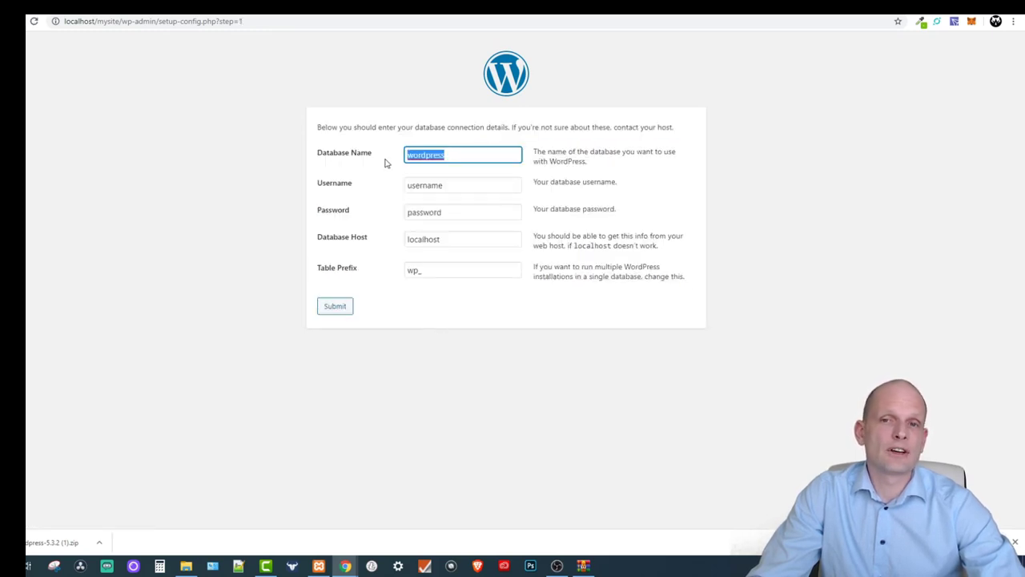
text(my)
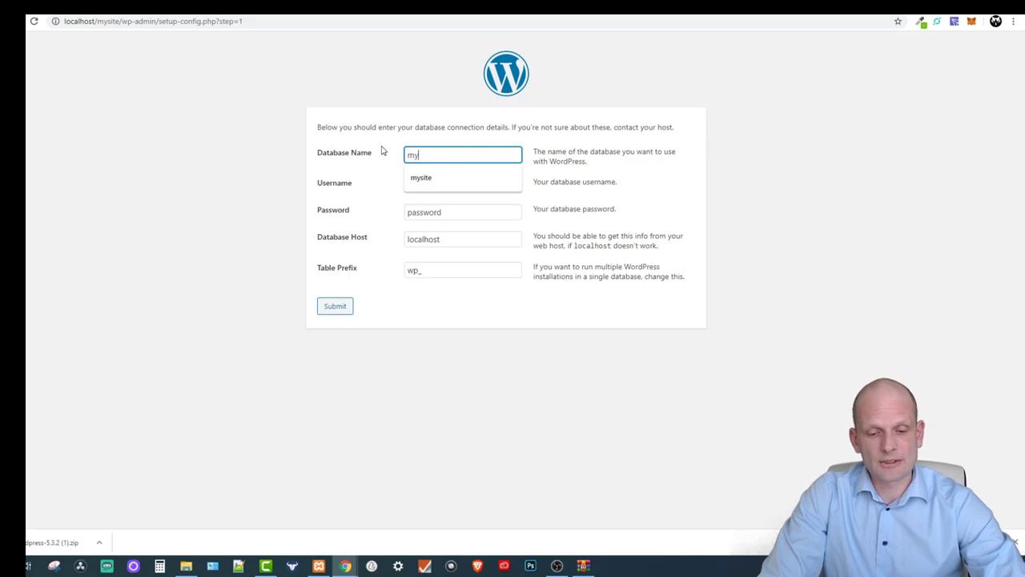
text(site)
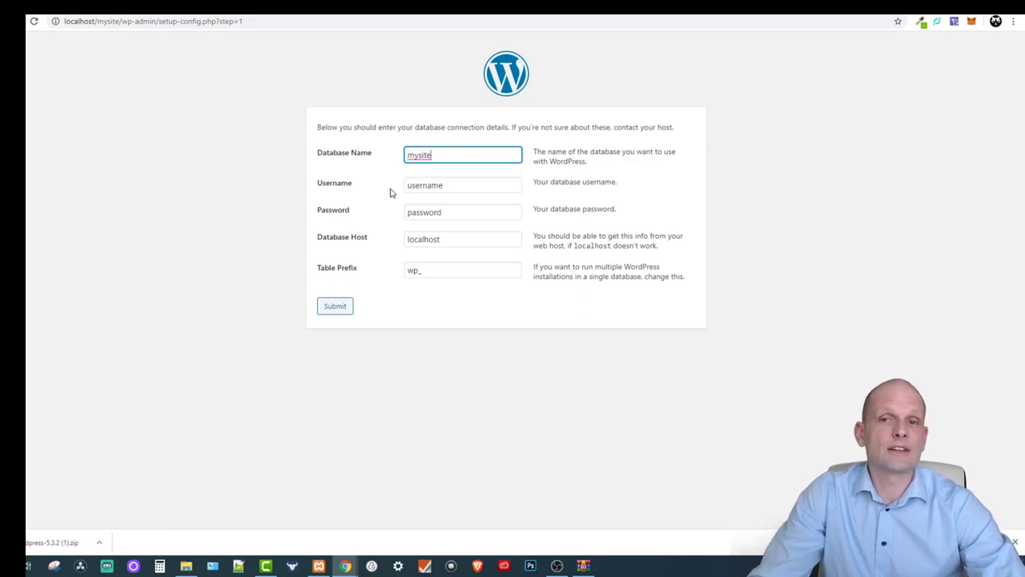
drag(475, 184, 383, 183)
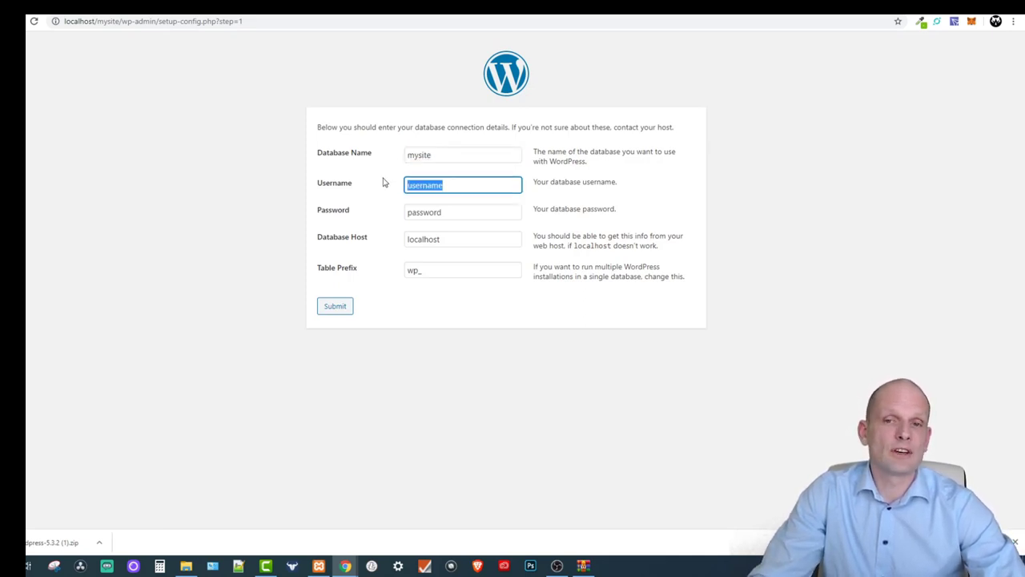
text(root)
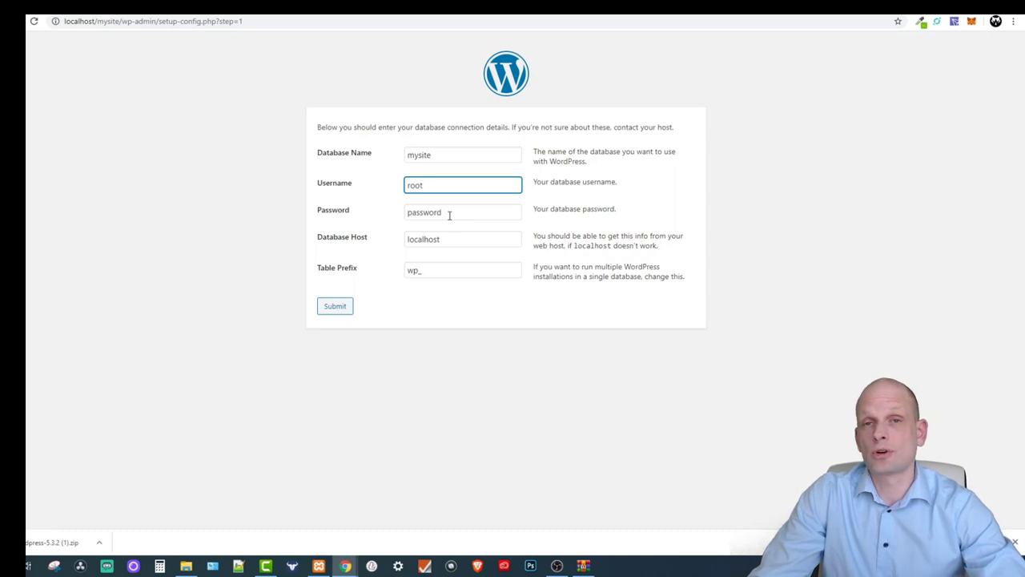
drag(447, 211, 383, 217)
key(BackSpace)
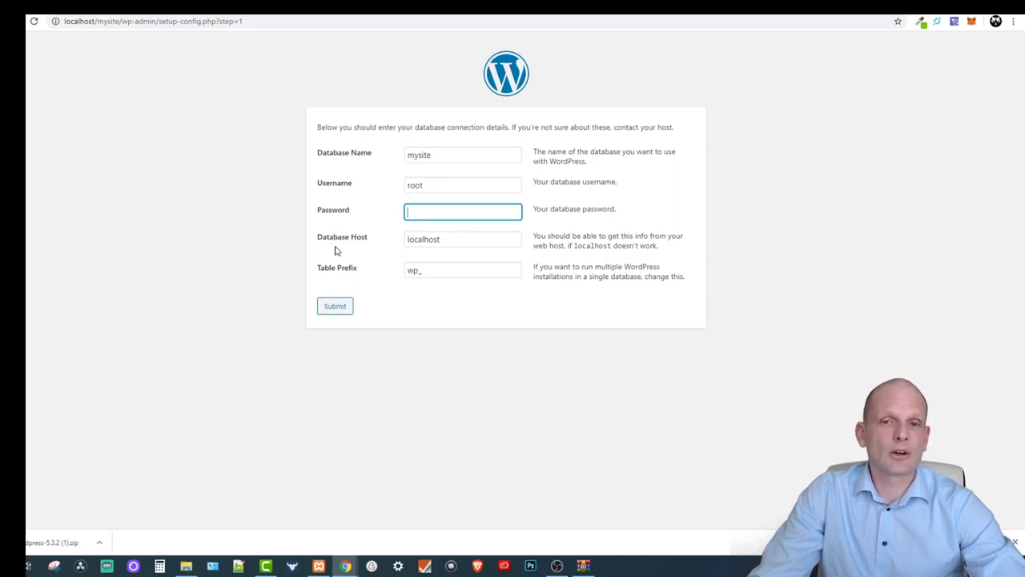
key(Tab)
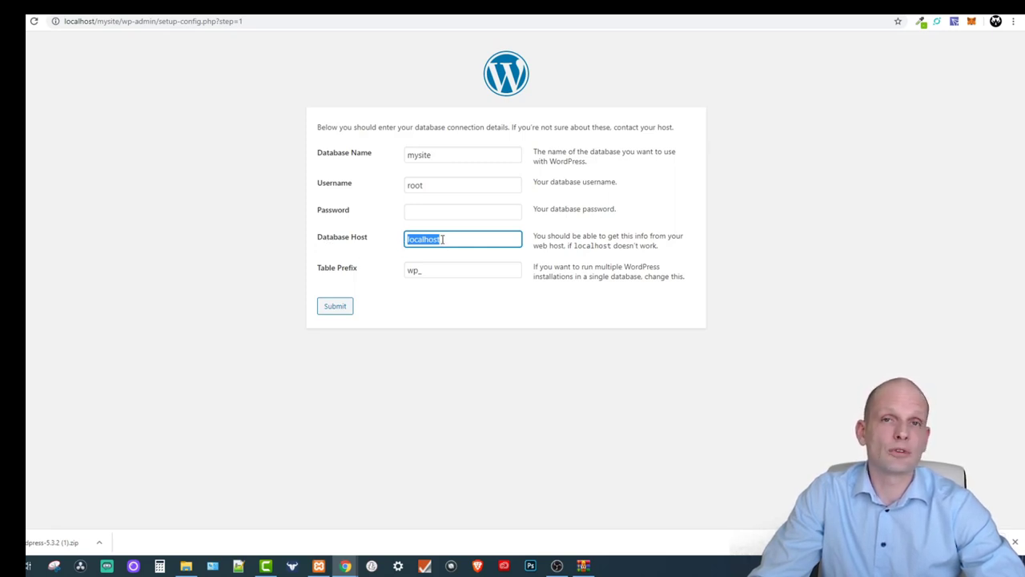
click(335, 306)
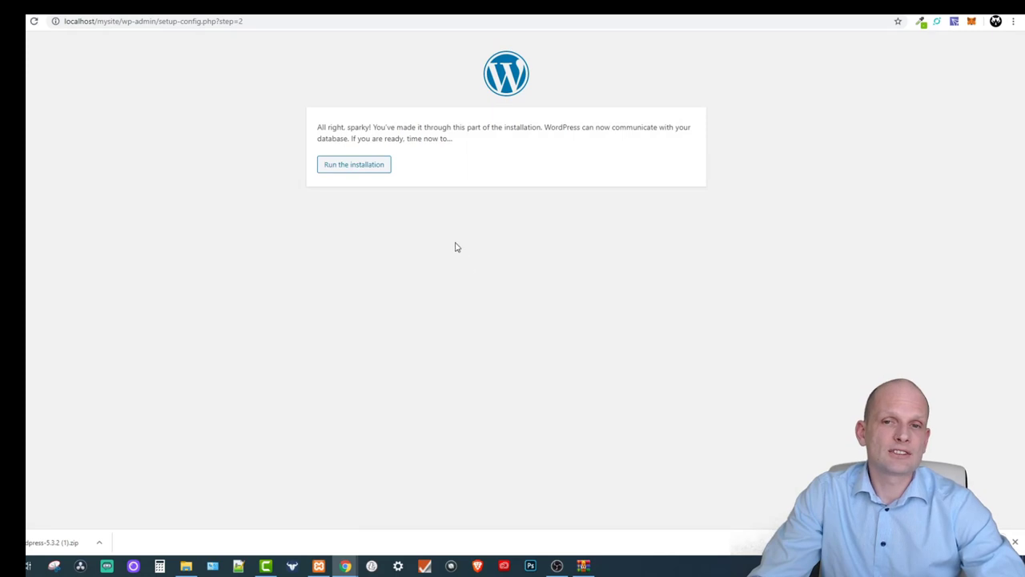
Run the installation and set the site title to mysite
click(364, 175)
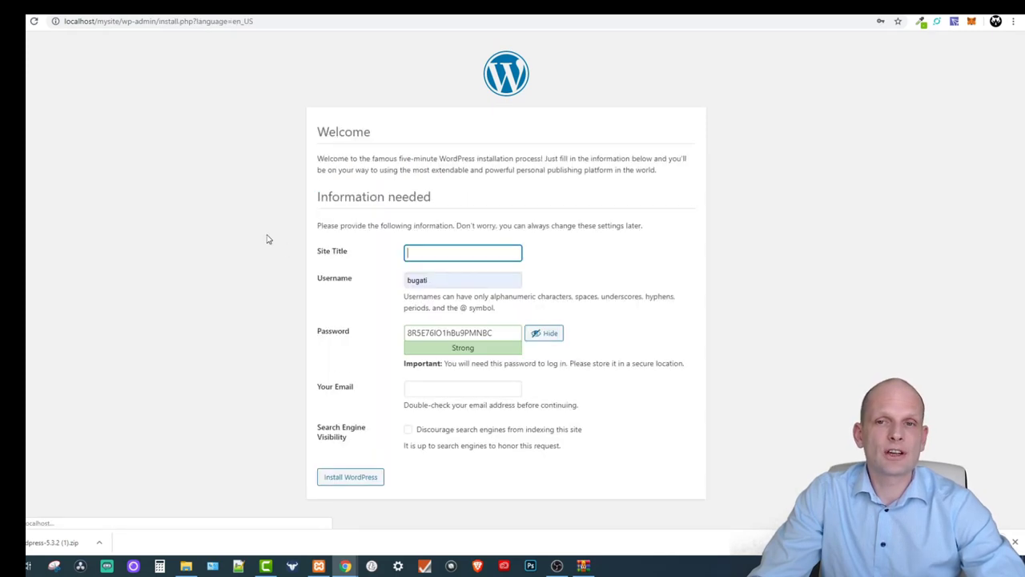
click(438, 251)
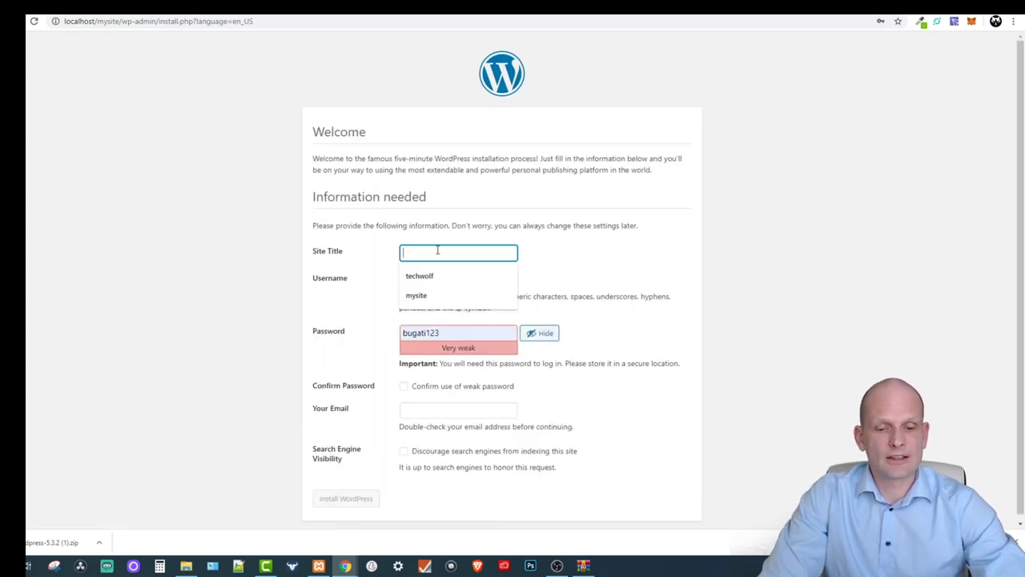
text(mysi)
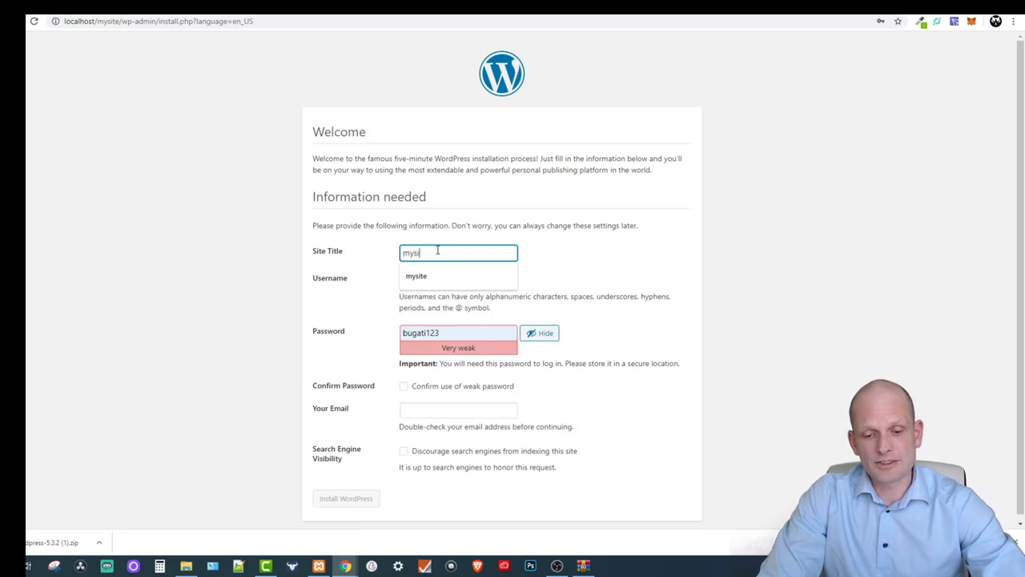
key(Down)
key(Return)
click(382, 281)
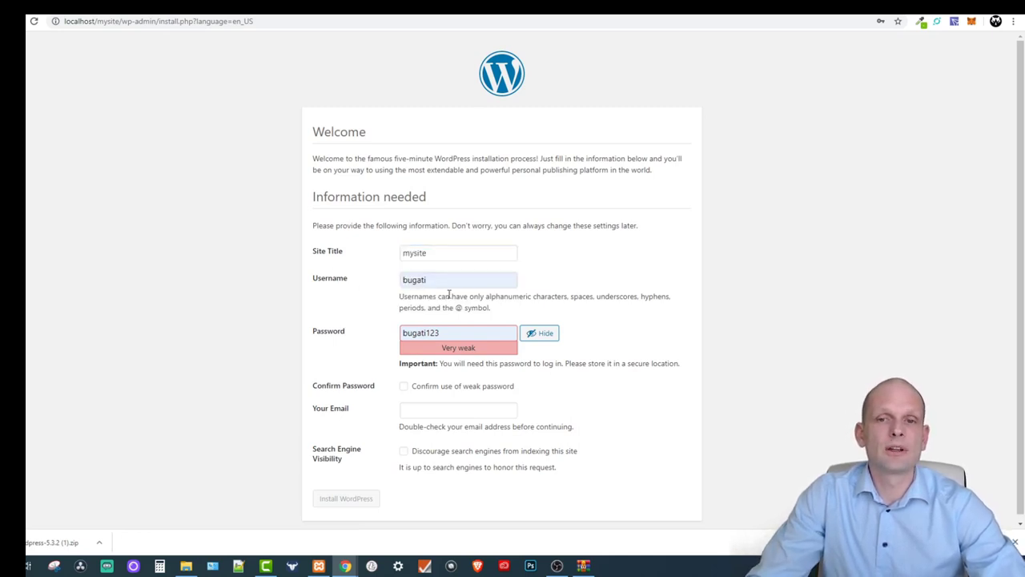
Fill in the admin username, password and the admin's e-mail address
click(433, 279)
drag(432, 279, 371, 281)
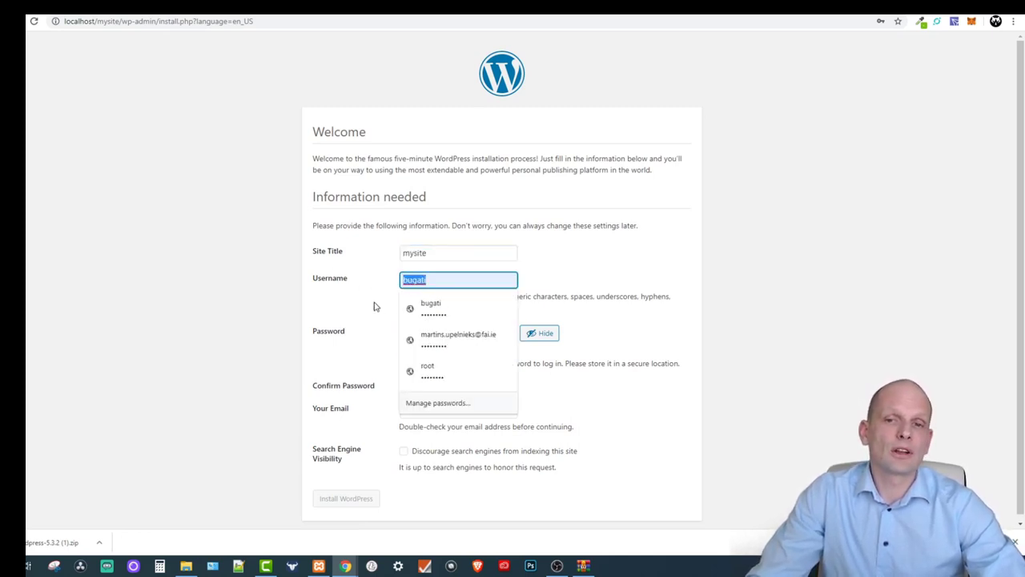
click(374, 306)
drag(451, 333, 363, 331)
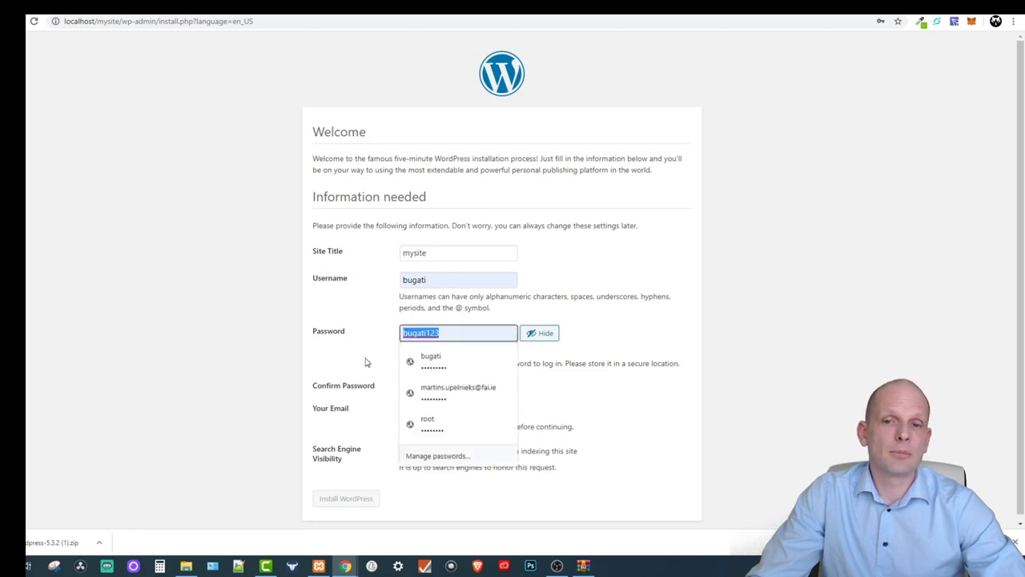
click(365, 362)
scroll(366, 355, down, 1)
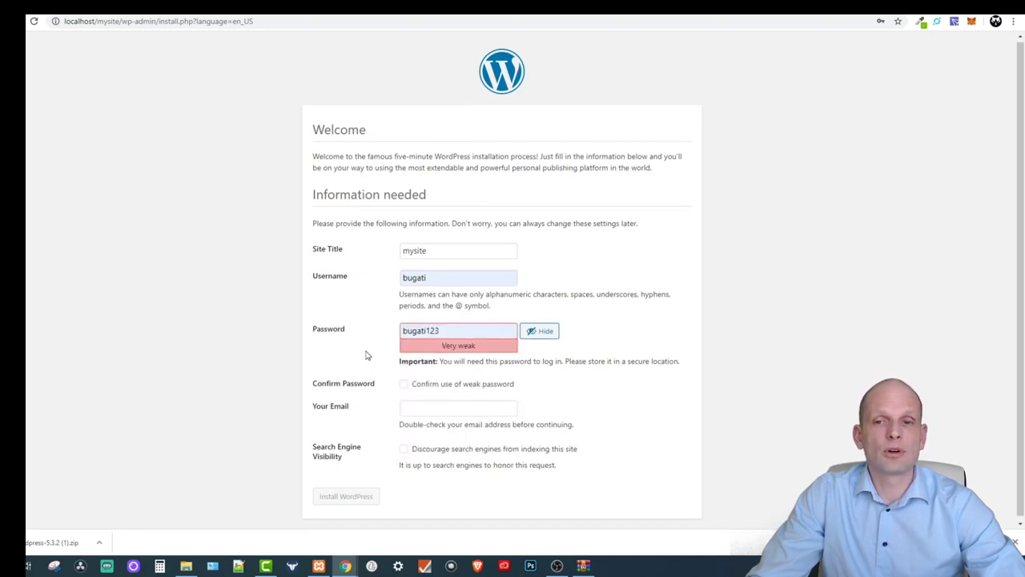
click(422, 400)
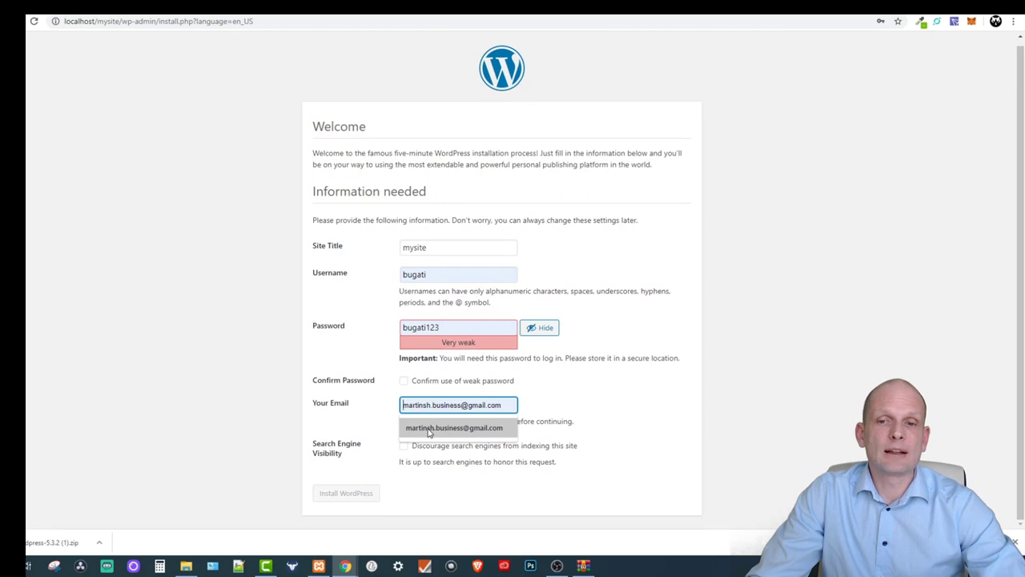
click(430, 429)
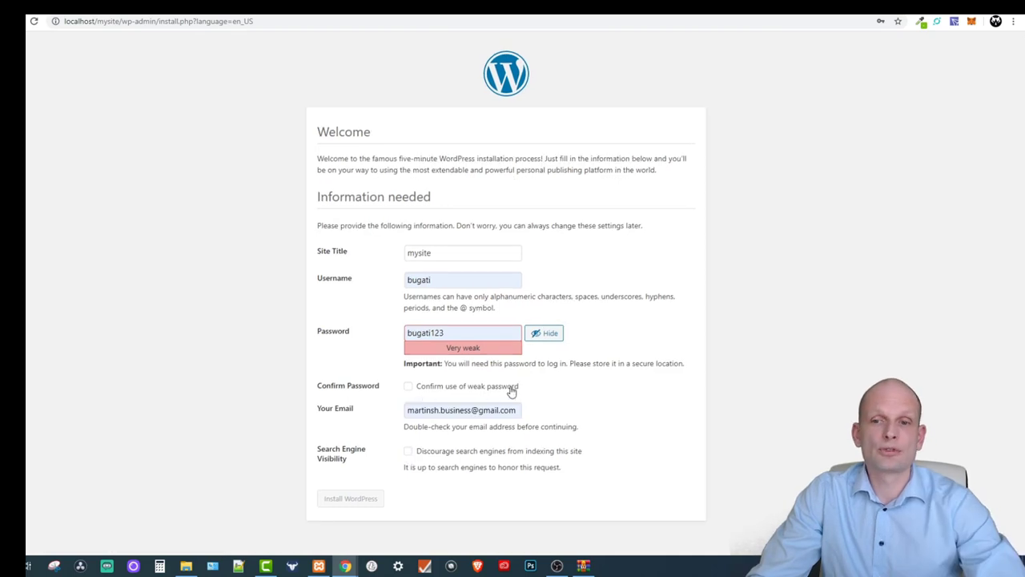
Confirm use of the weak password and install WordPress
double_click(449, 331)
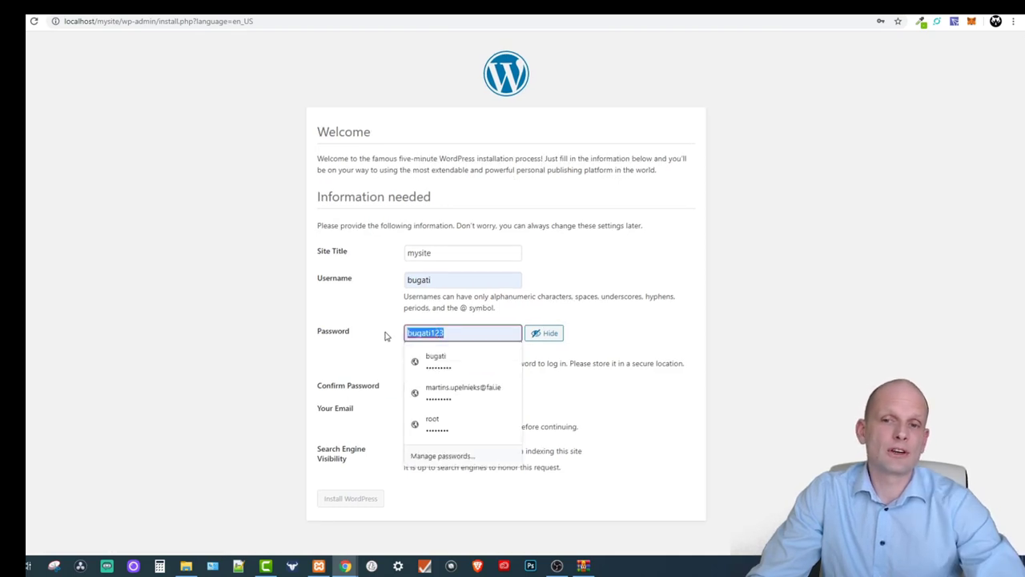
click(384, 354)
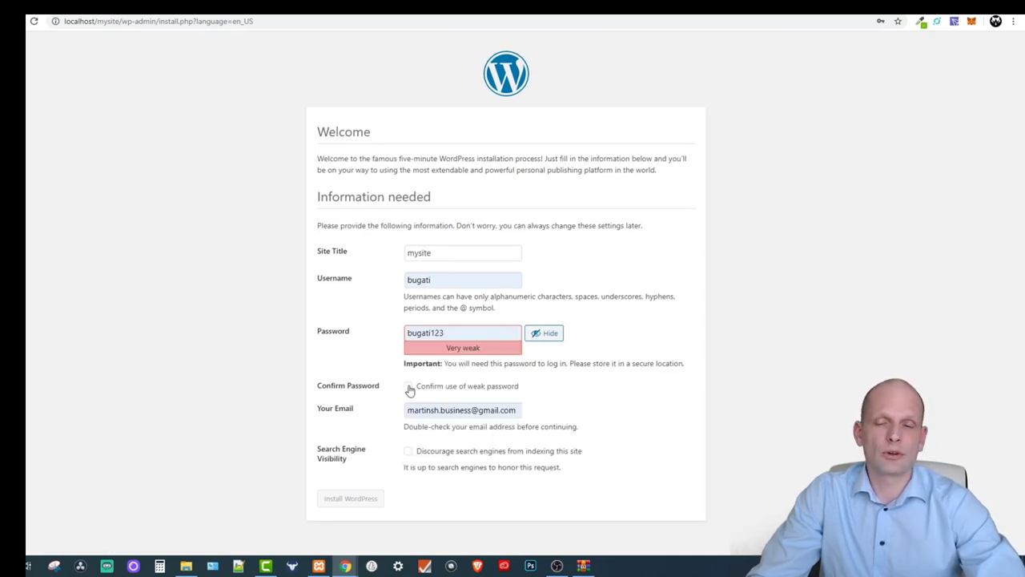
click(408, 387)
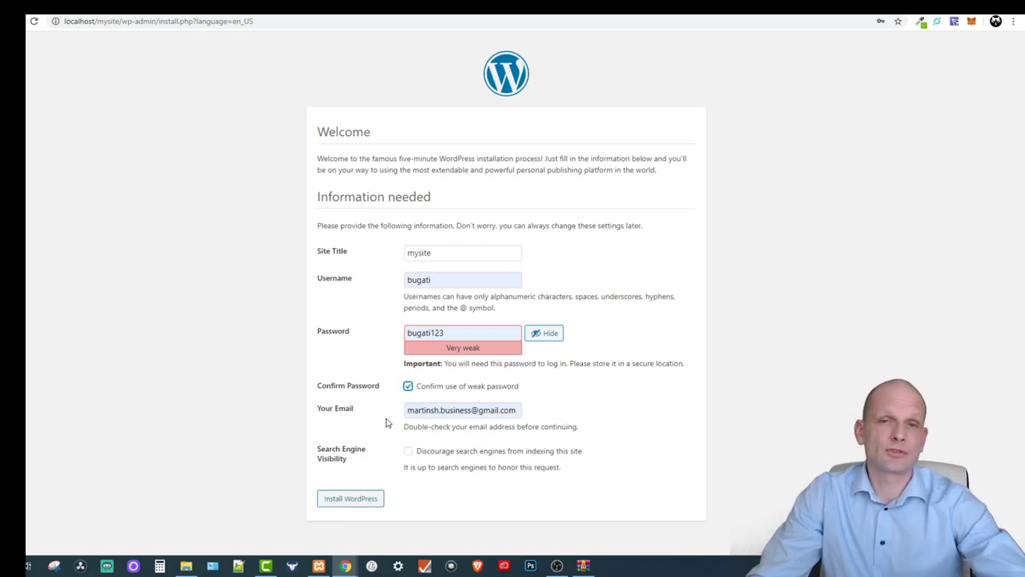
click(370, 498)
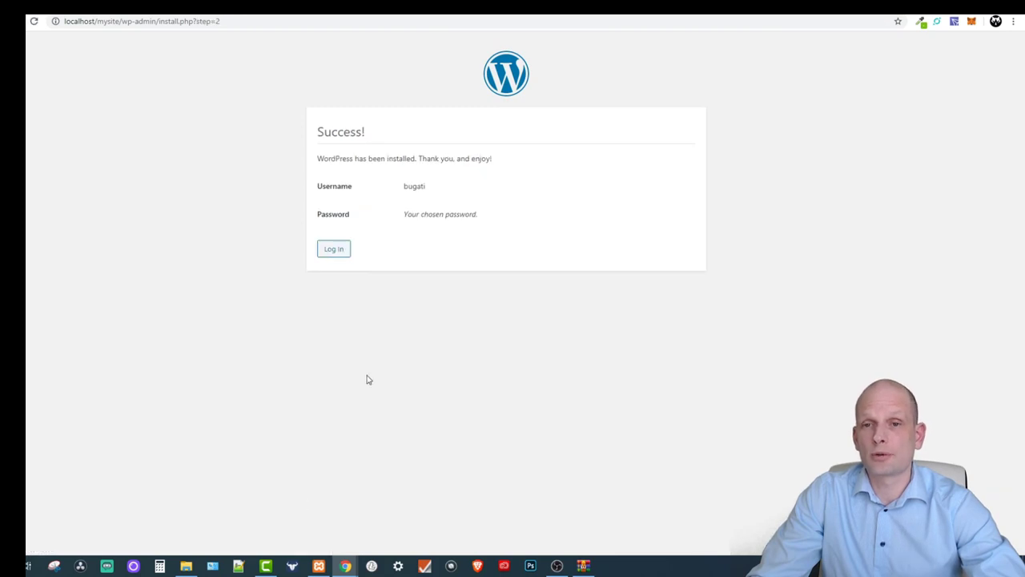
Log in to the mysite dashboard and view the front page with its Hello world! post
click(334, 256)
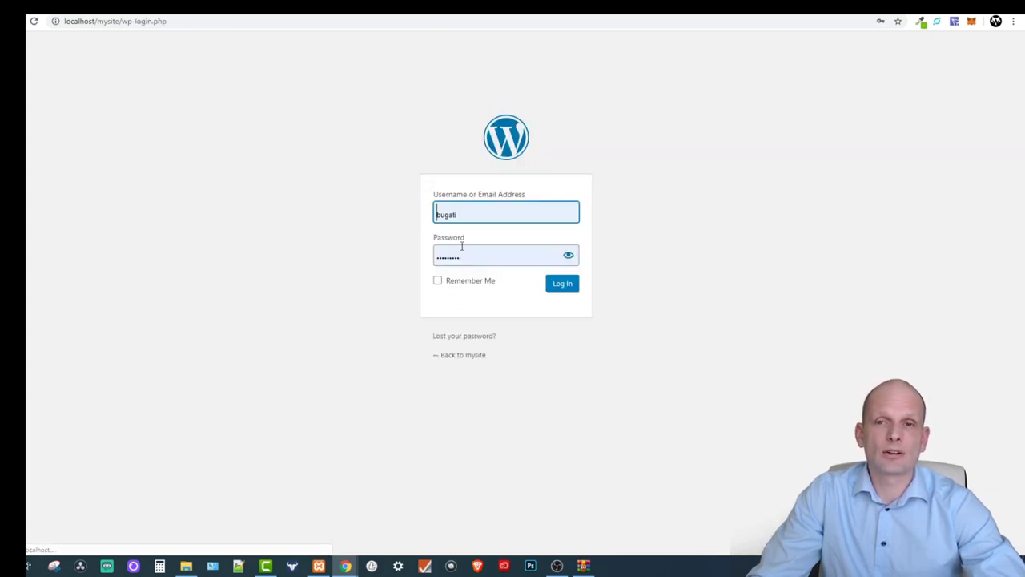
click(562, 289)
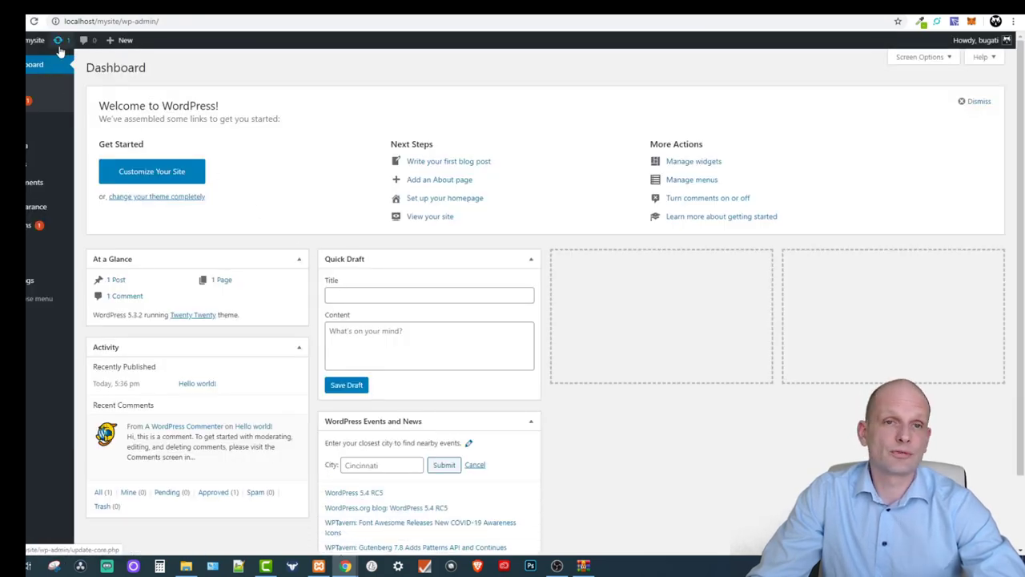
mouse_move(28, 46)
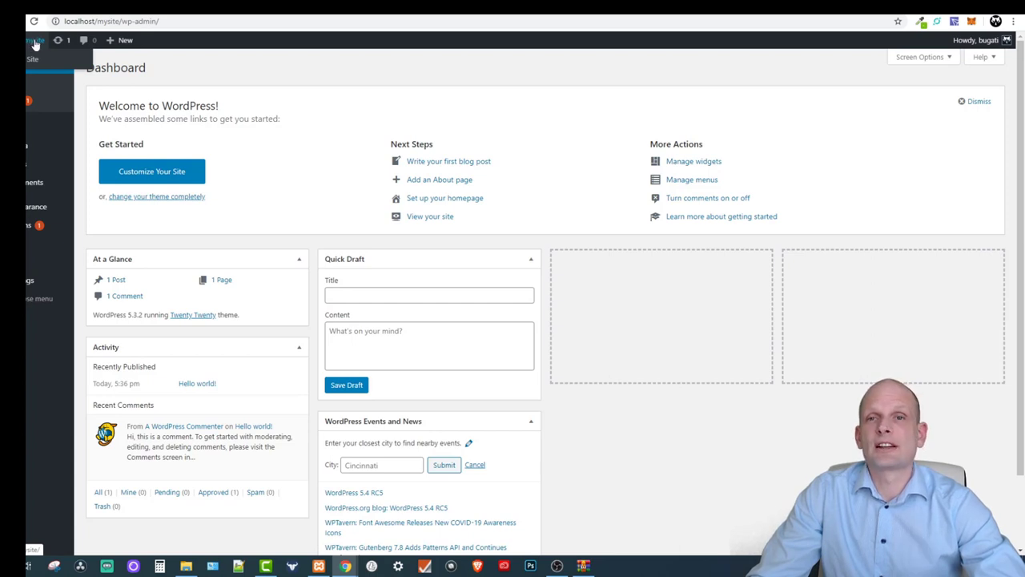
click(32, 59)
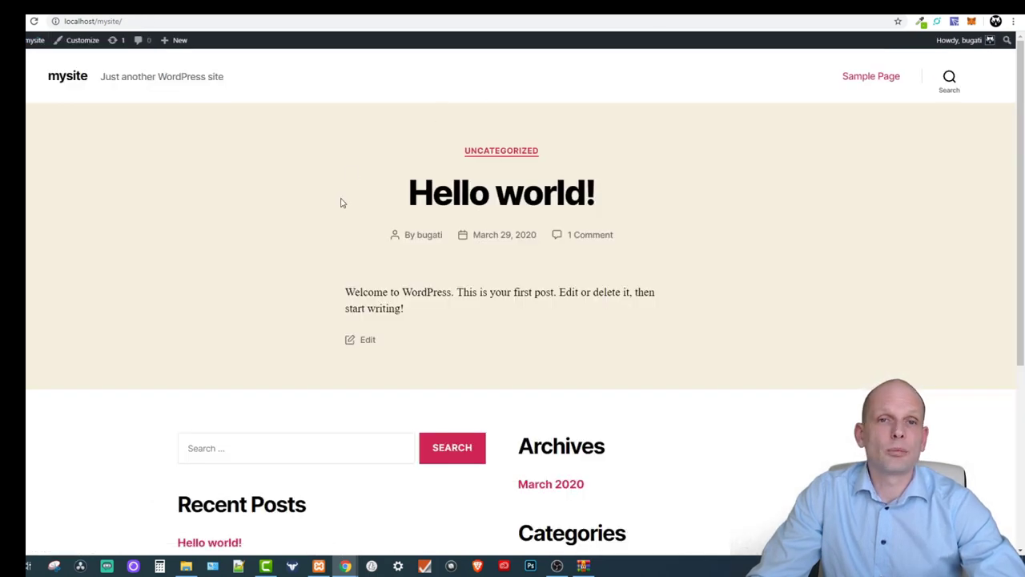
scroll(341, 199, down, 4)
scroll(334, 208, up, 4)
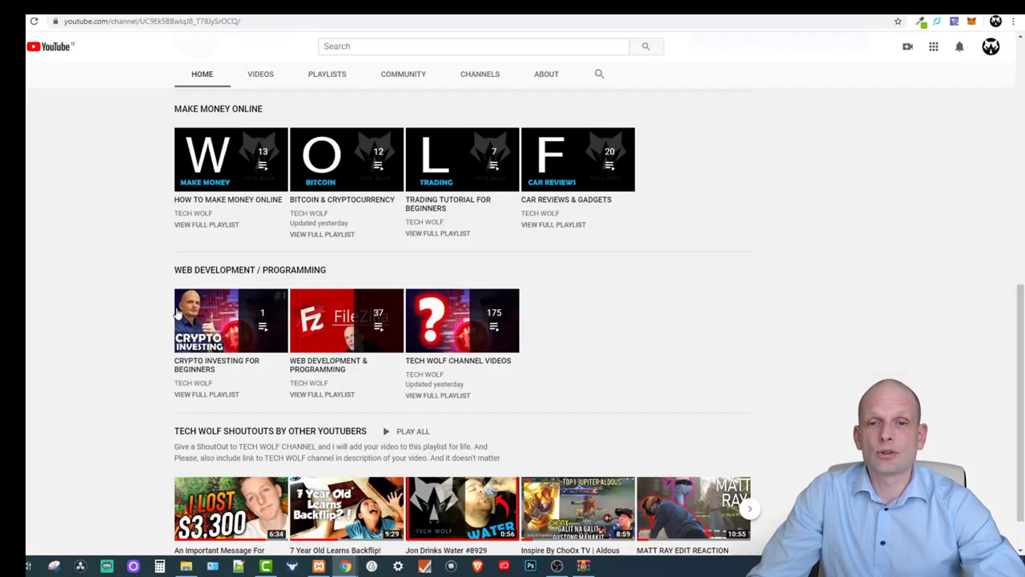
scroll(137, 320, down, 1)
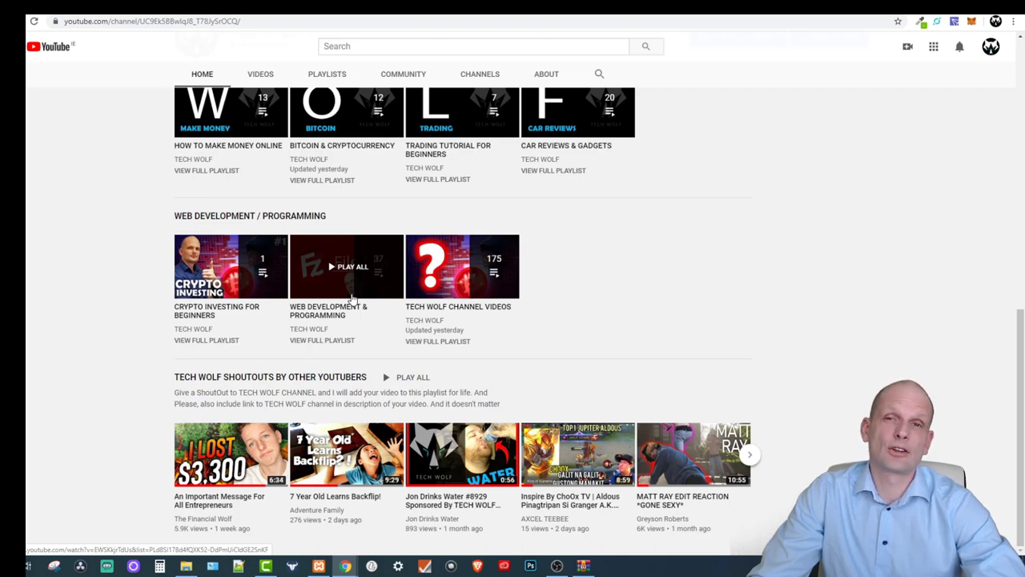
Scroll through the TECH WOLF channel's playlists, then return to the mysite tab
scroll(119, 316, up, 6)
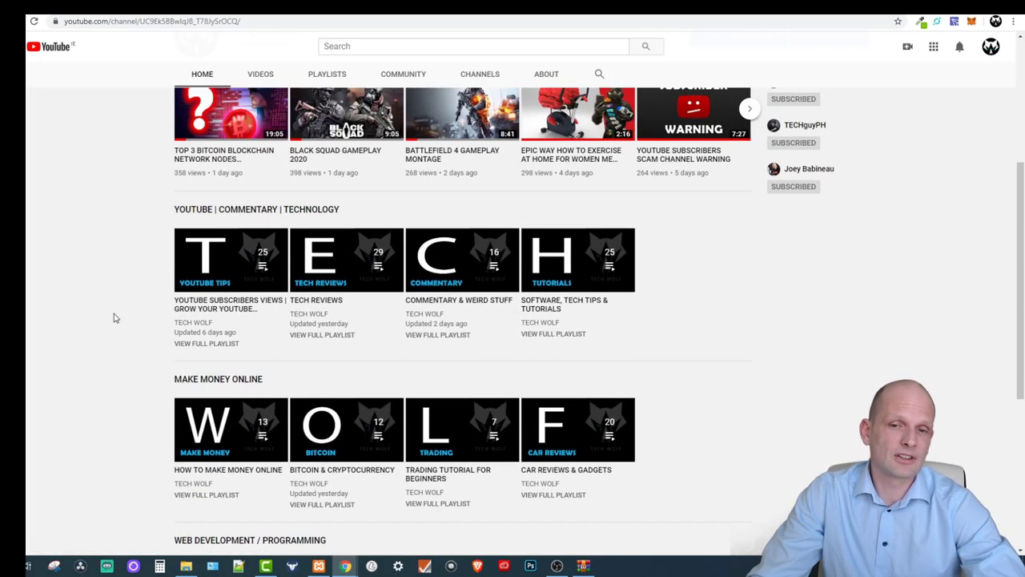
scroll(115, 318, up, 2)
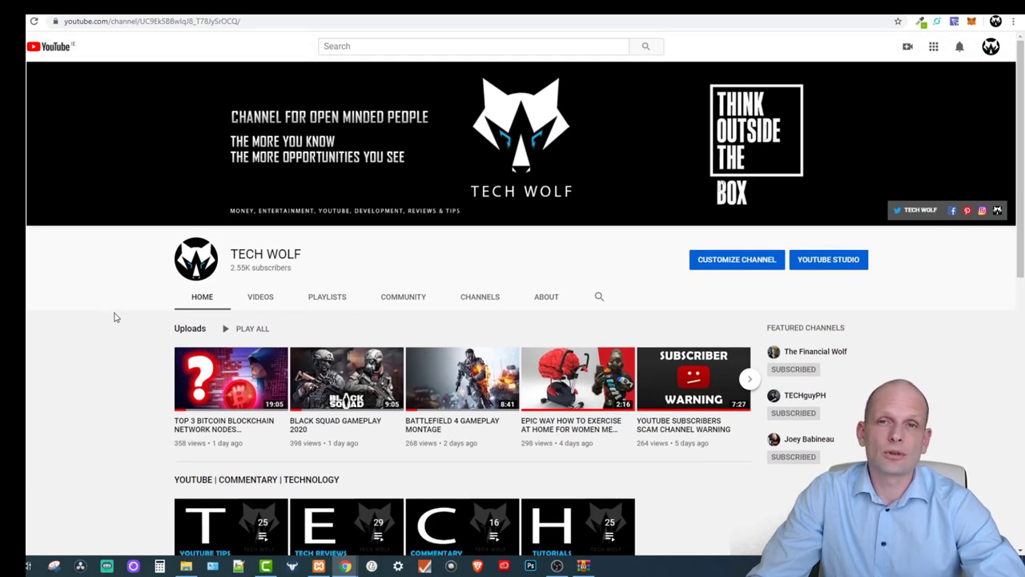
scroll(117, 306, down, 1)
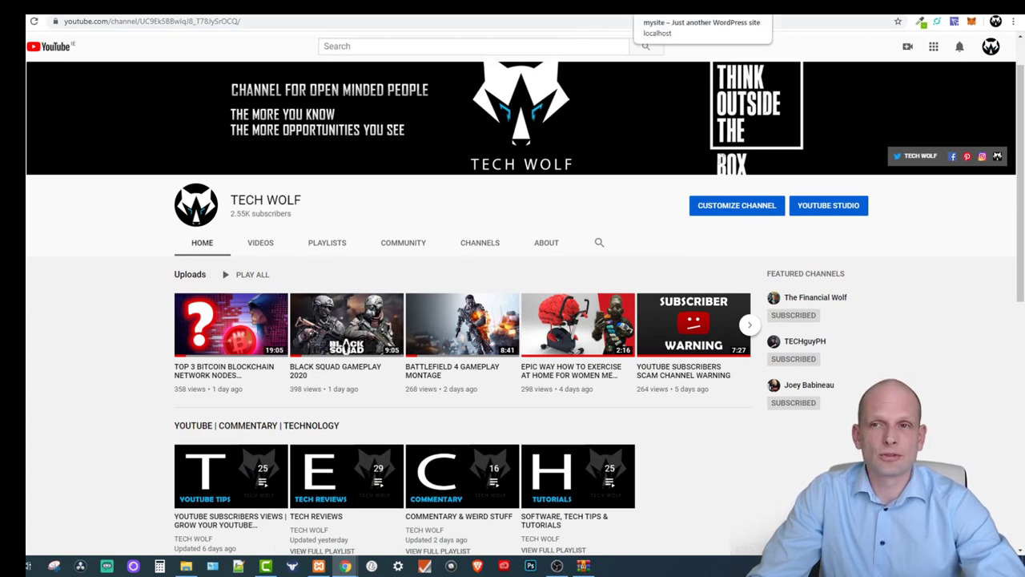
click(705, 7)
Install the Advance Pet Care theme from Appearance > Themes > Add New
scroll(281, 342, down, 2)
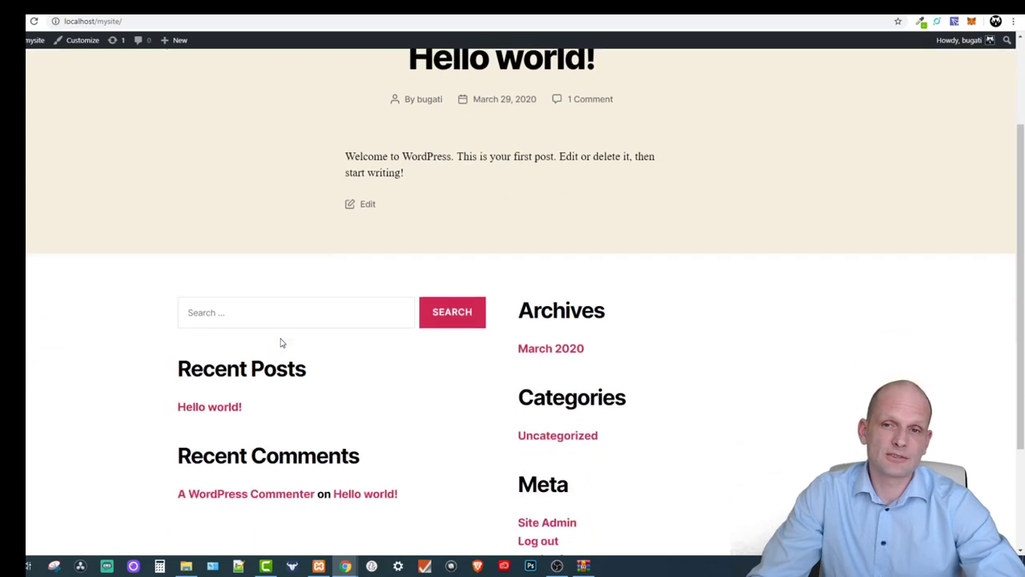
scroll(280, 339, down, 2)
scroll(280, 338, up, 4)
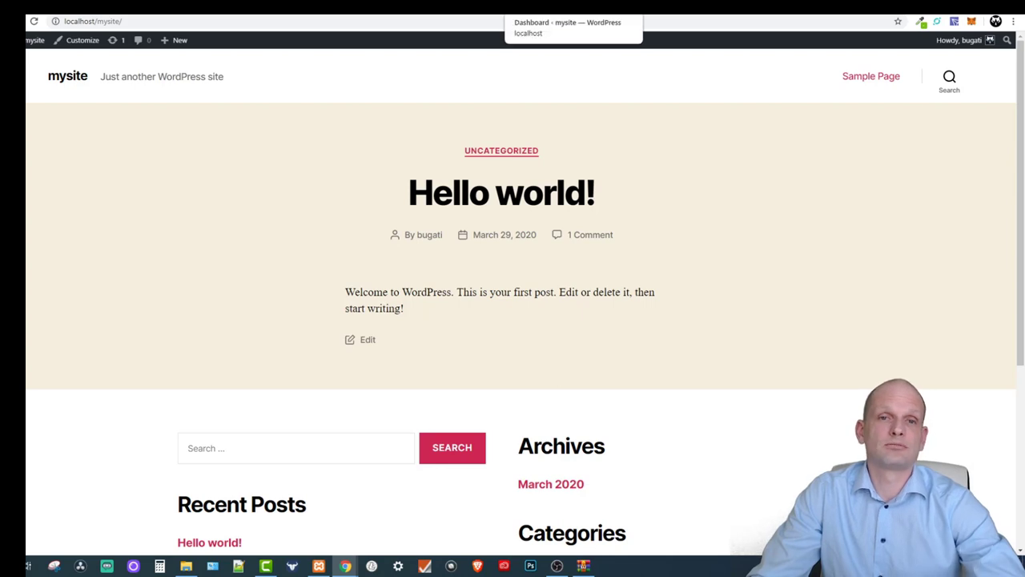
click(561, 6)
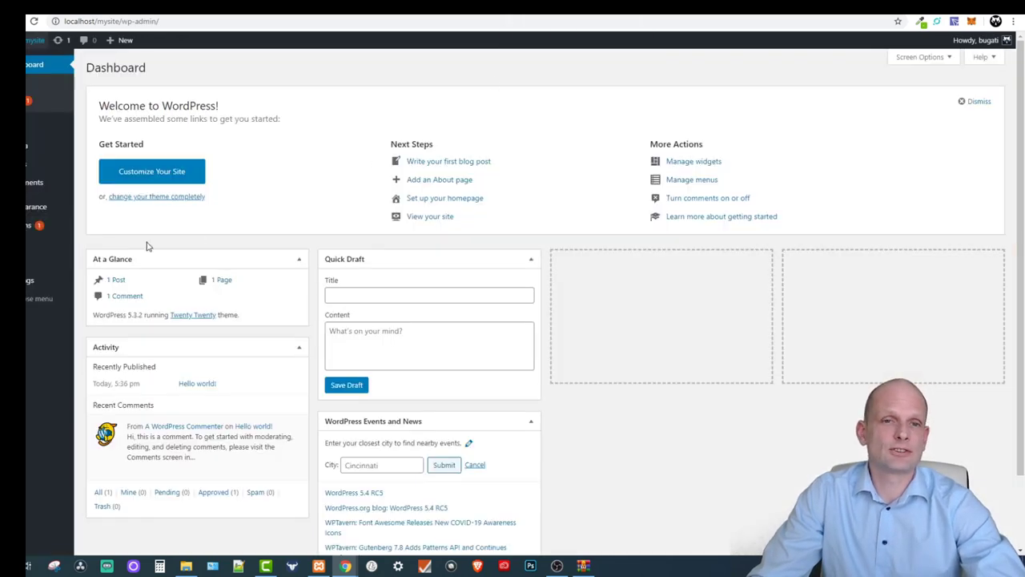
click(69, 213)
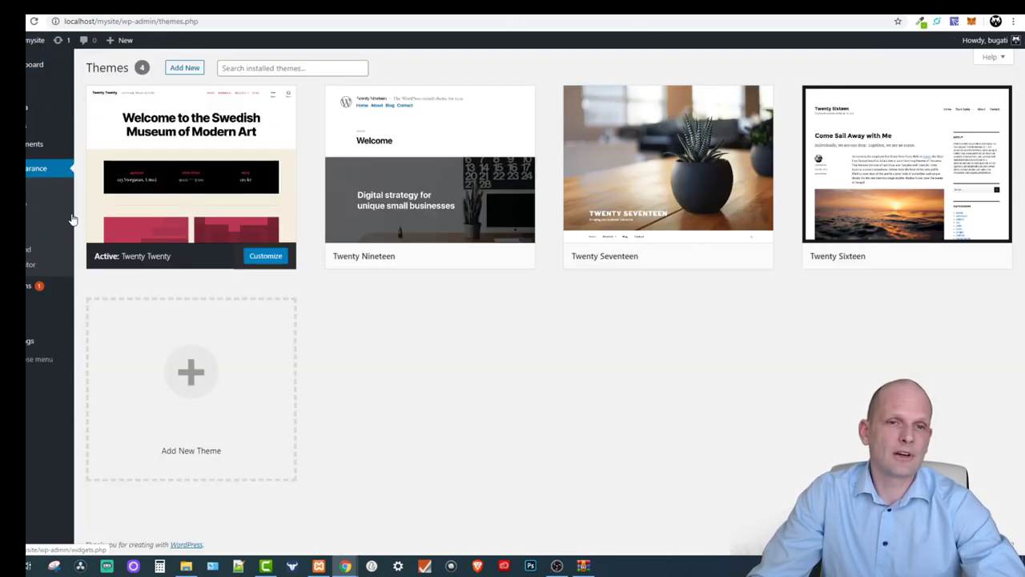
click(182, 68)
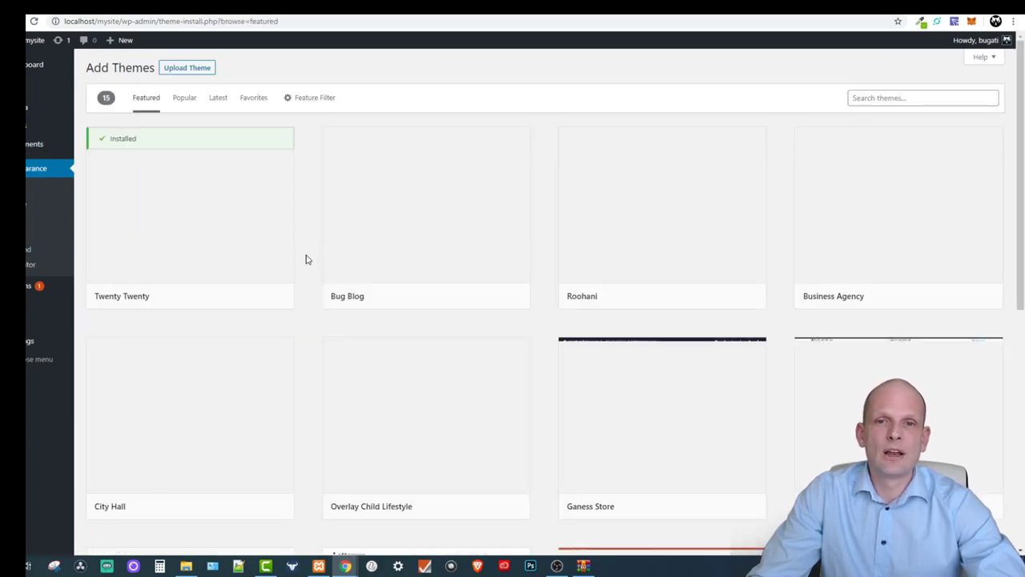
scroll(313, 258, down, 5)
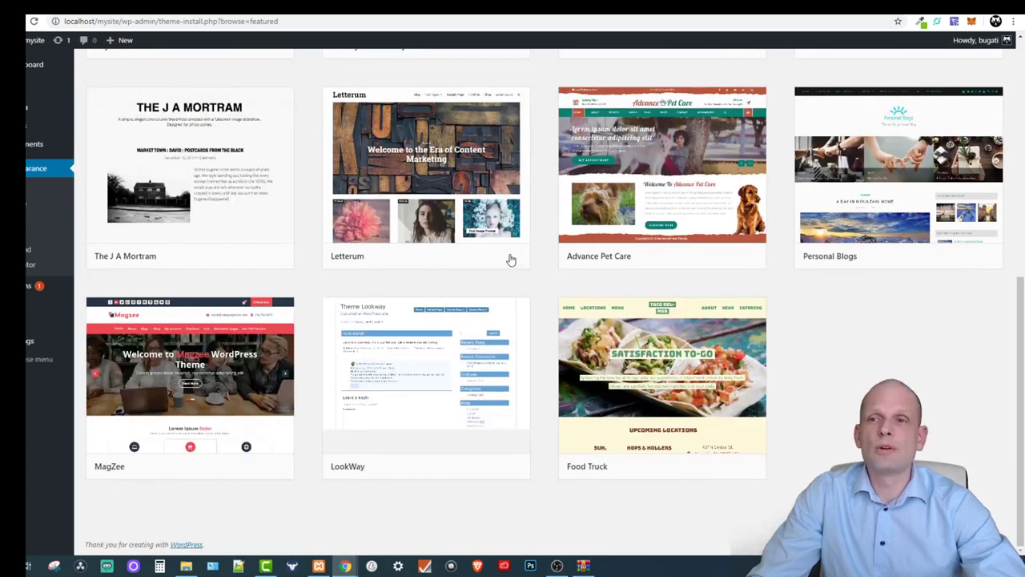
mouse_move(682, 164)
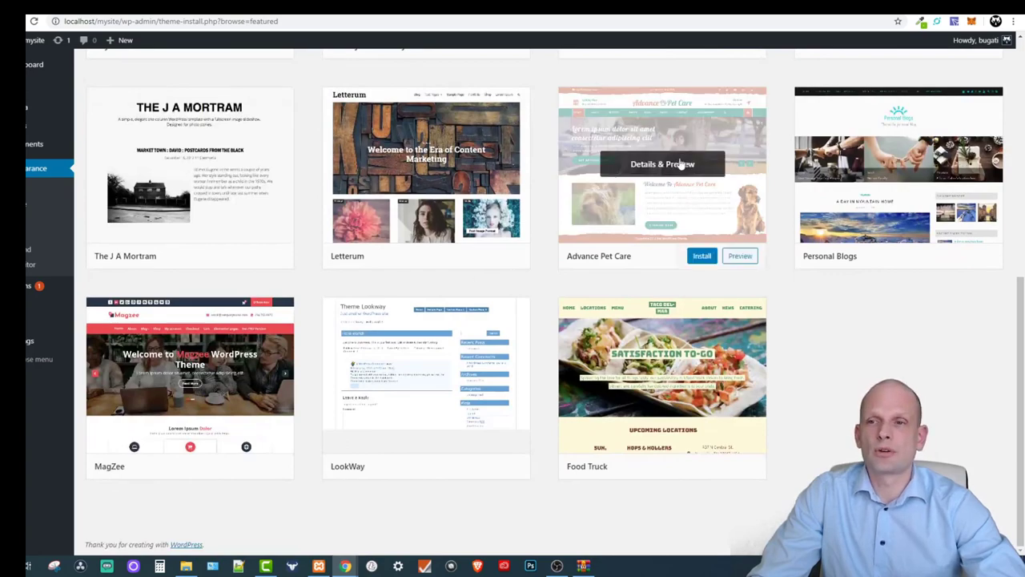
click(655, 107)
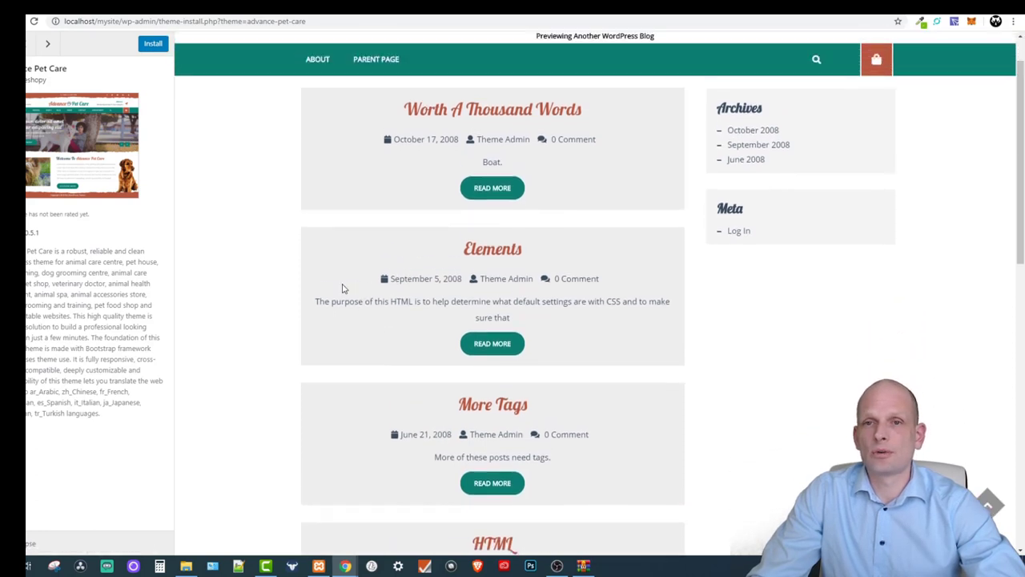
click(153, 44)
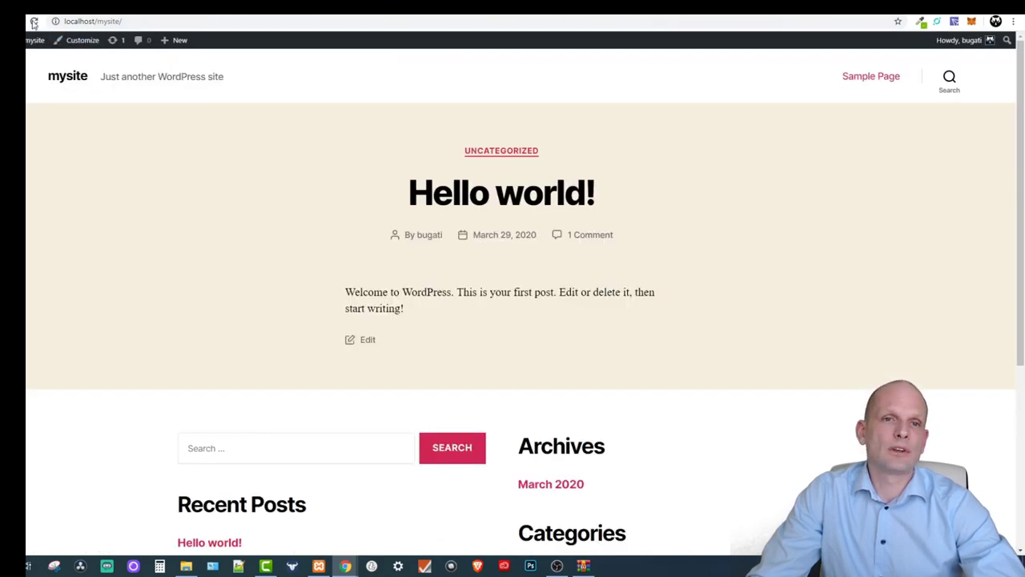
Reload the local front page in the Advance Pet Care theme, then view mysite's tables in phpMyAdmin
click(34, 22)
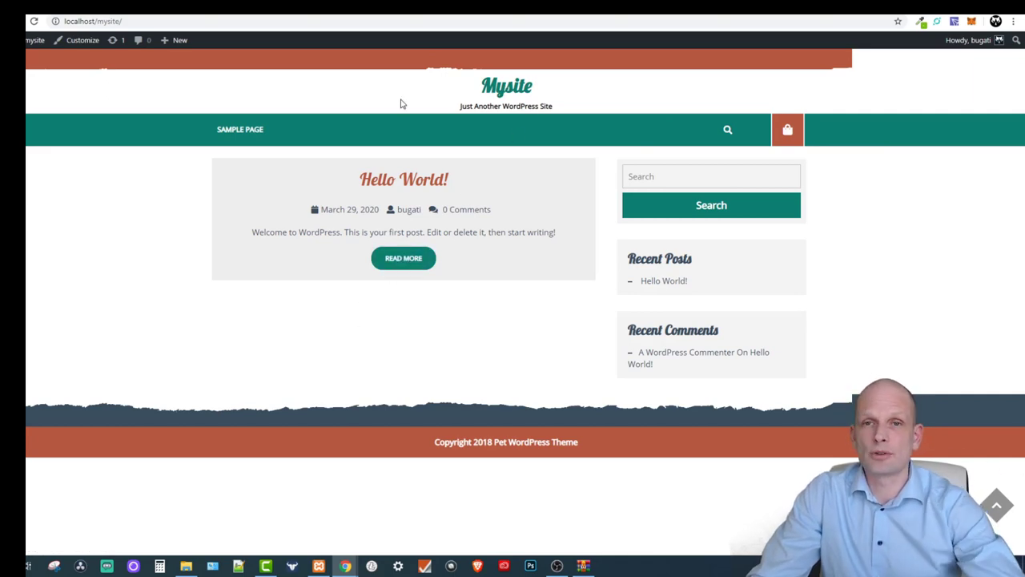
click(260, 8)
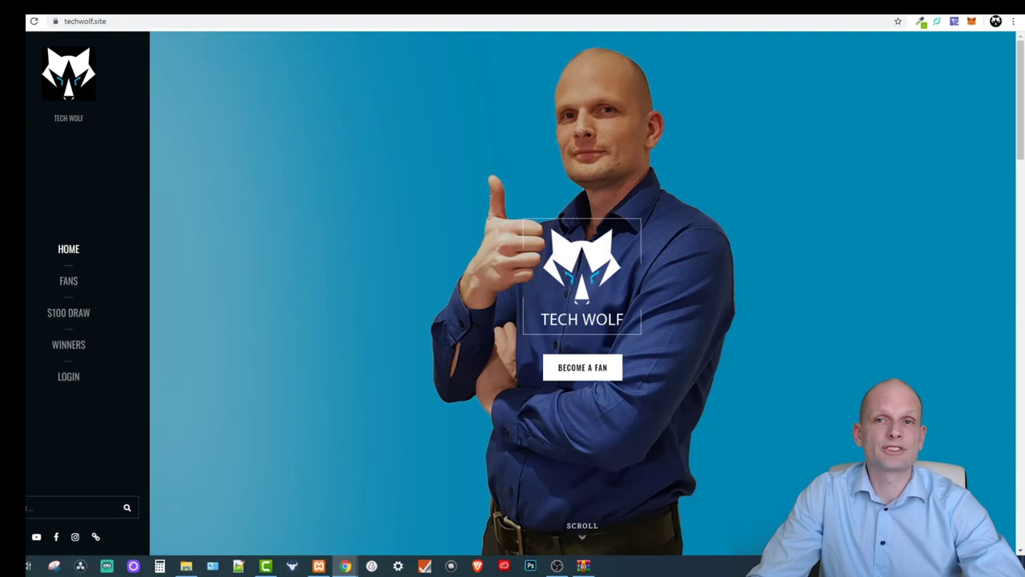
click(574, 11)
click(620, 12)
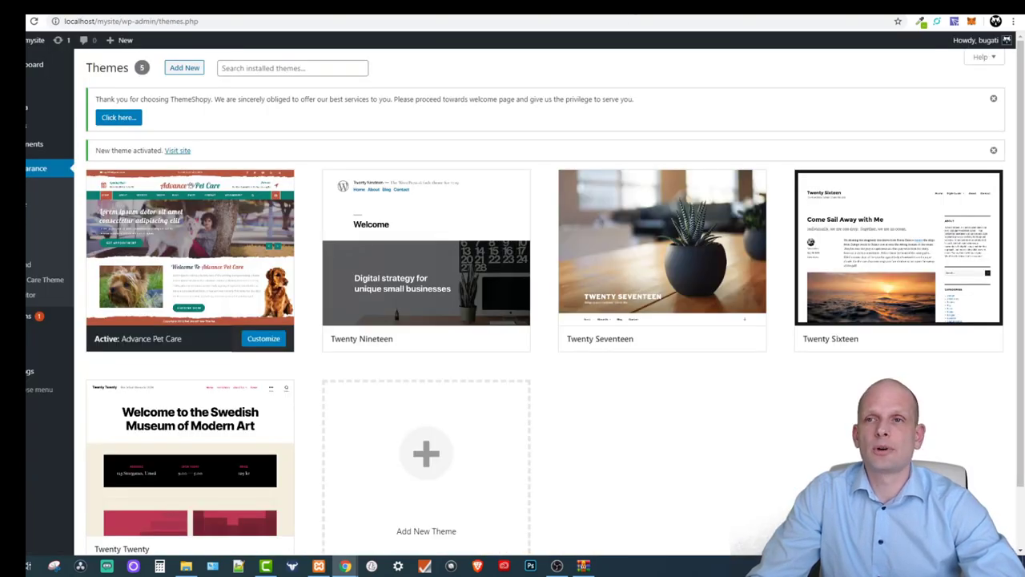
click(673, 8)
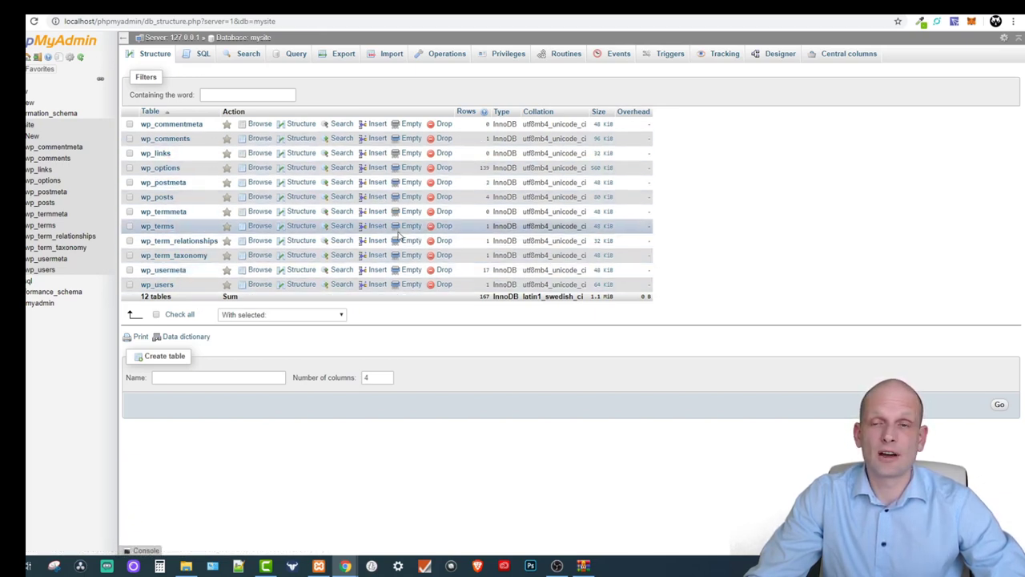
Browse the single account in wp_users, then return to the mysite database table list
click(157, 286)
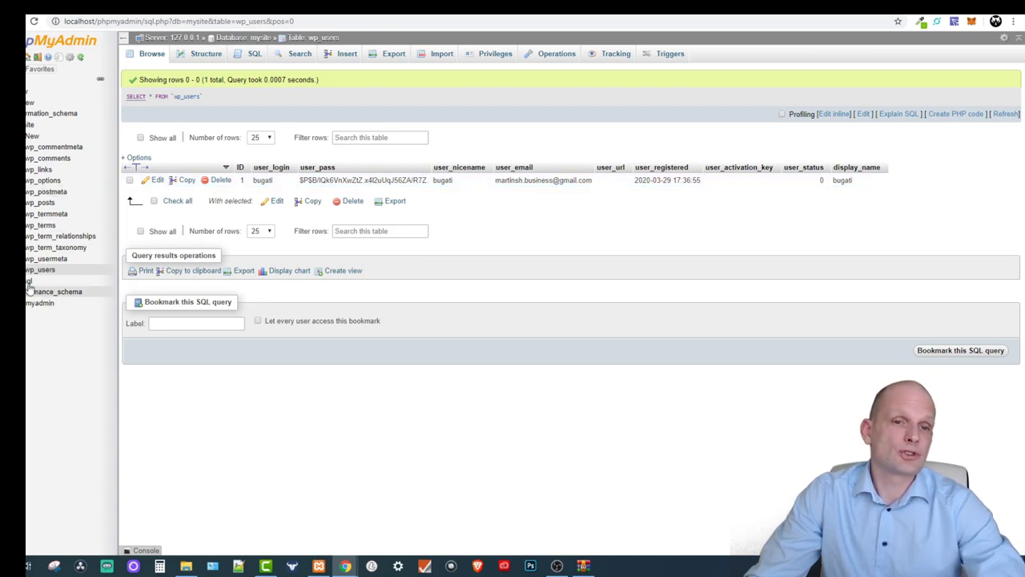
click(32, 124)
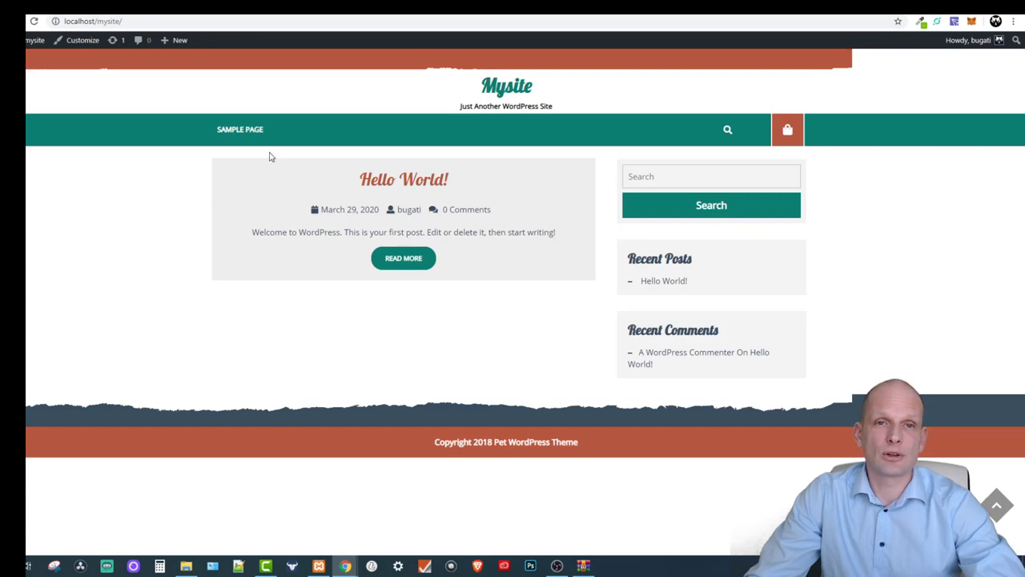
Select the mysite/ part of the local address to replace it with hostgator.com
drag(96, 20, 133, 21)
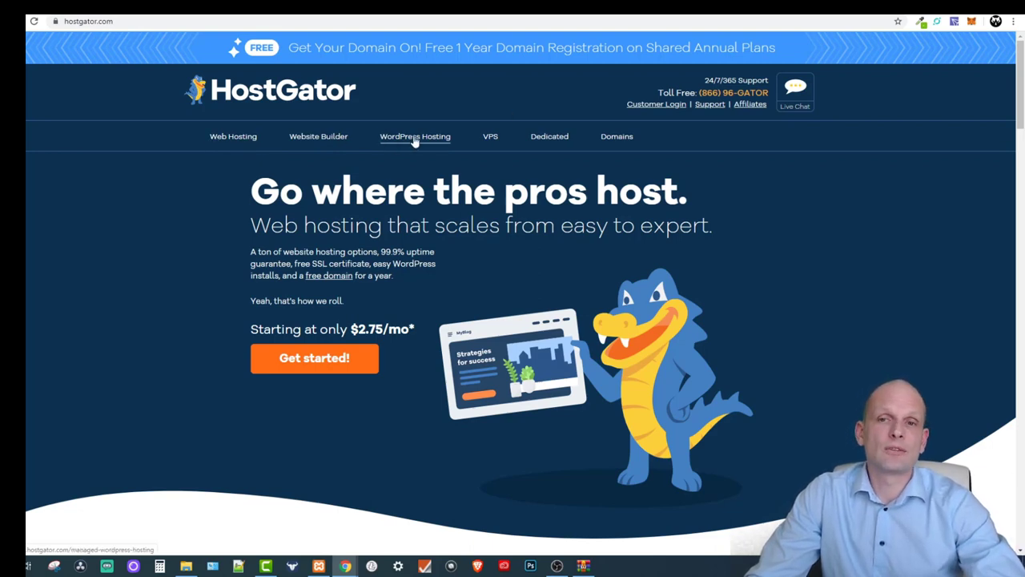
Go to Web Hosting and scroll to the Hatchling, Baby and Business plan cards
click(233, 140)
scroll(244, 202, down, 2)
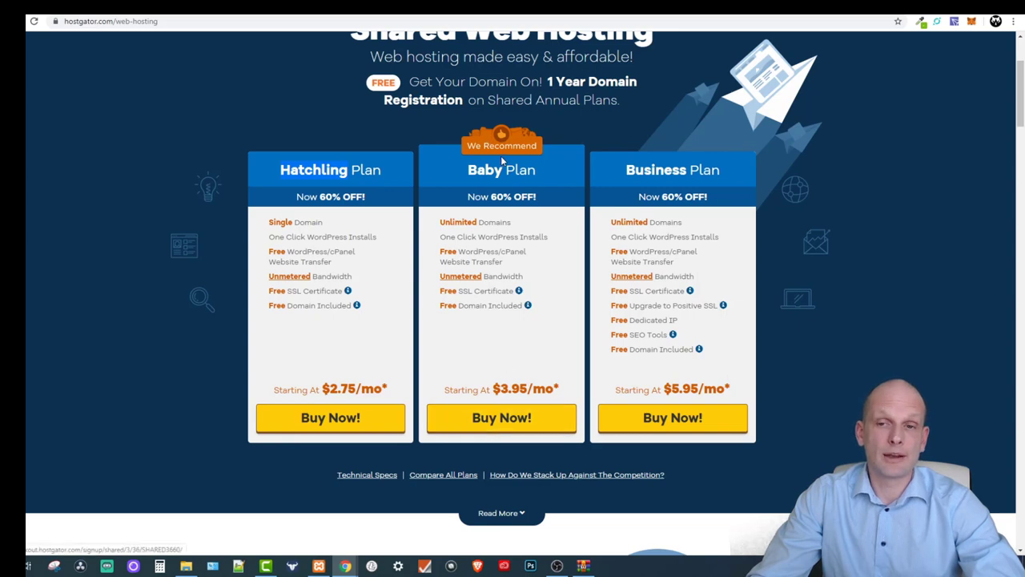
Buy the Baby plan and enter gdfgdfg with the .site extension as the domain
click(509, 421)
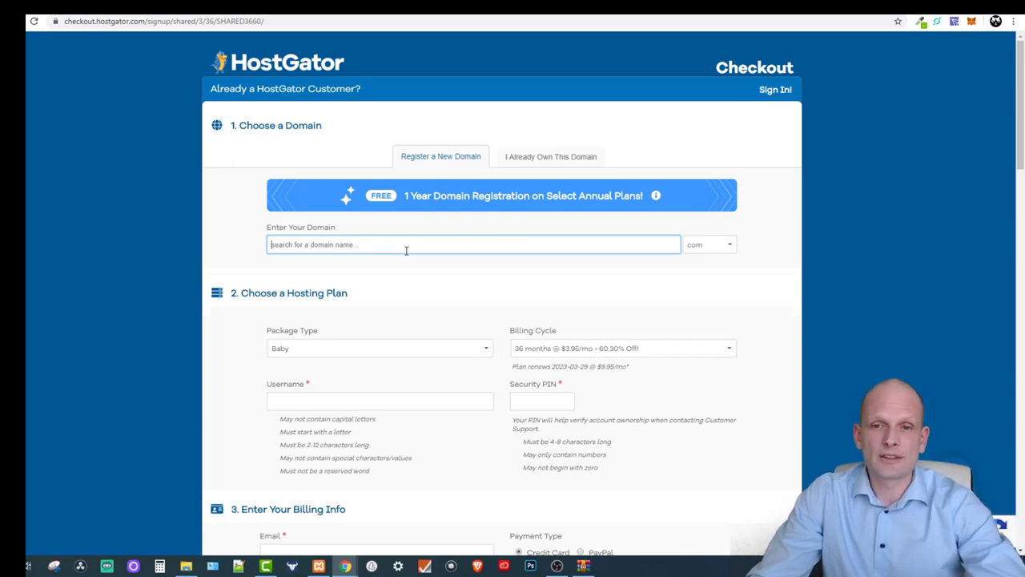
text(gdfgdfg)
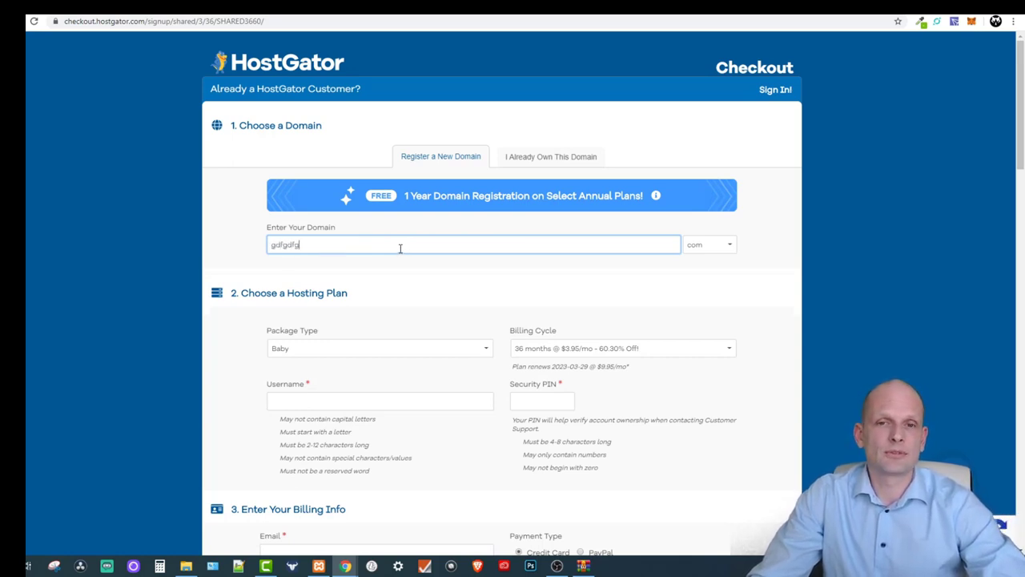
click(716, 245)
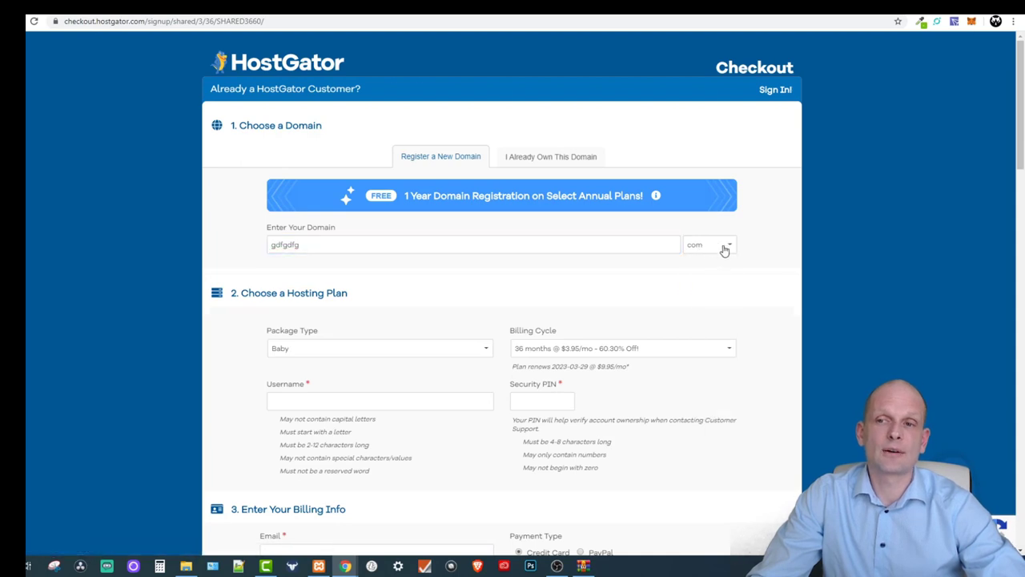
click(724, 251)
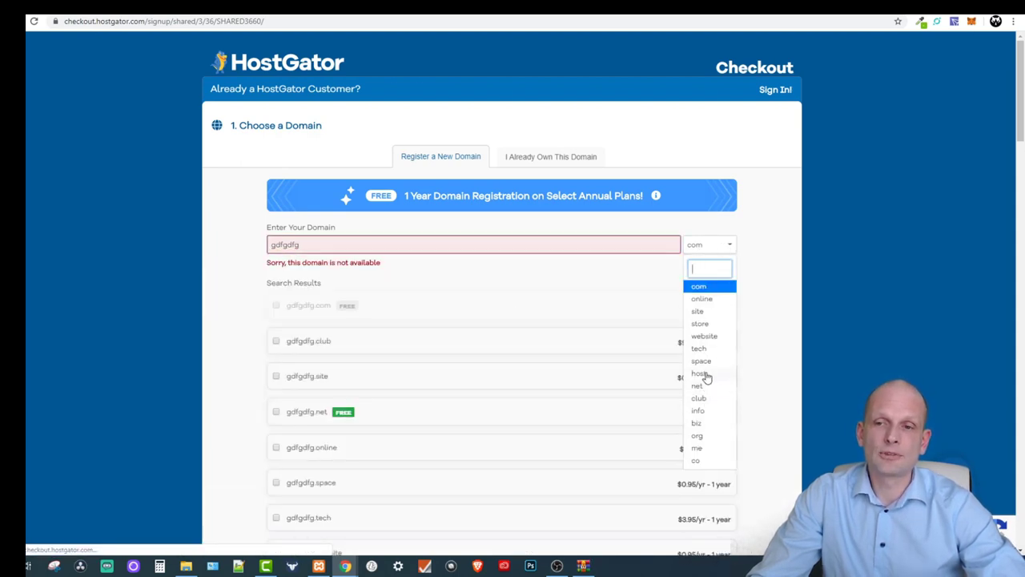
click(698, 312)
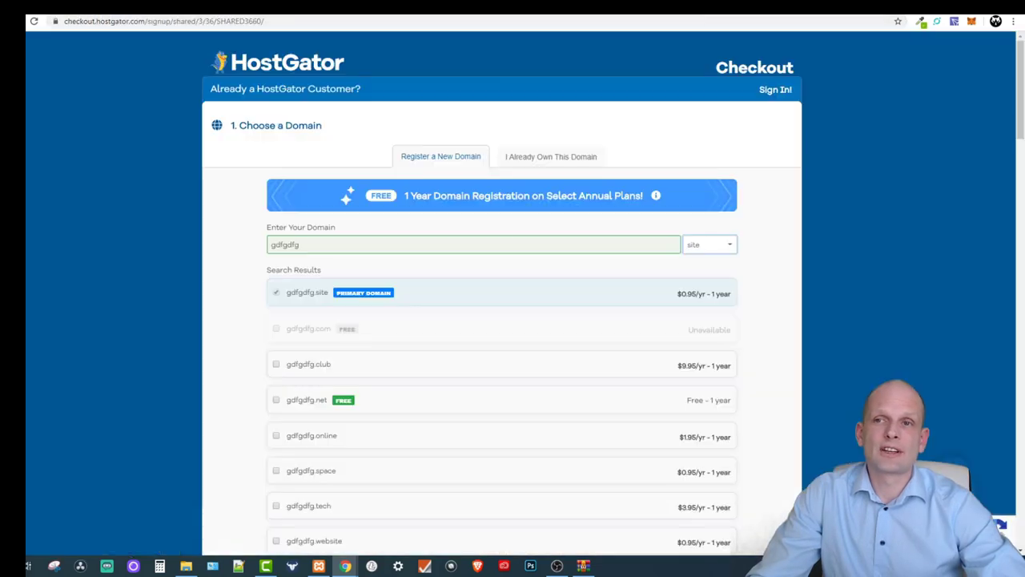
Scroll down the checkout and bring up the Billing Cycle choices
scroll(461, 293, down, 10)
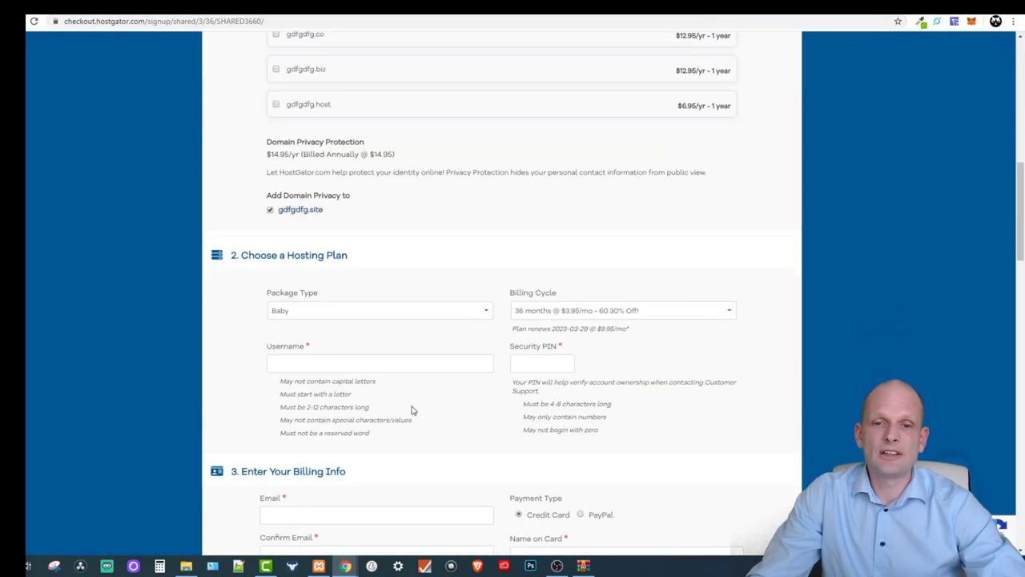
scroll(356, 315, down, 2)
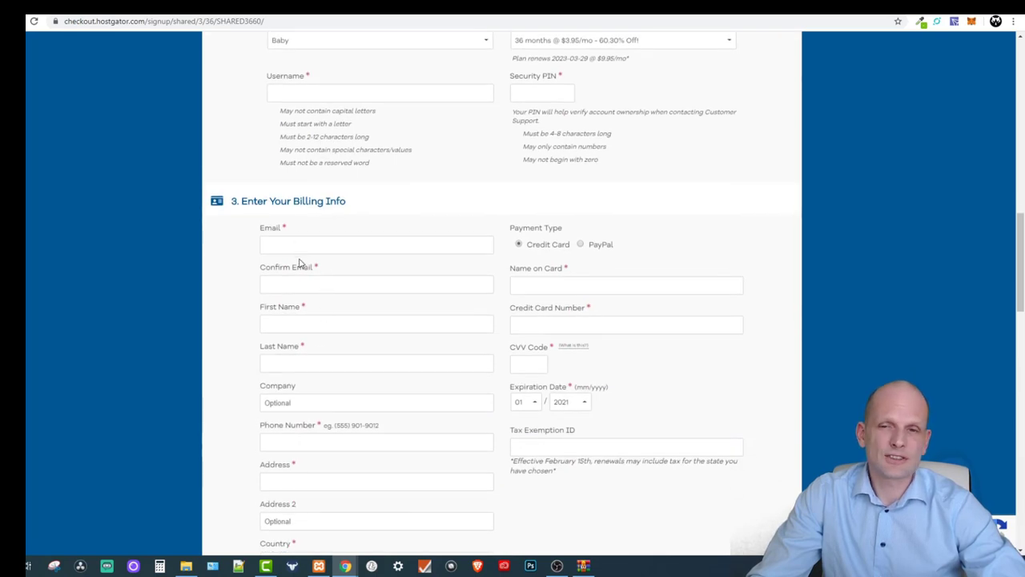
scroll(300, 268, down, 4)
scroll(311, 296, up, 8)
click(681, 258)
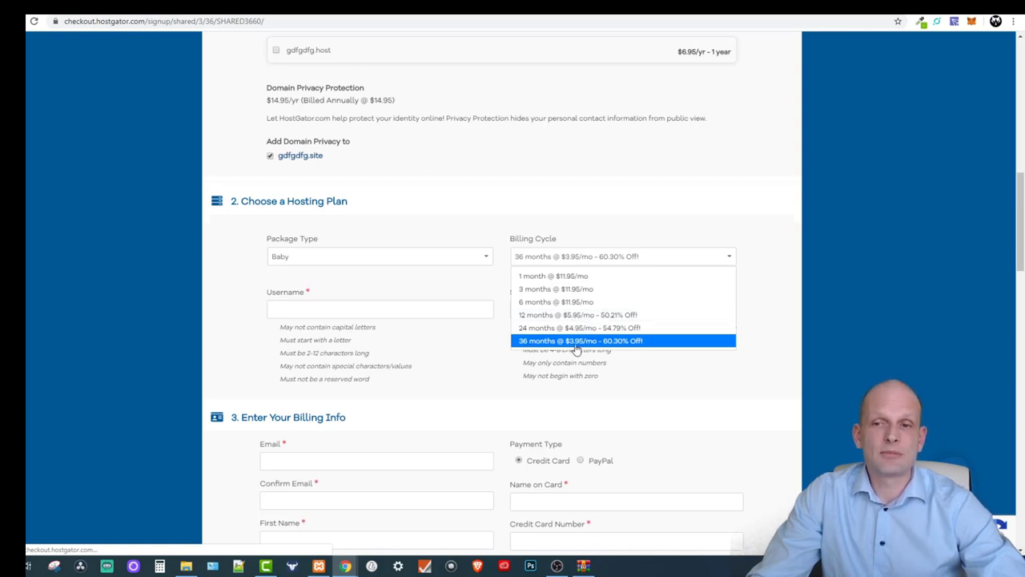
Scroll the checkout page, then move over to the Gmail inbox tab
scroll(551, 342, down, 5)
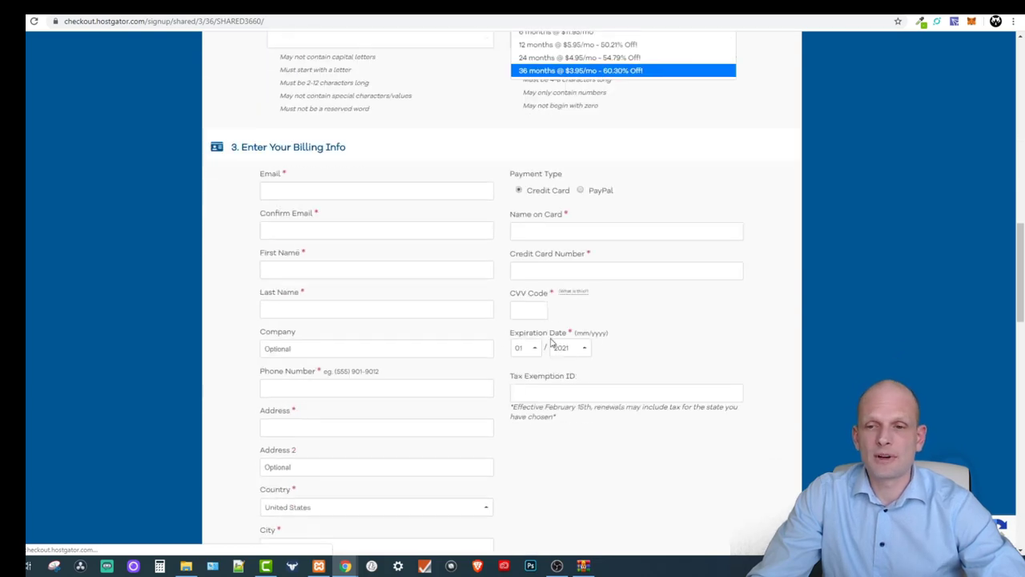
scroll(327, 309, down, 18)
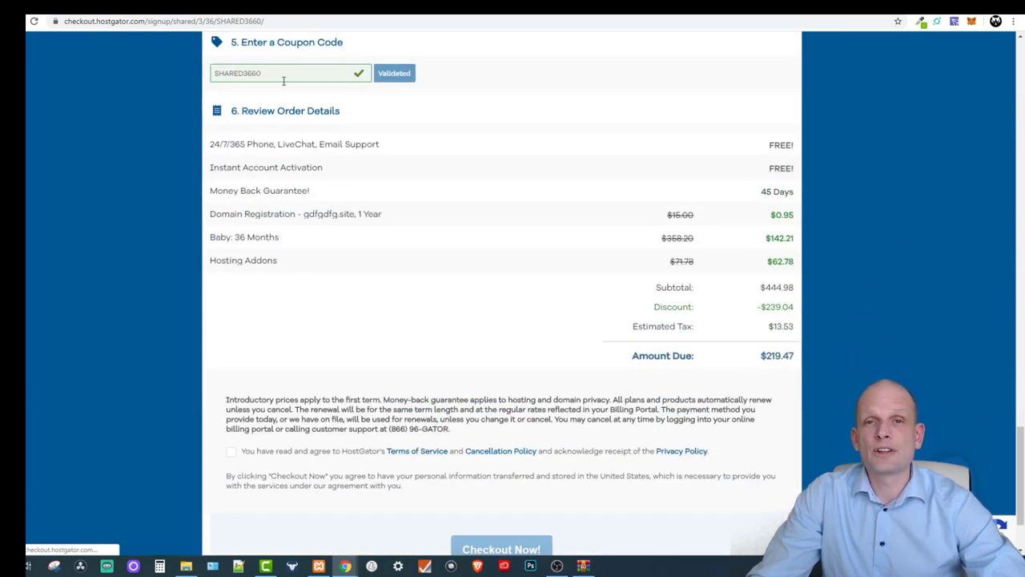
key(ctrl+Tab)
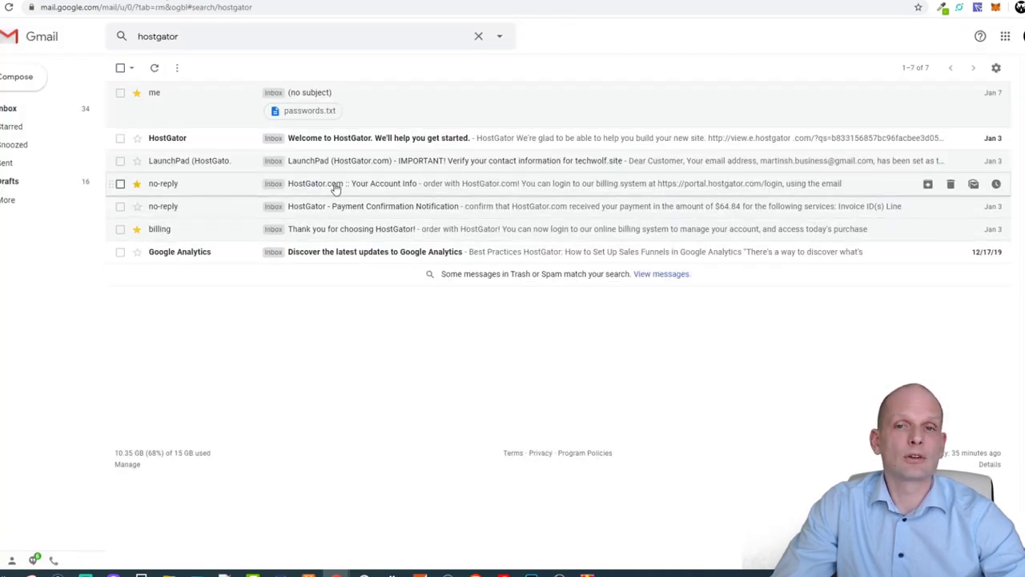
Open the 'HostGator.com :: Your Account Info' email and follow its control panel URL
click(408, 186)
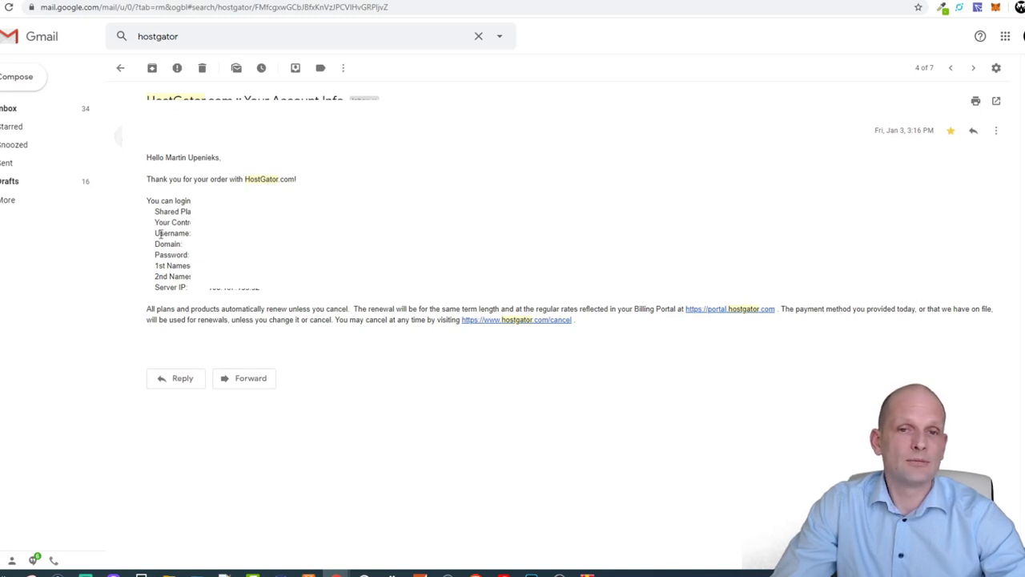
drag(155, 224, 190, 224)
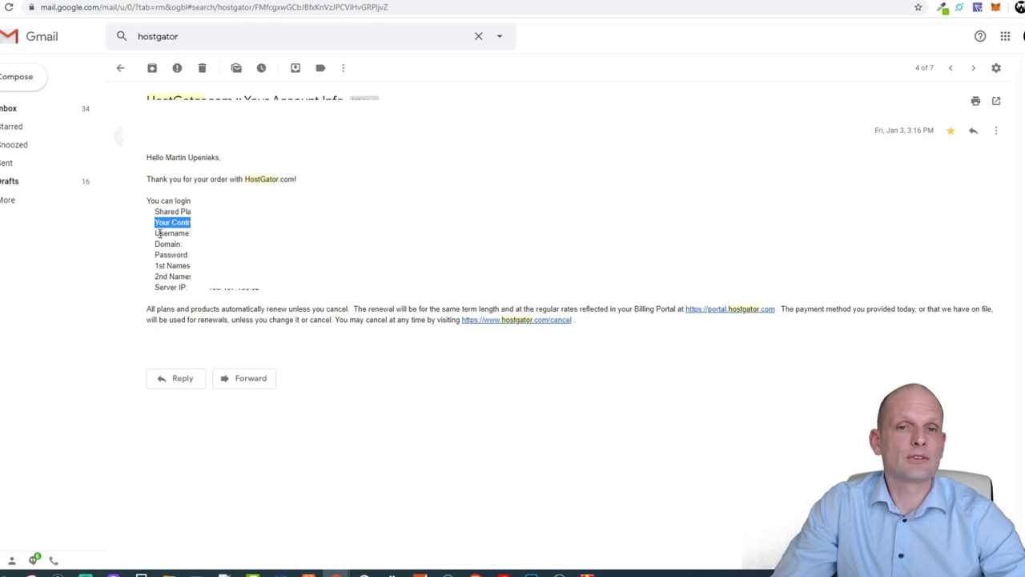
drag(159, 233, 191, 222)
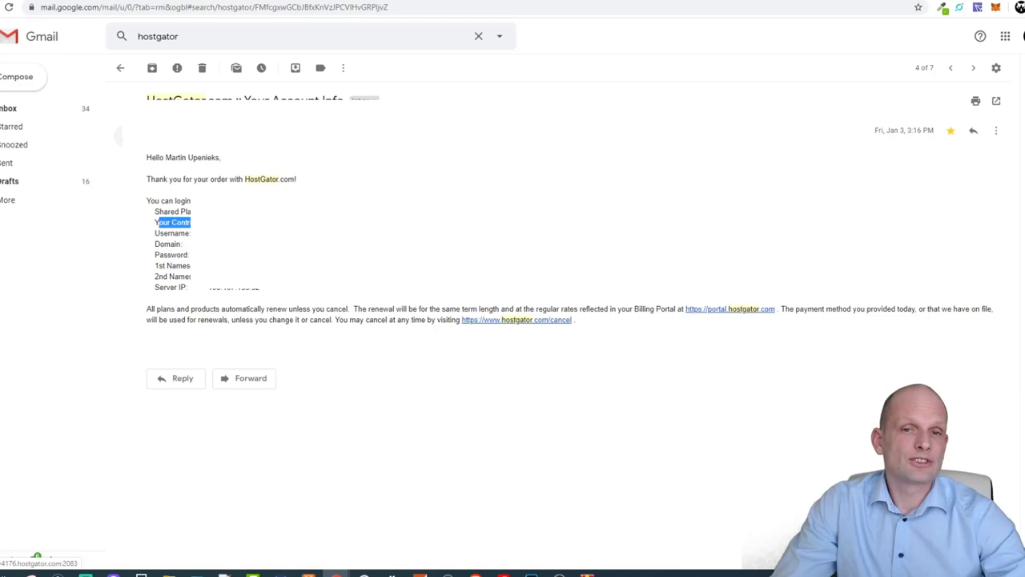
click(216, 221)
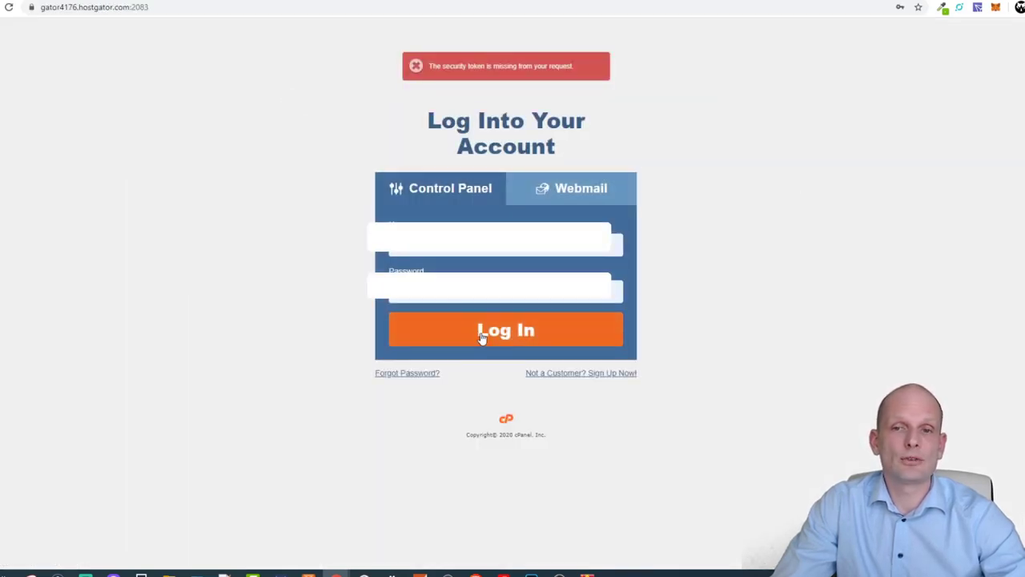
Log in to cPanel and scroll the home page down to the Databases section
click(480, 336)
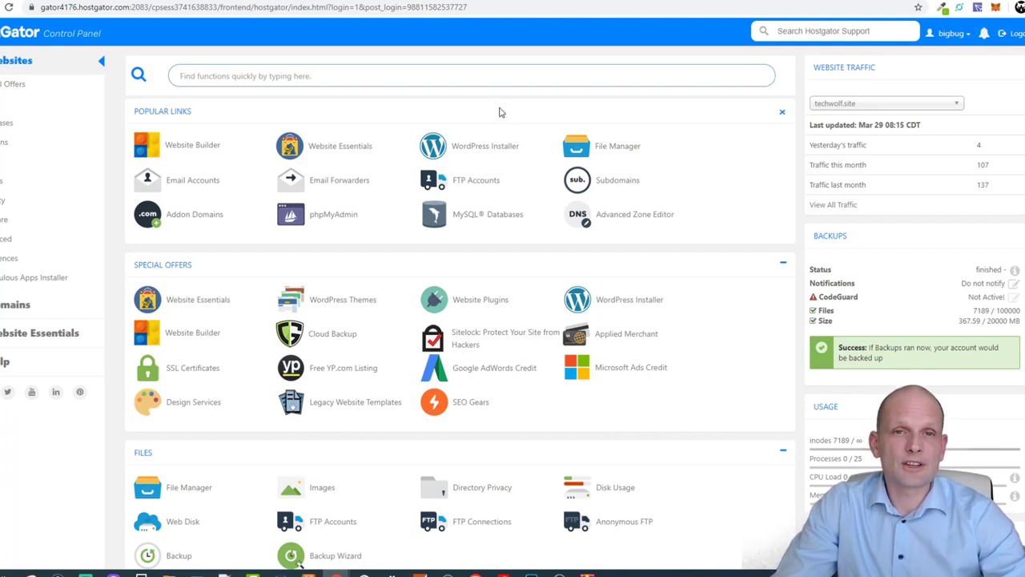
scroll(119, 74, down, 6)
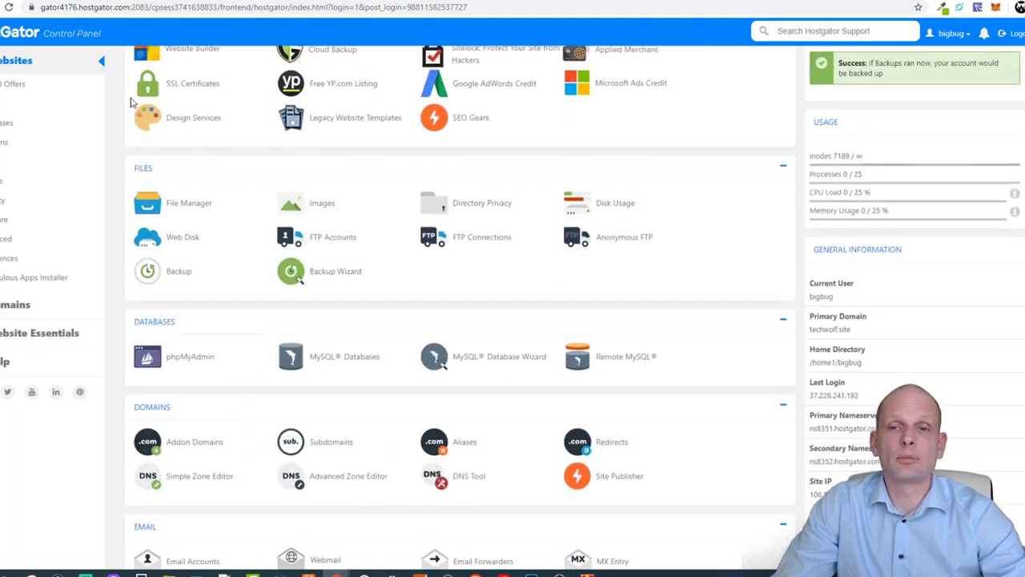
scroll(136, 120, up, 7)
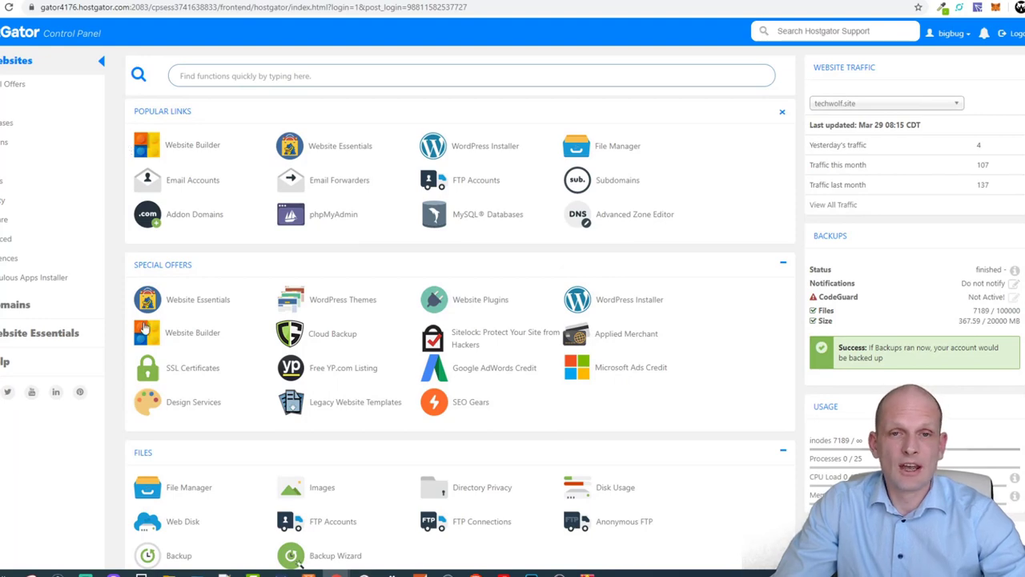
scroll(144, 312, down, 3)
scroll(168, 313, down, 2)
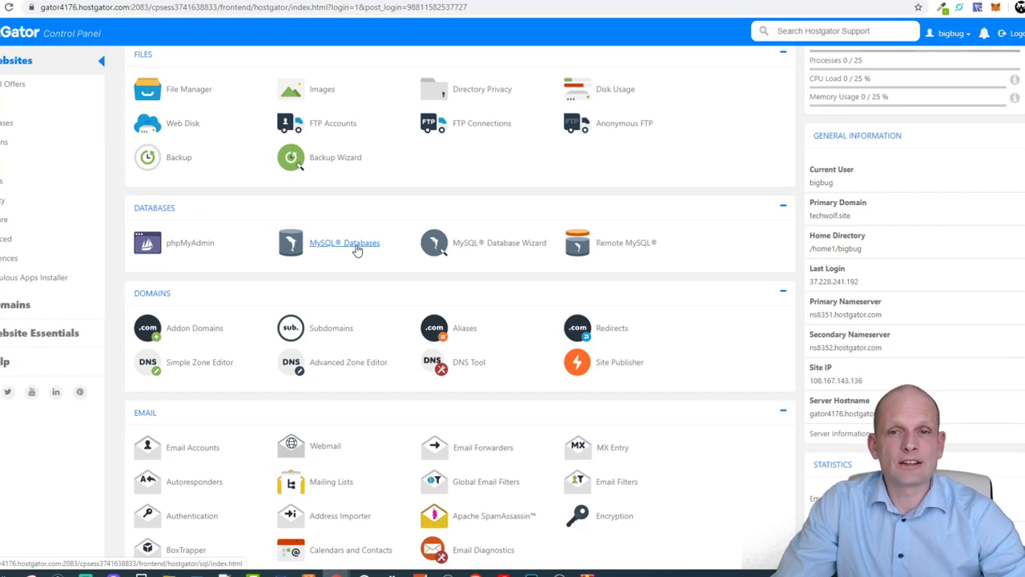
Create the prefixed MySQL database 'mysite' from MySQL Databases, then go back
click(357, 251)
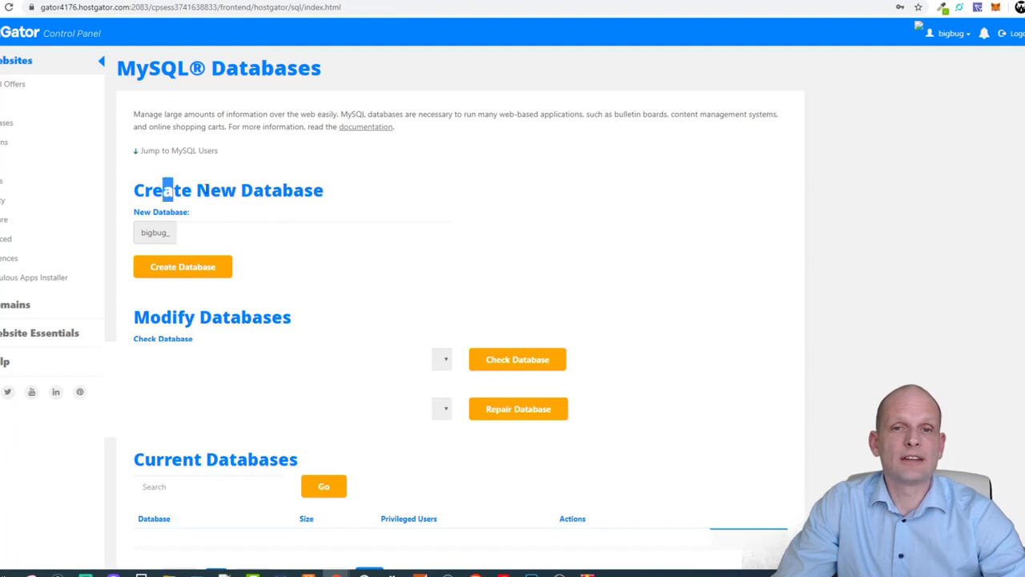
drag(166, 191, 348, 192)
click(216, 232)
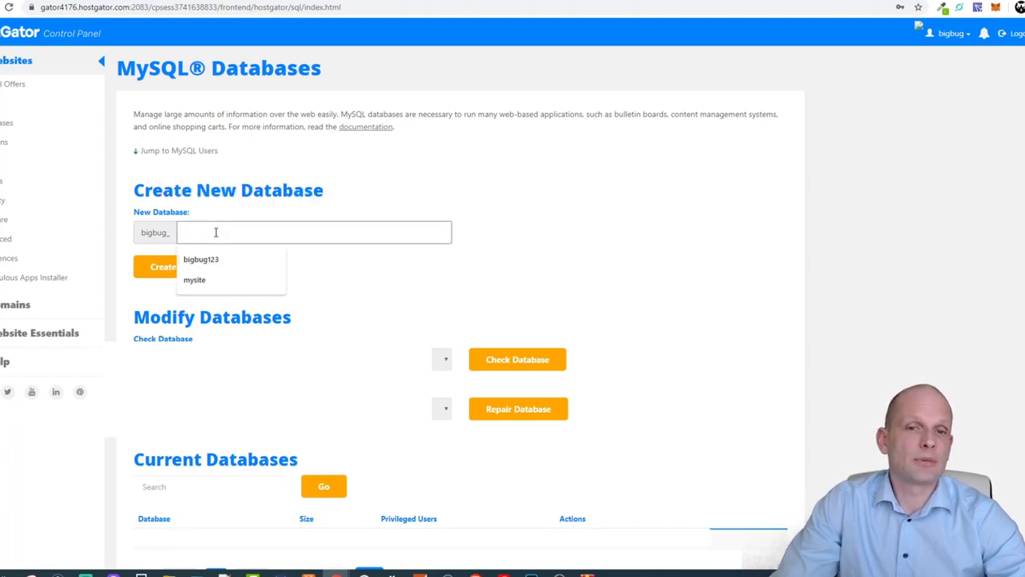
text(my)
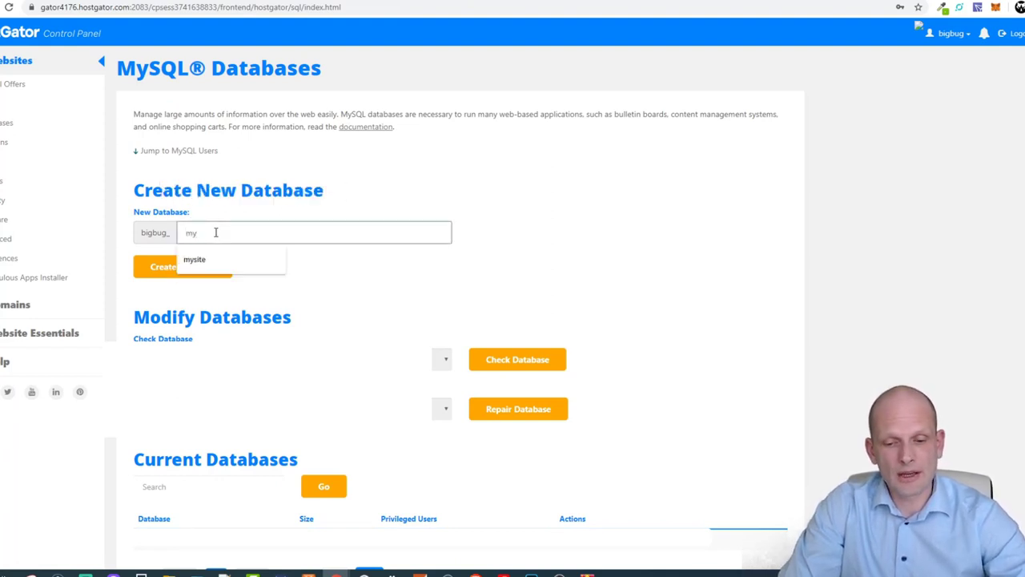
text(site)
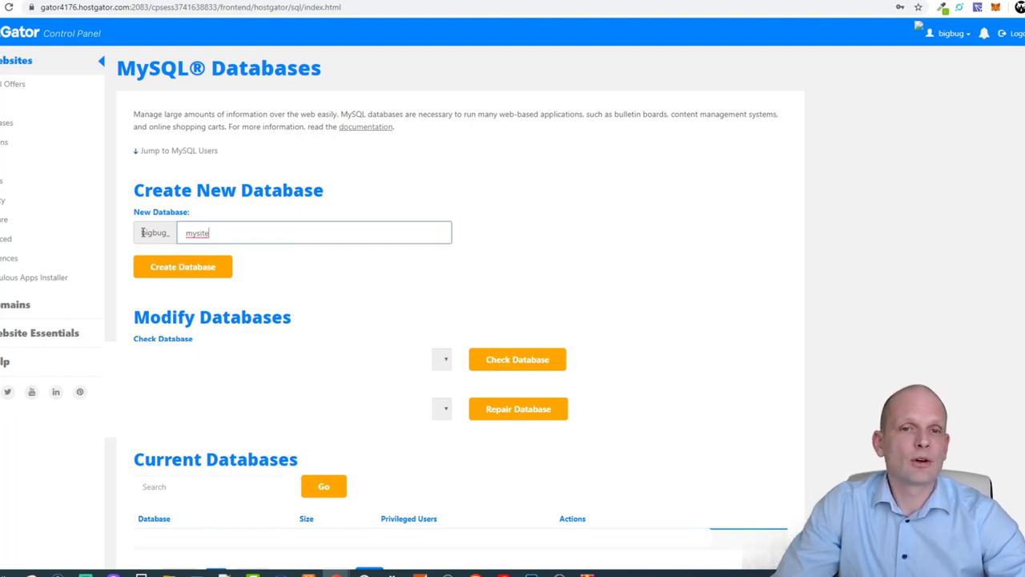
click(142, 232)
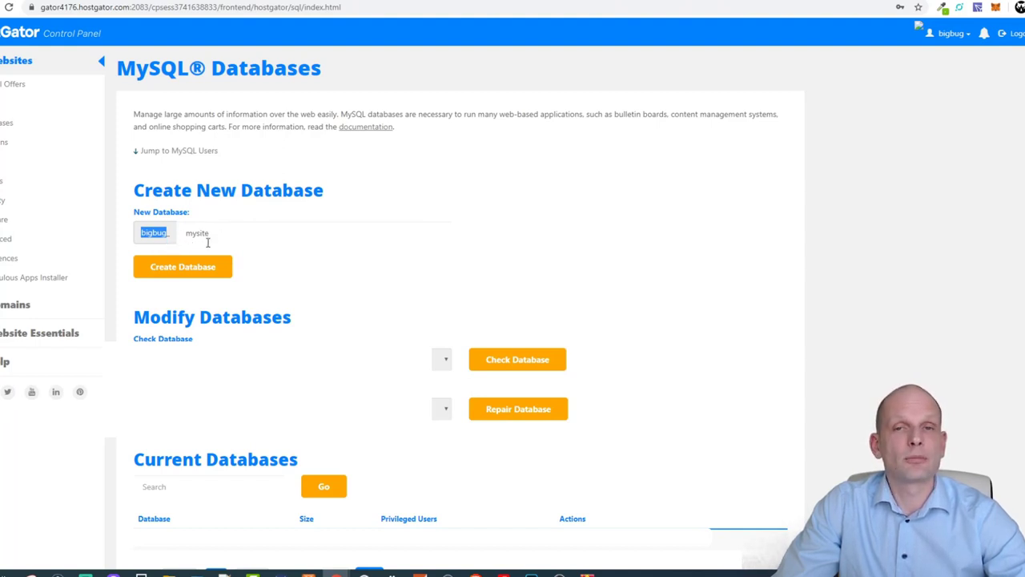
click(168, 267)
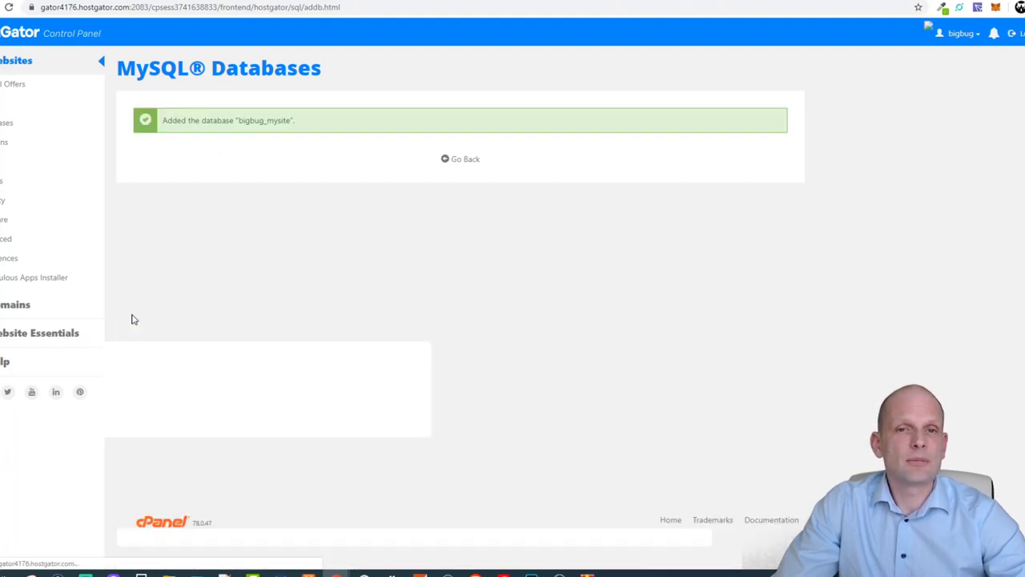
click(463, 160)
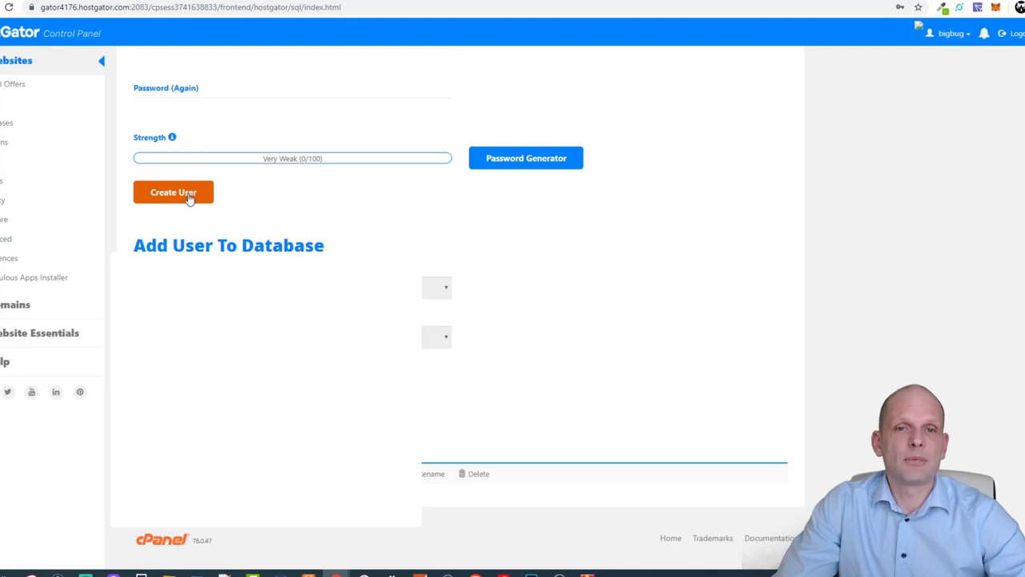
Enter 'mysiteusr' as the new MySQL database username
click(180, 196)
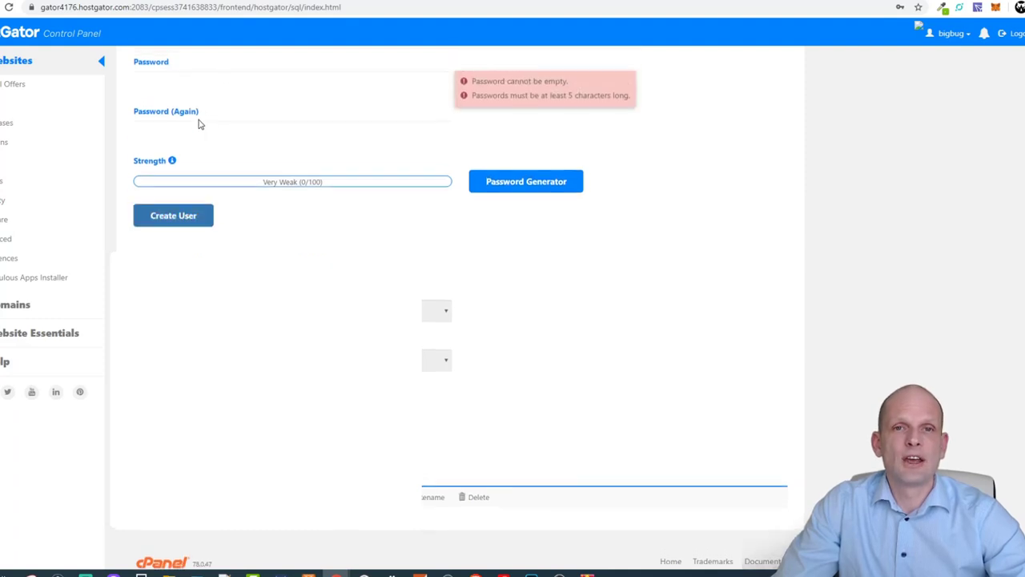
scroll(197, 145, up, 2)
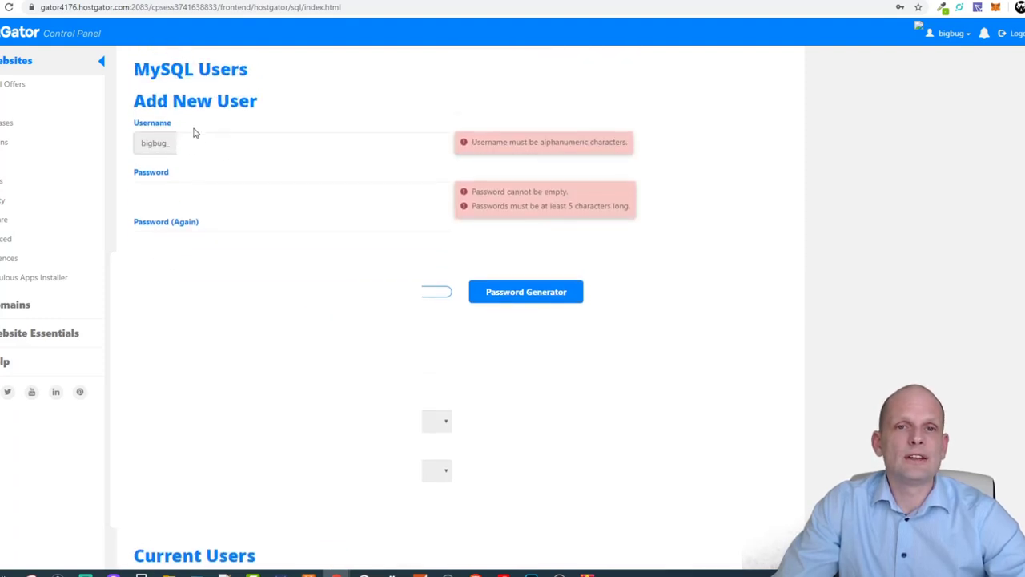
click(273, 144)
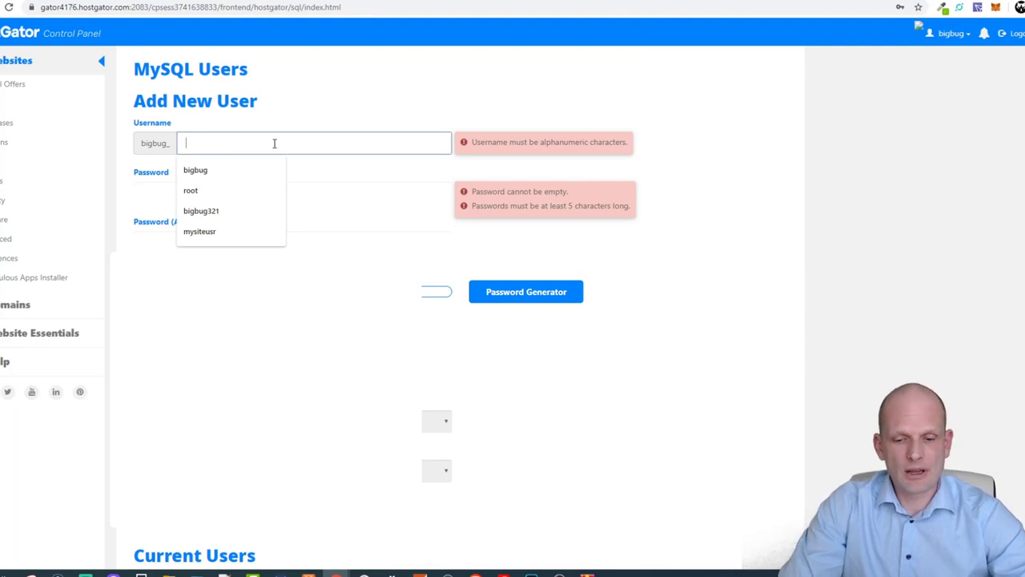
text(my)
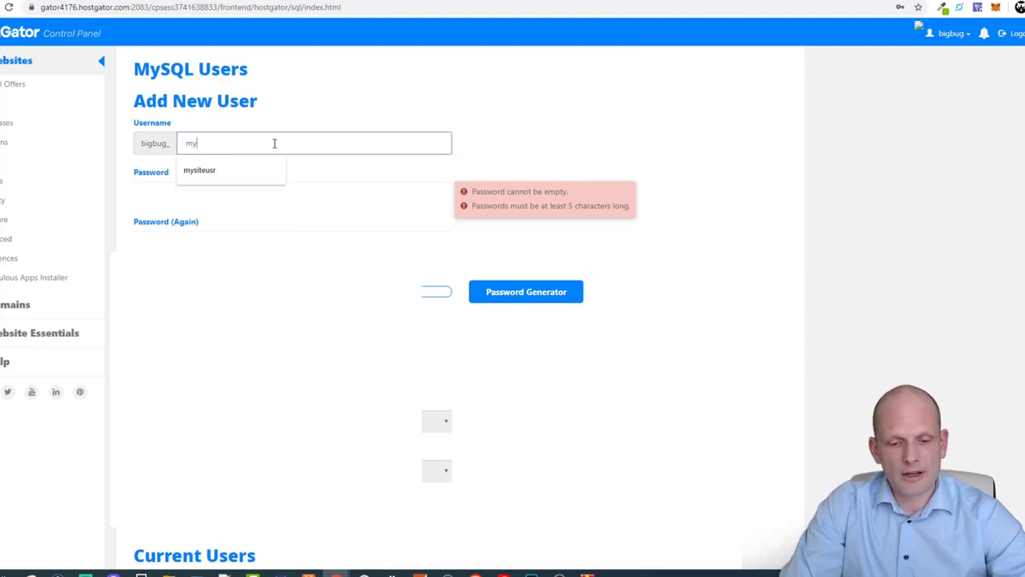
text(site)
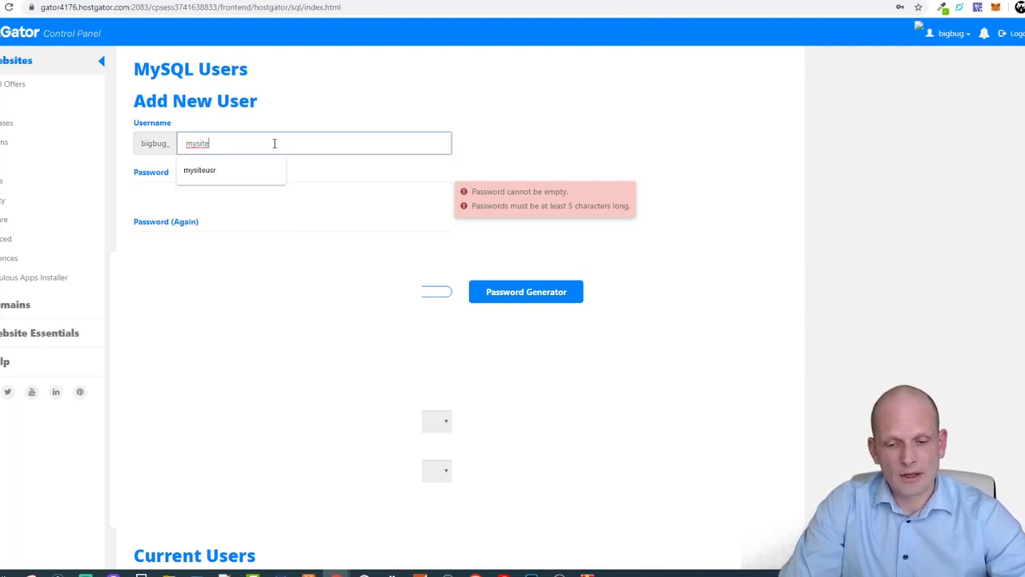
text(usr)
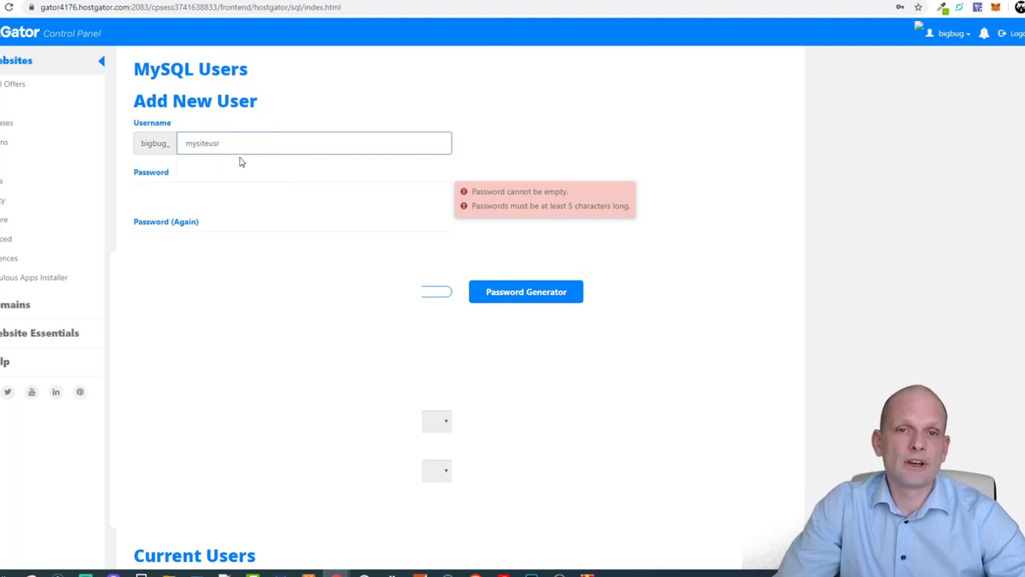
click(197, 174)
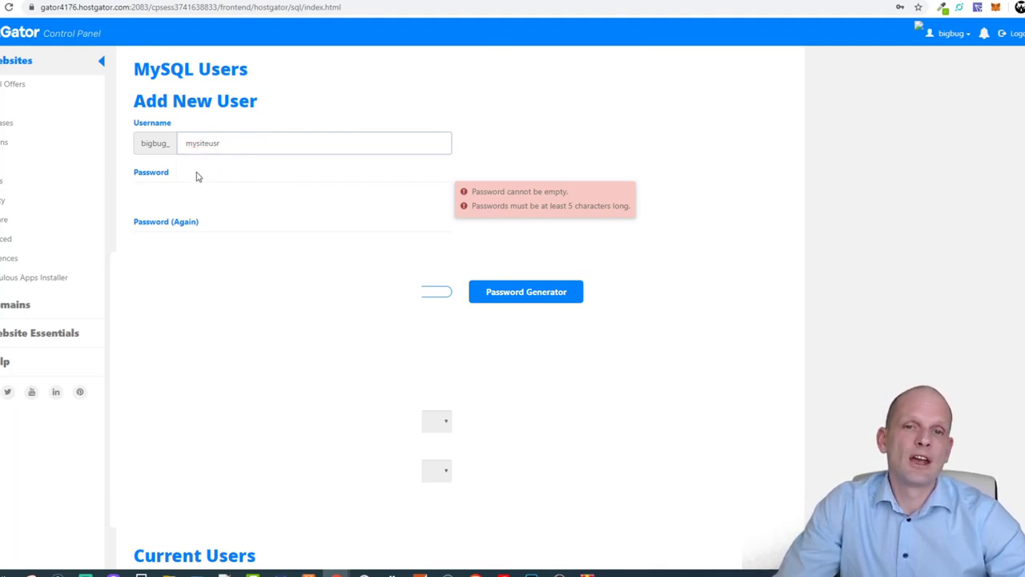
drag(167, 179, 176, 197)
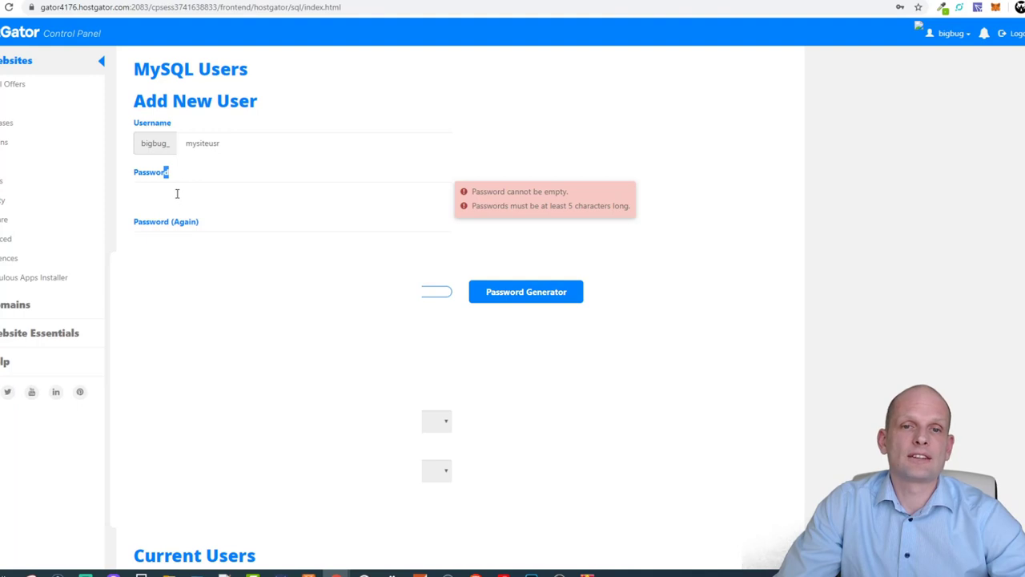
Enter and confirm the user's password, create mysiteusr, and return to MySQL Databases
click(177, 193)
text(•••••)
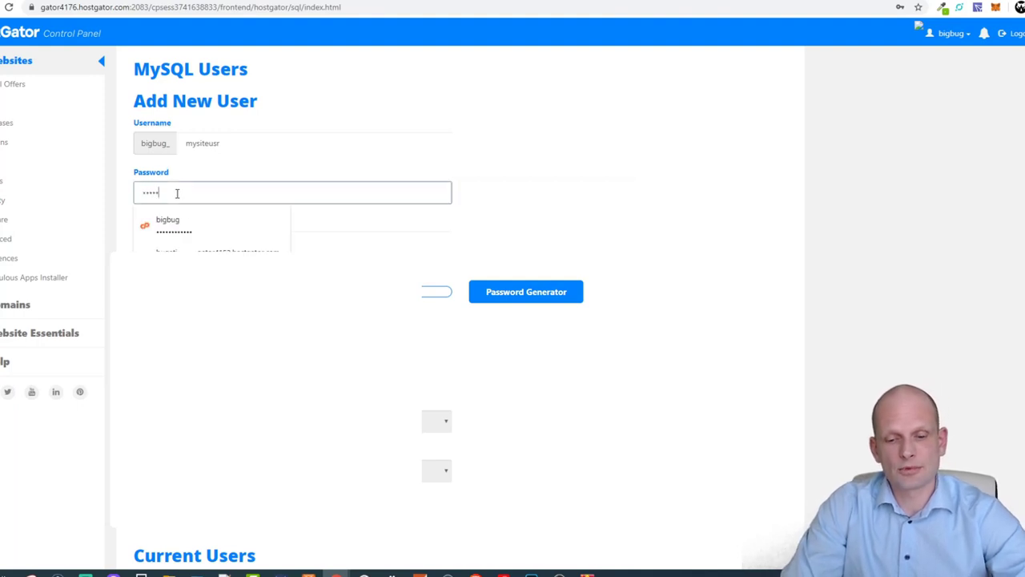
text(••••)
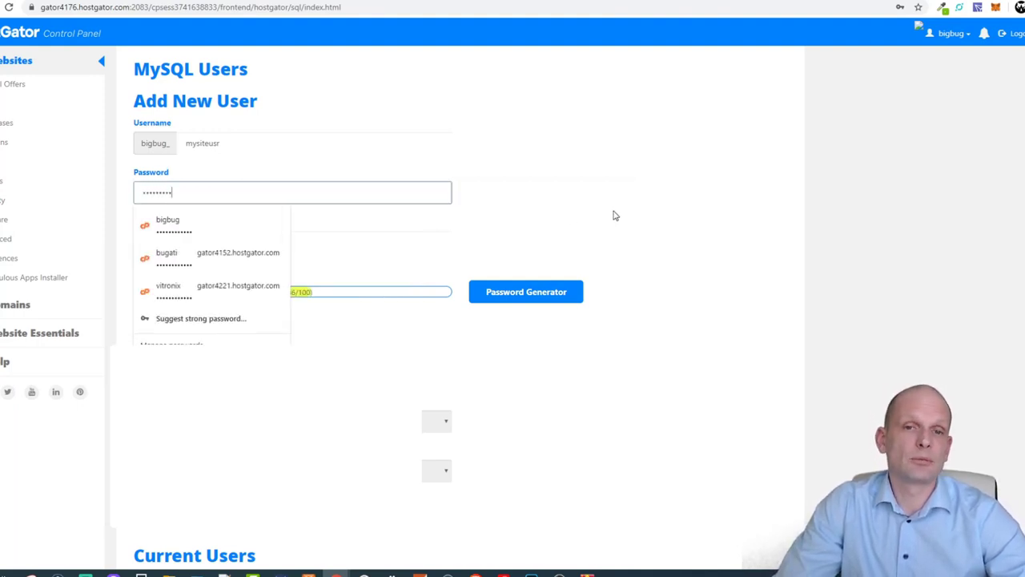
click(655, 216)
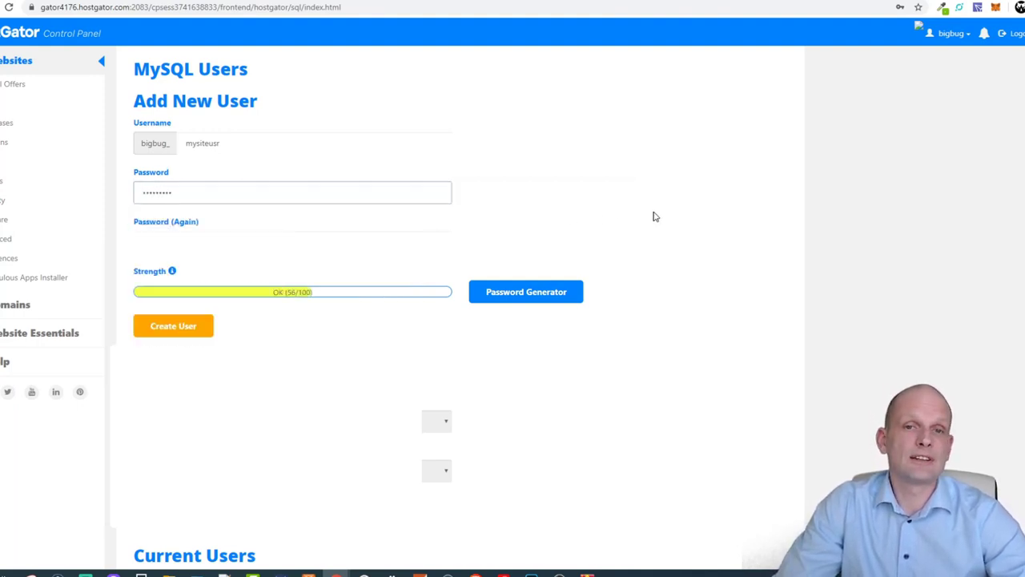
click(205, 243)
text(•••)
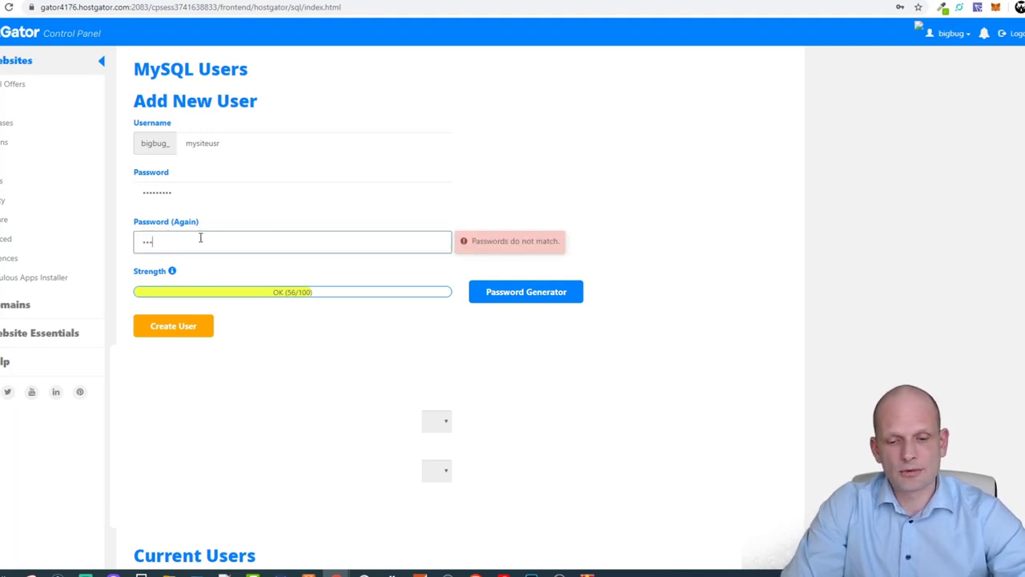
text(••••••)
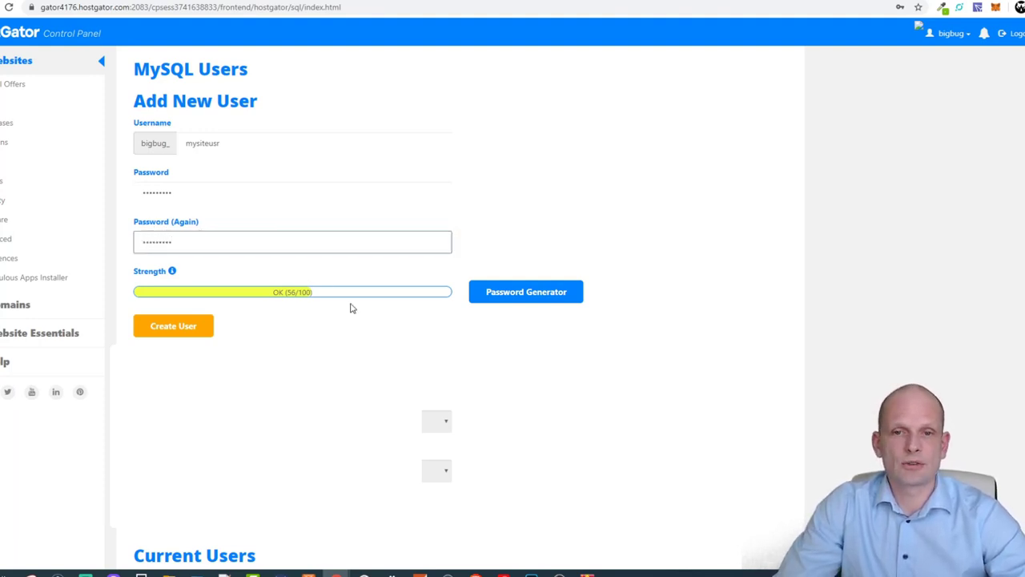
click(171, 329)
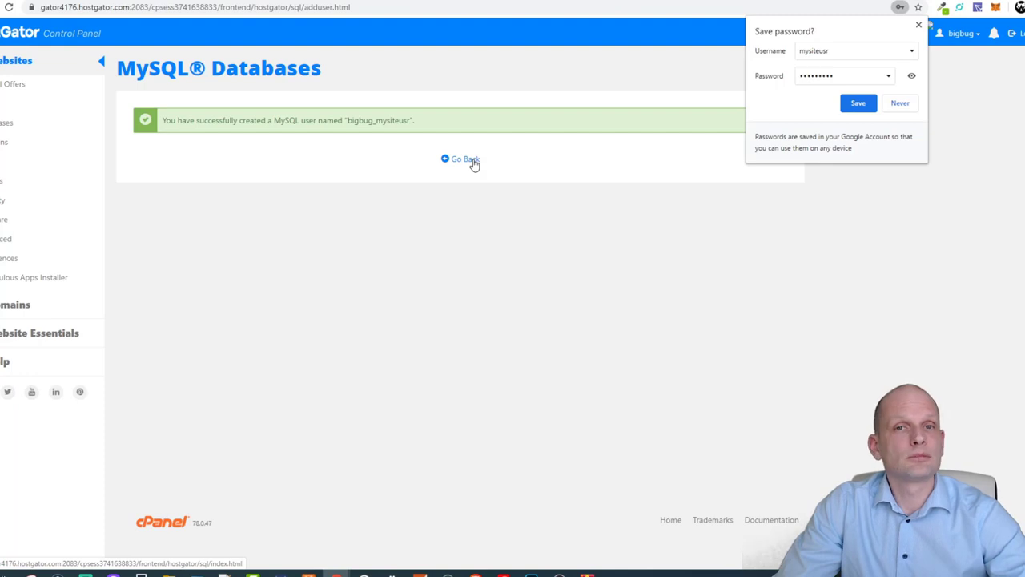
click(471, 159)
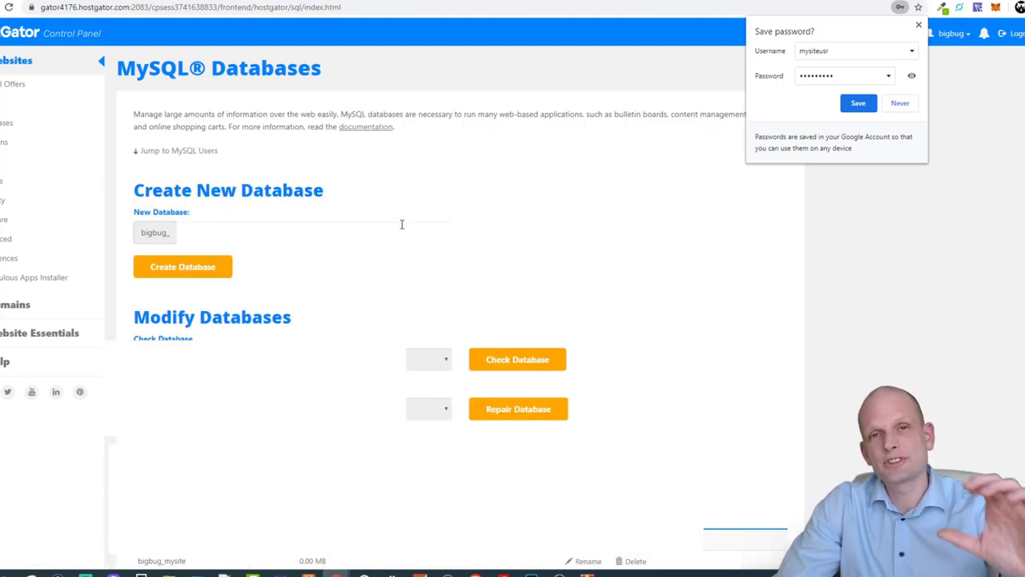
Add the new database user mysiteusr to the host's mysite database
scroll(402, 222, down, 10)
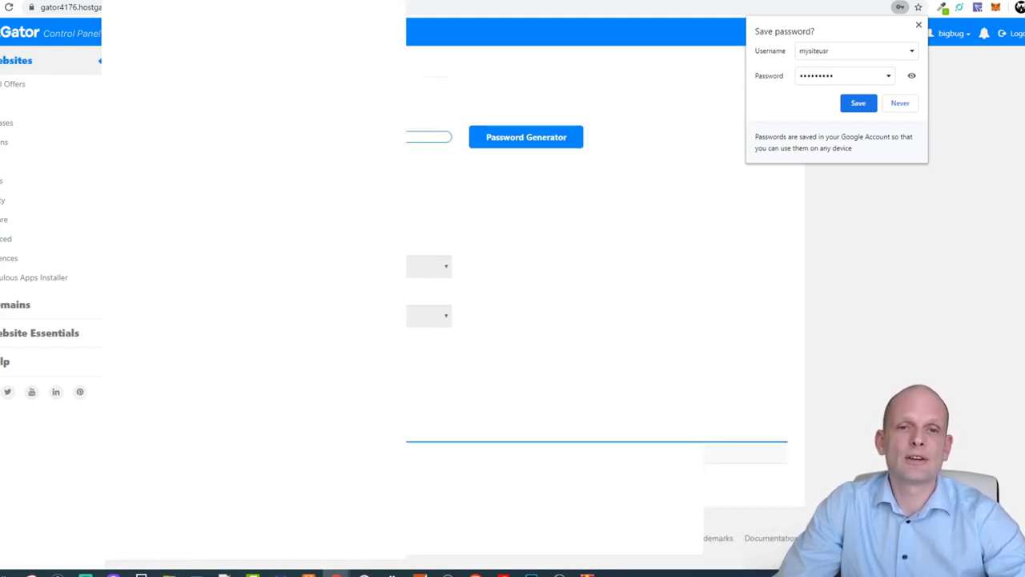
drag(133, 224, 325, 224)
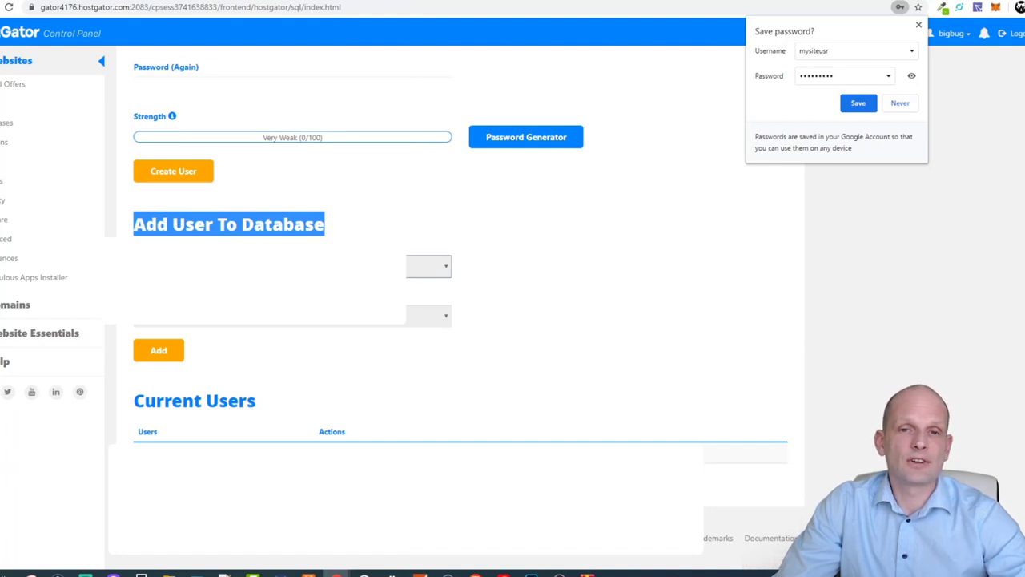
click(321, 317)
click(320, 344)
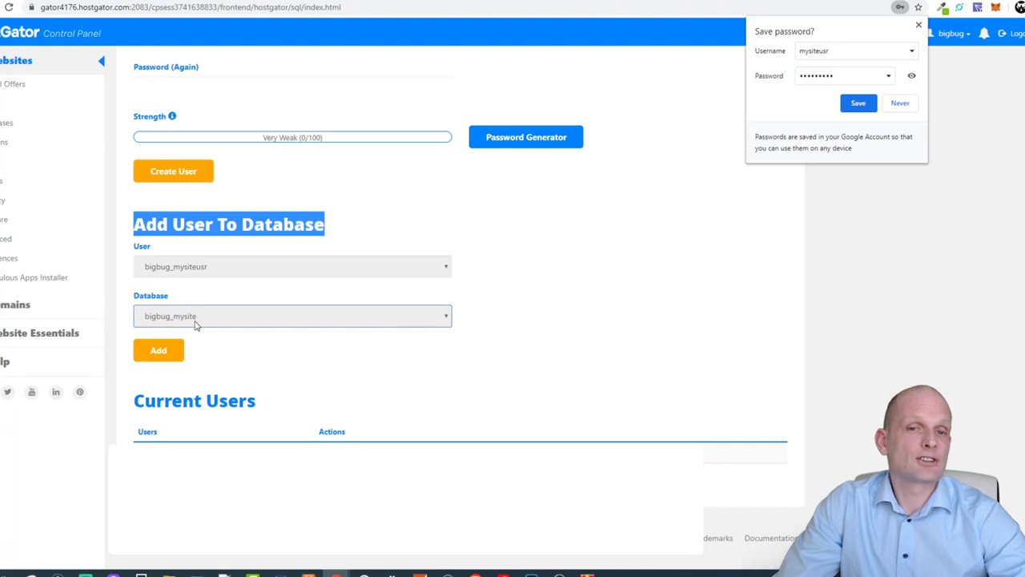
click(159, 351)
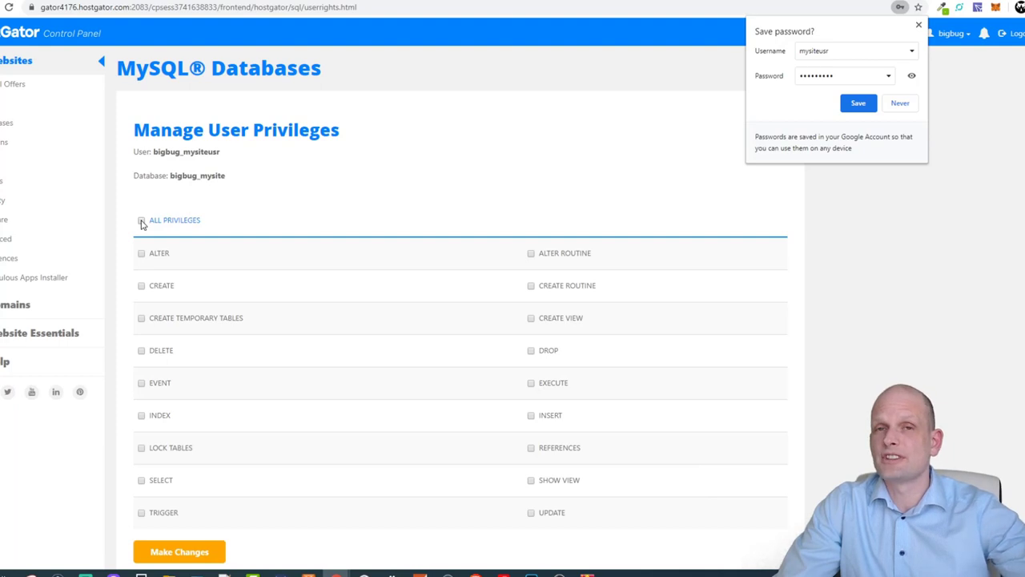
Grant mysiteusr ALL PRIVILEGES on mysite, save the changes, and return to cPanel home
click(142, 222)
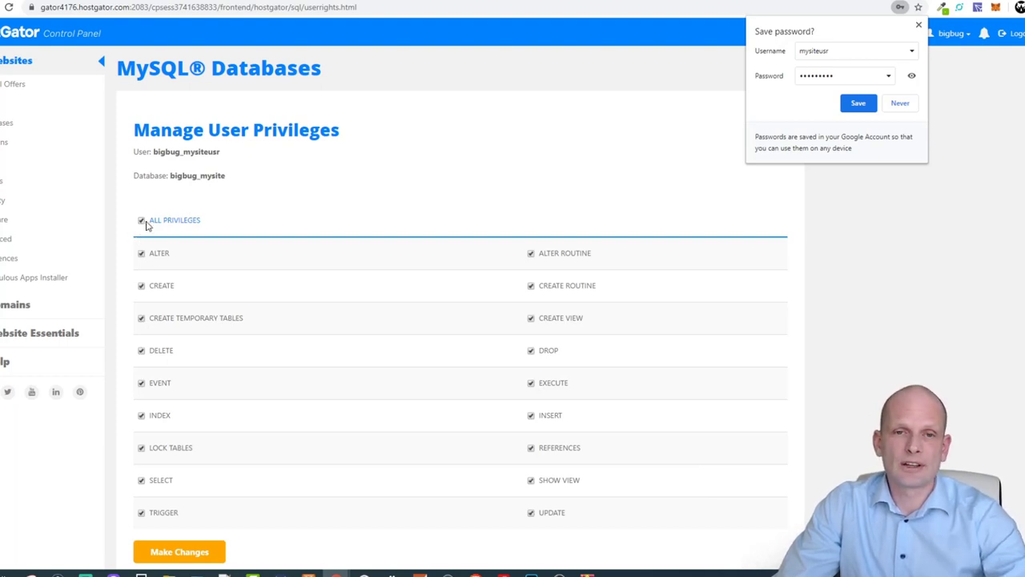
scroll(172, 513, down, 2)
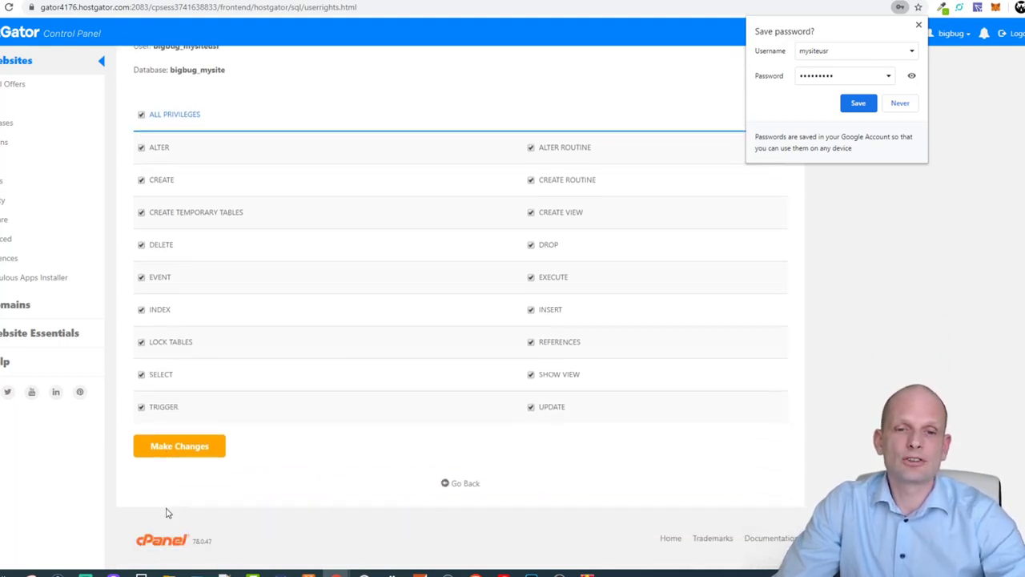
click(185, 447)
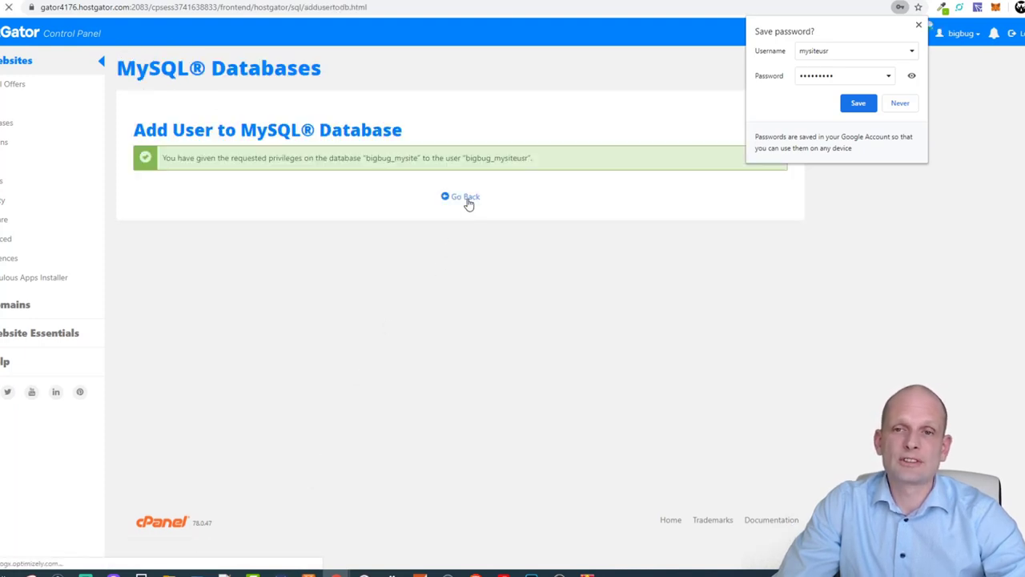
click(468, 203)
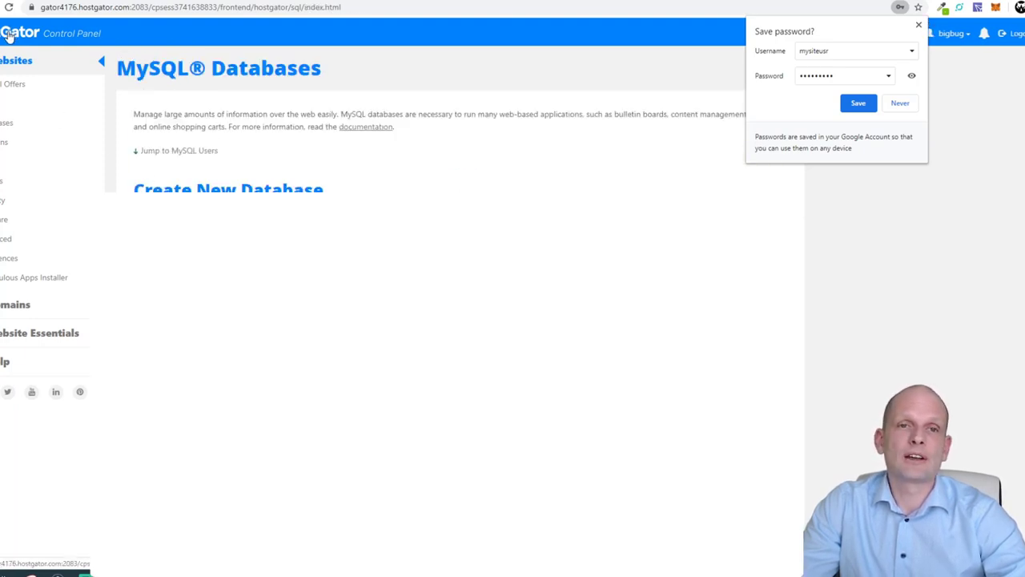
click(8, 39)
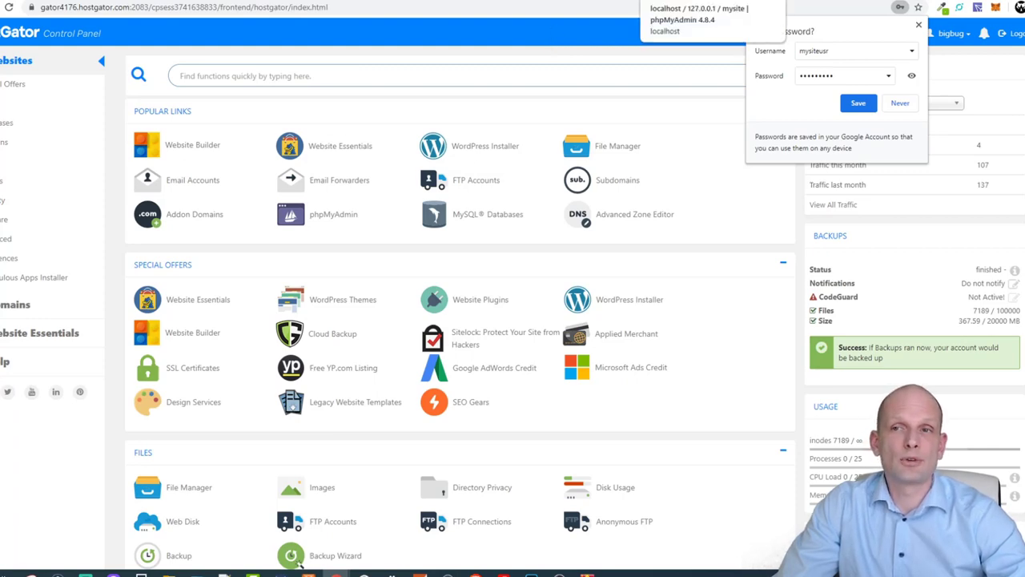
Export the local mysite database as a Quick SQL download, then return to the WordPress site tab
click(665, 1)
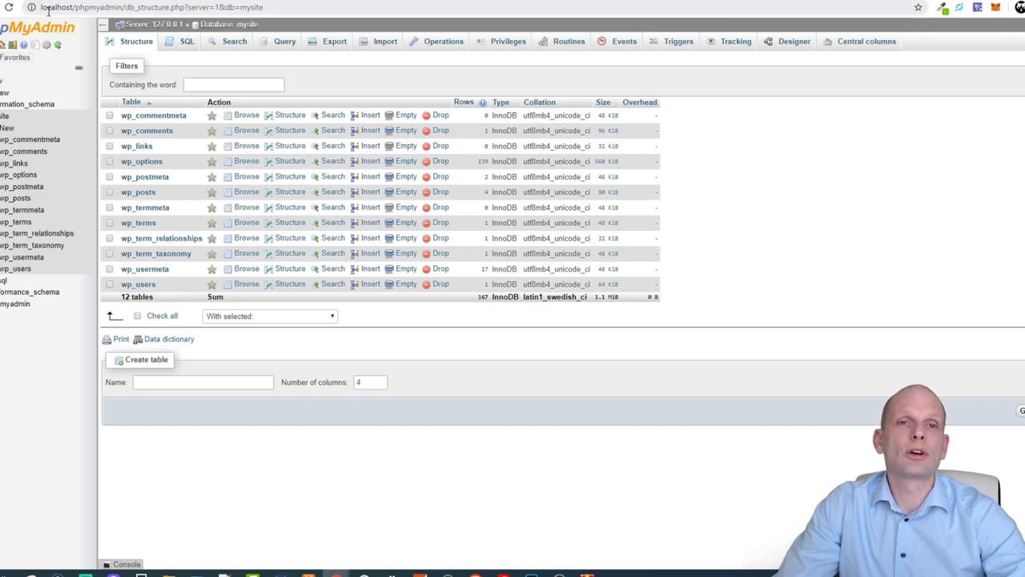
drag(85, 8, 241, 7)
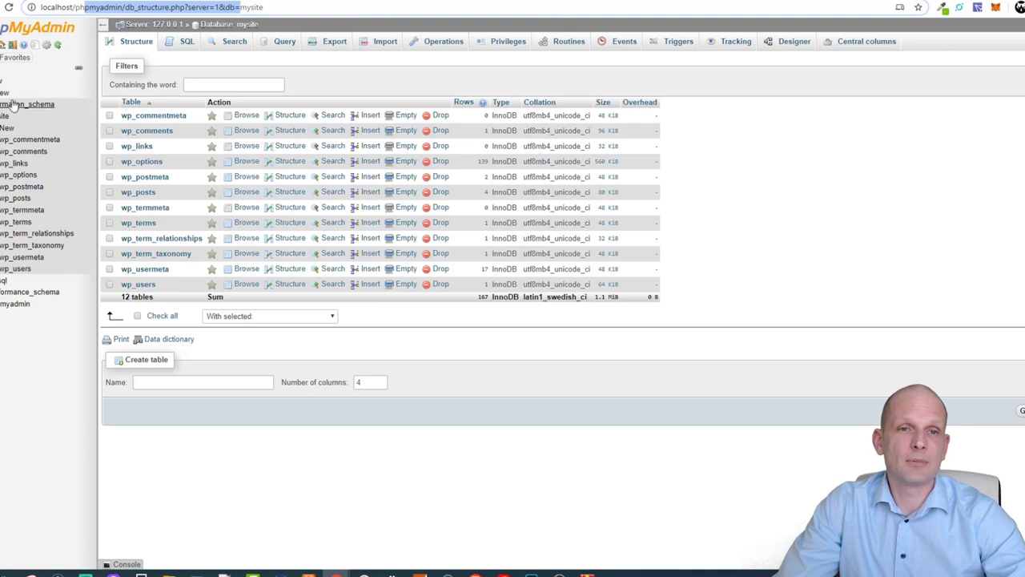
click(4, 125)
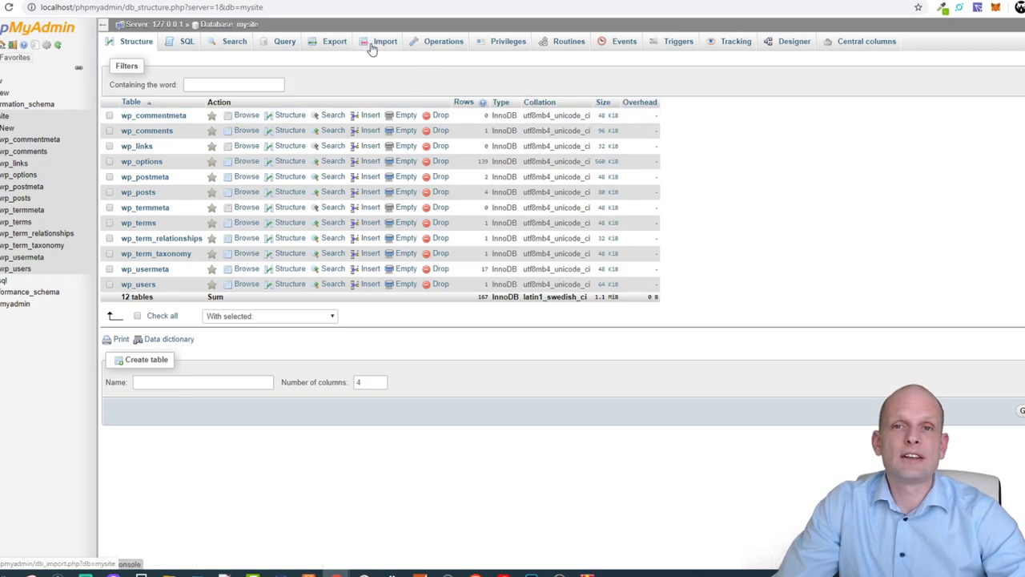
click(329, 46)
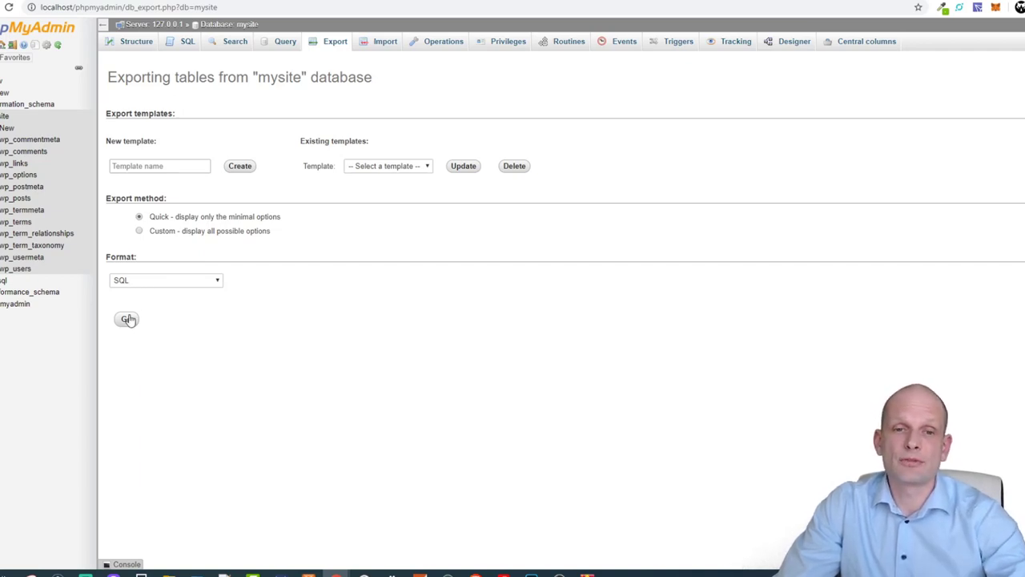
click(557, 3)
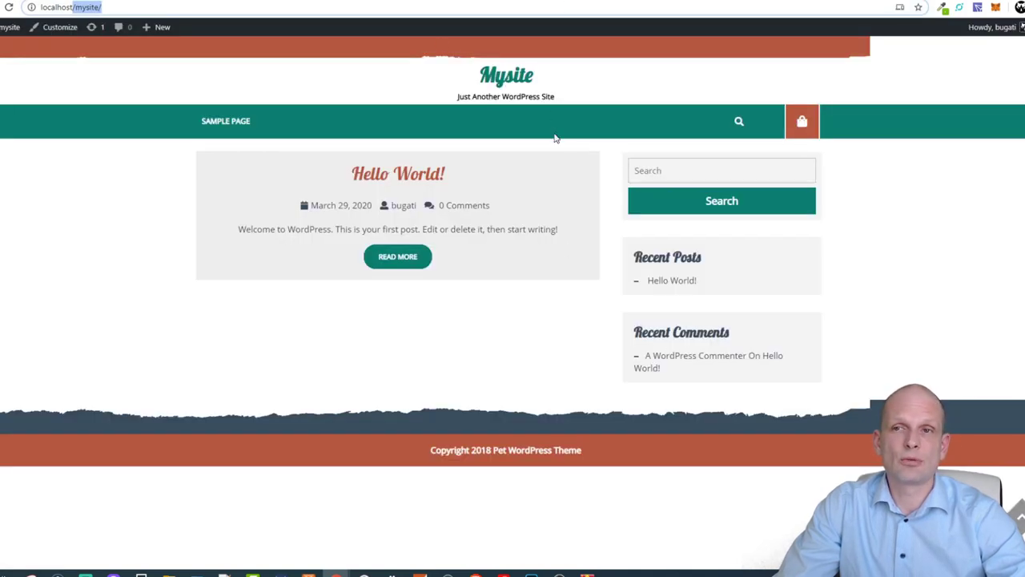
click(609, 3)
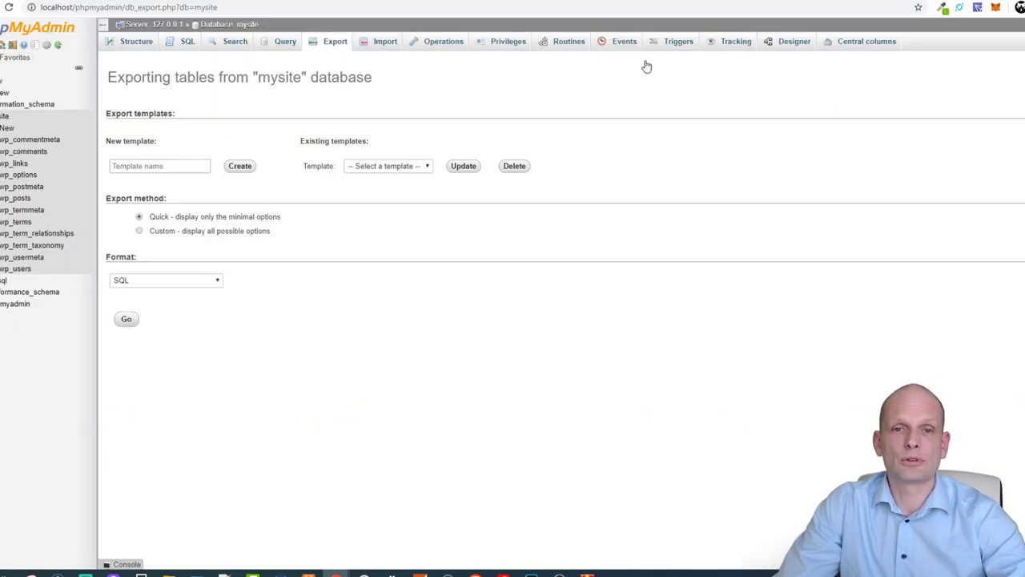
click(126, 319)
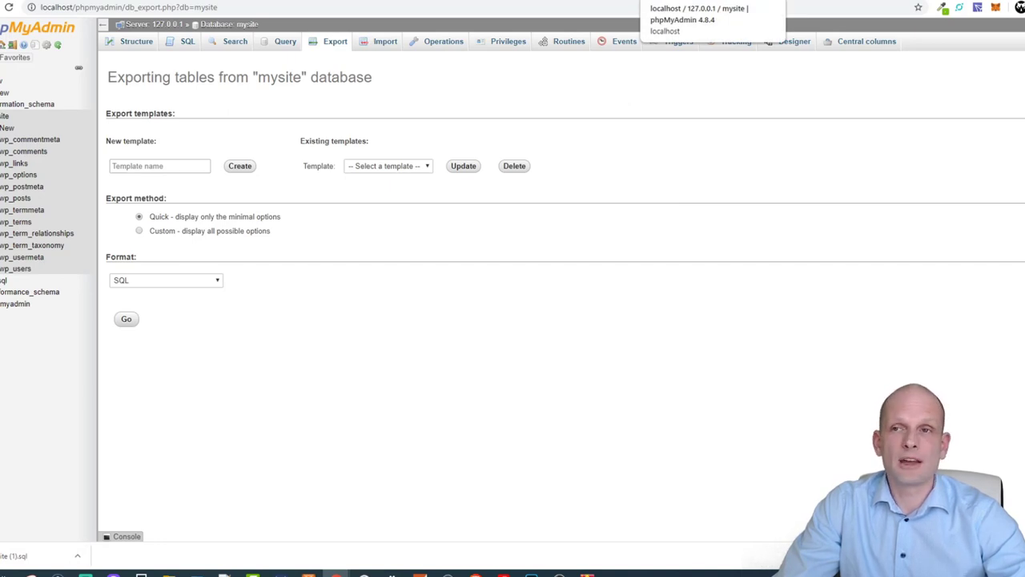
key(ctrl+Tab)
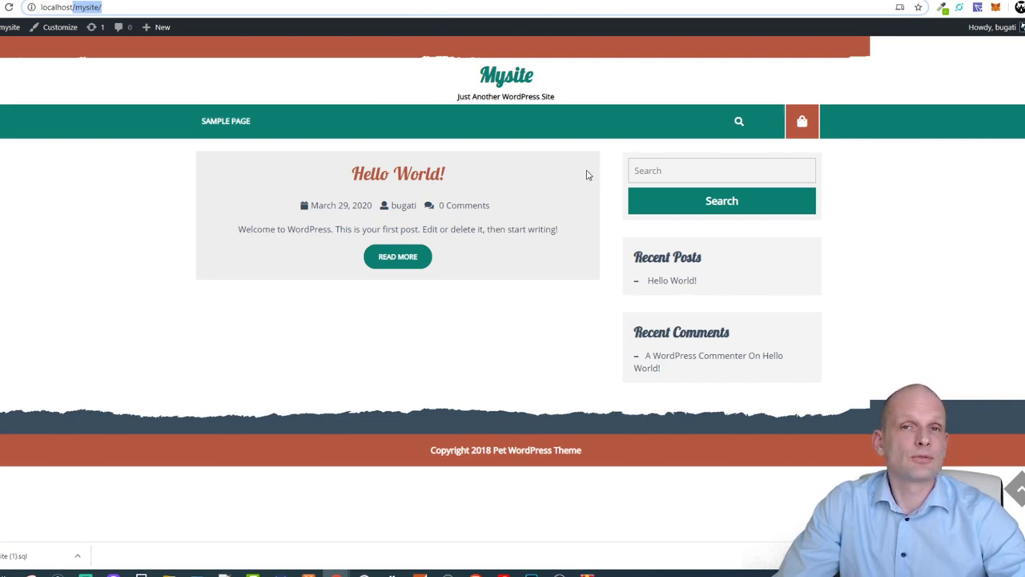
Zip the mysite folder in C:\xampp\htdocs with Send to > Compressed (zipped) folder
click(168, 574)
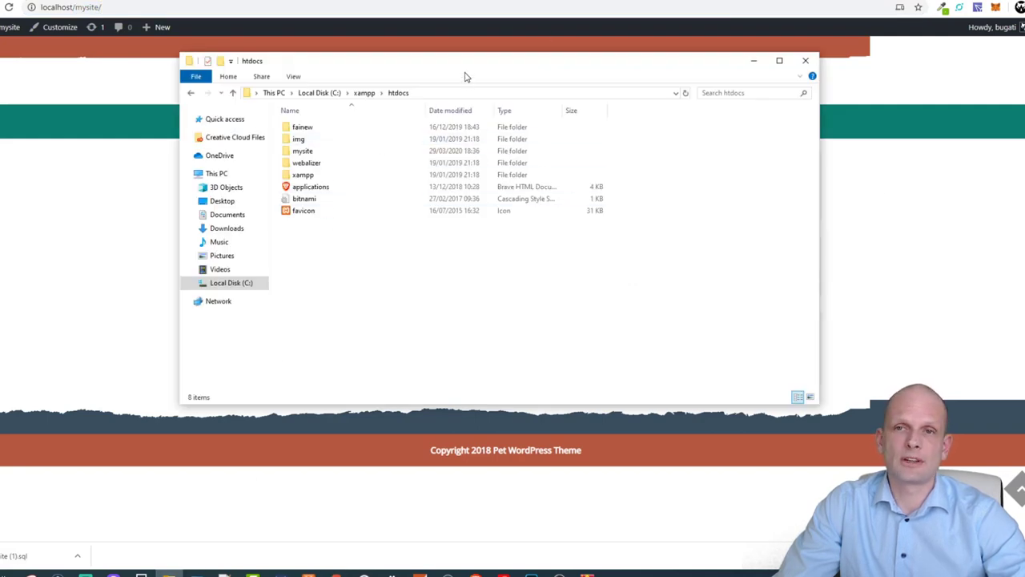
click(228, 283)
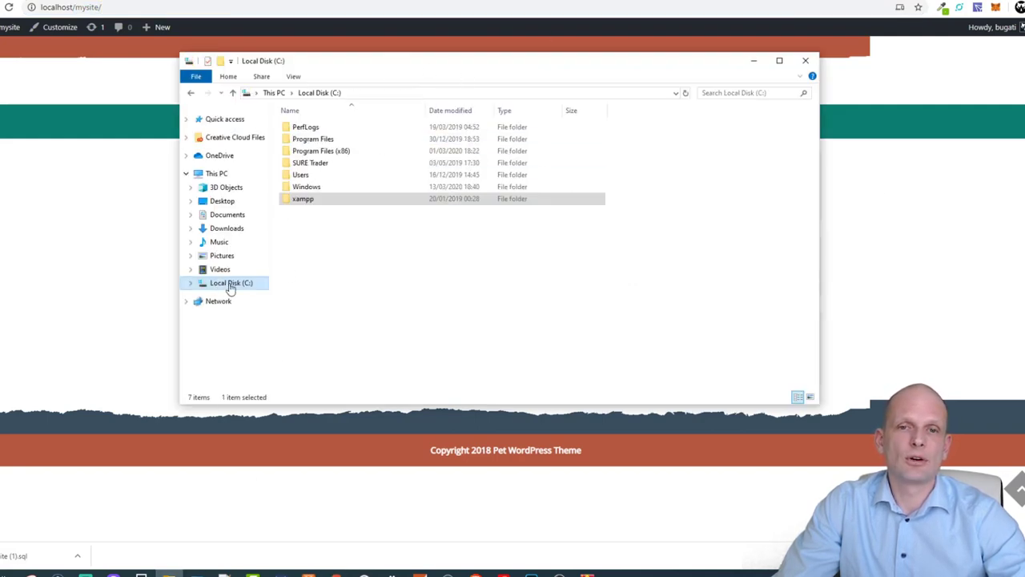
double_click(302, 200)
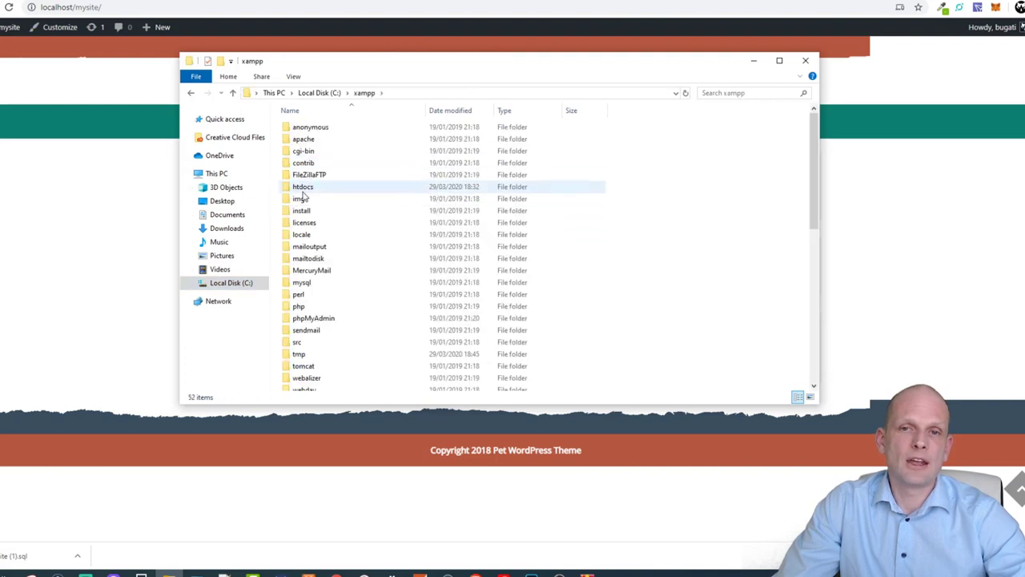
double_click(312, 187)
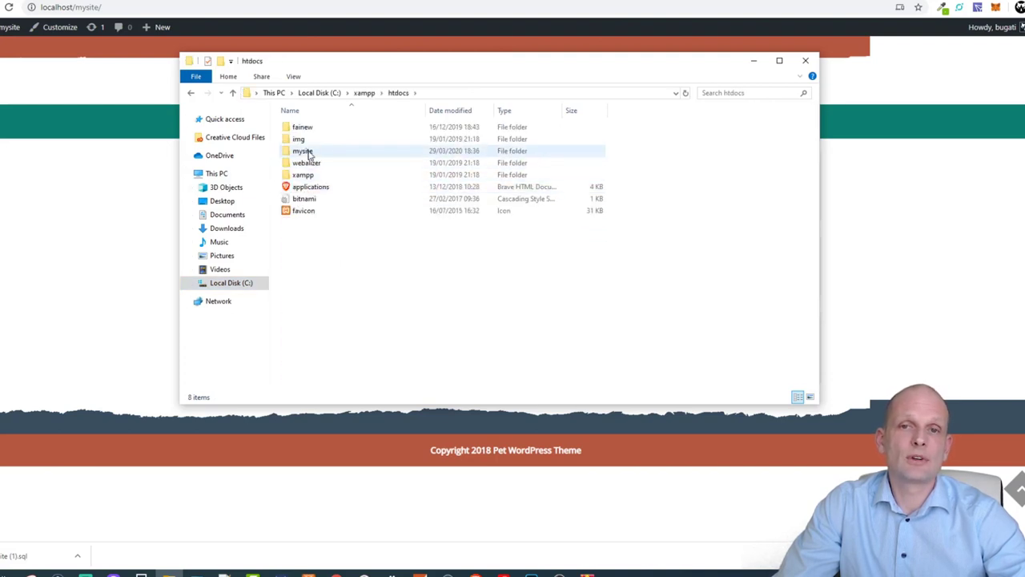
click(309, 153)
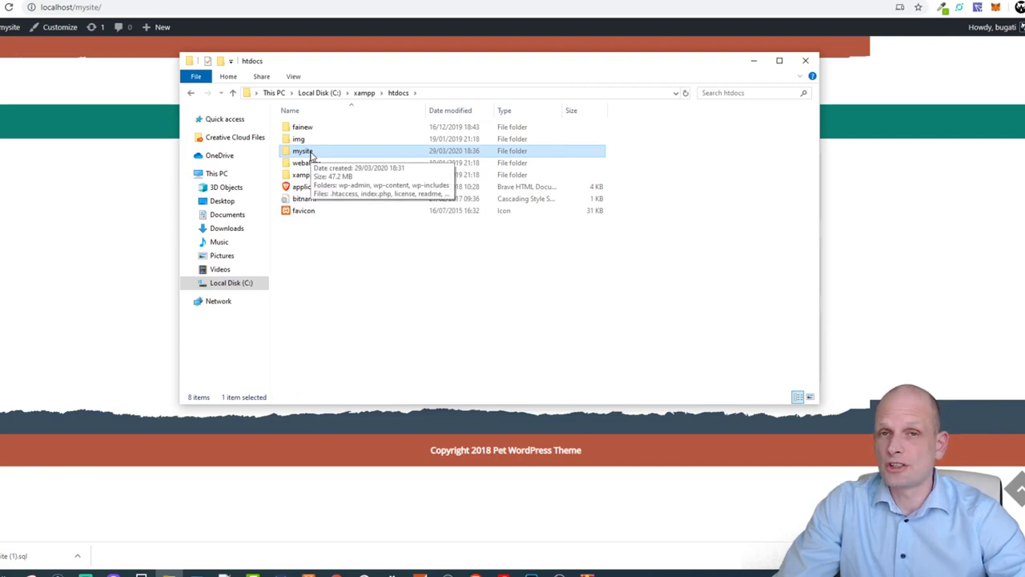
right_click(310, 153)
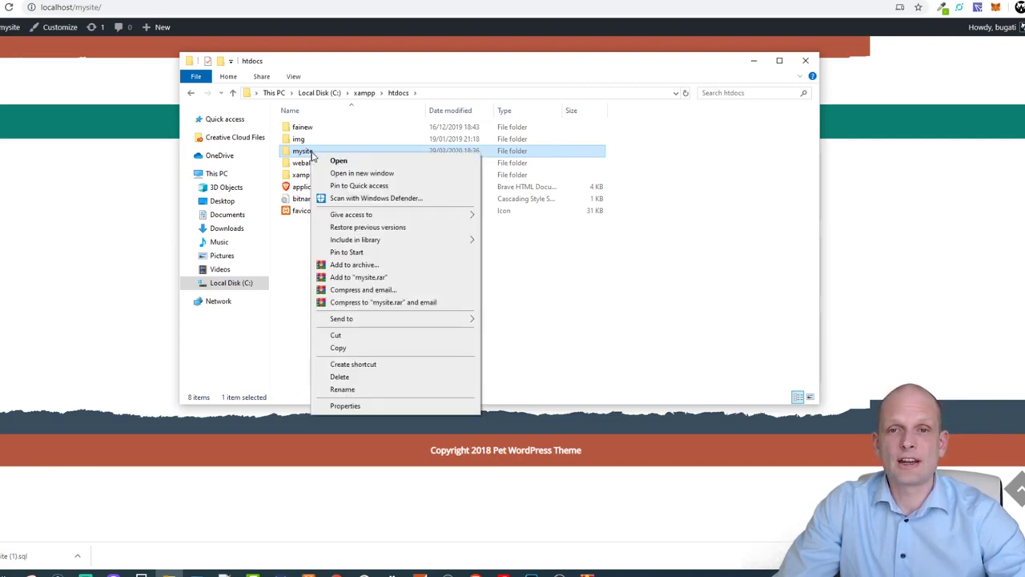
mouse_move(371, 244)
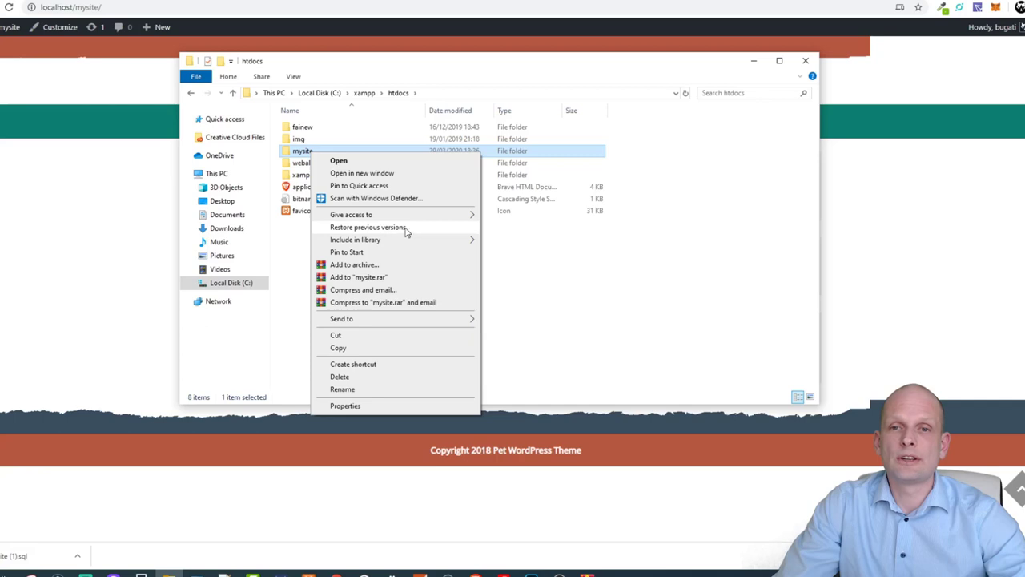
mouse_move(454, 323)
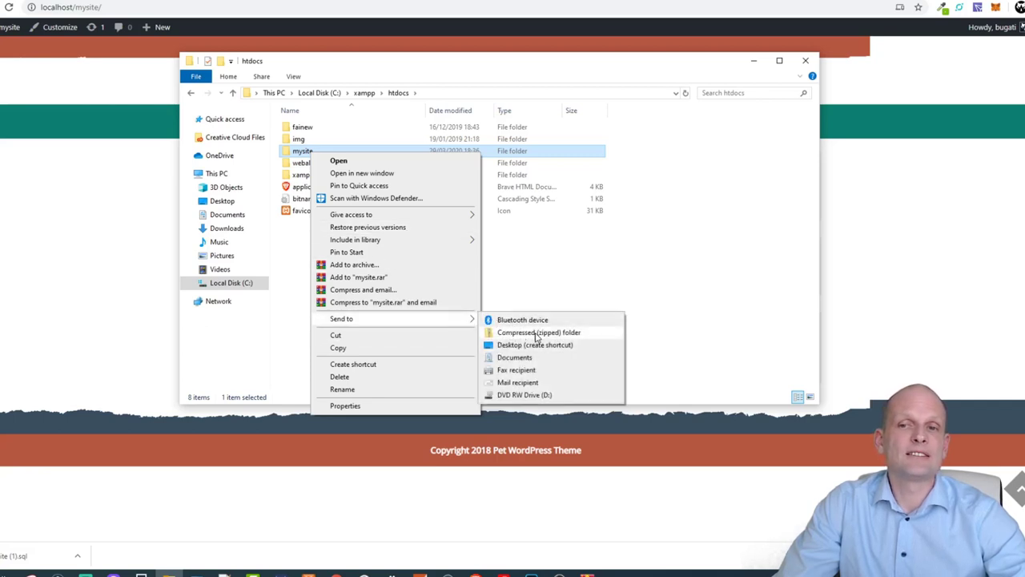
click(534, 333)
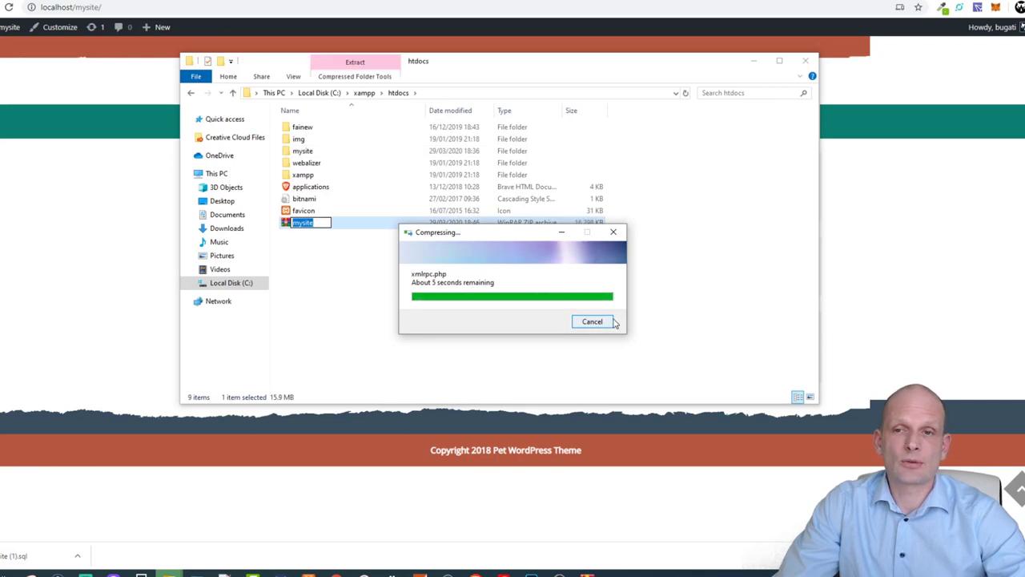
Go back to the HostGator cPanel tab and launch phpMyAdmin from Databases
click(109, 222)
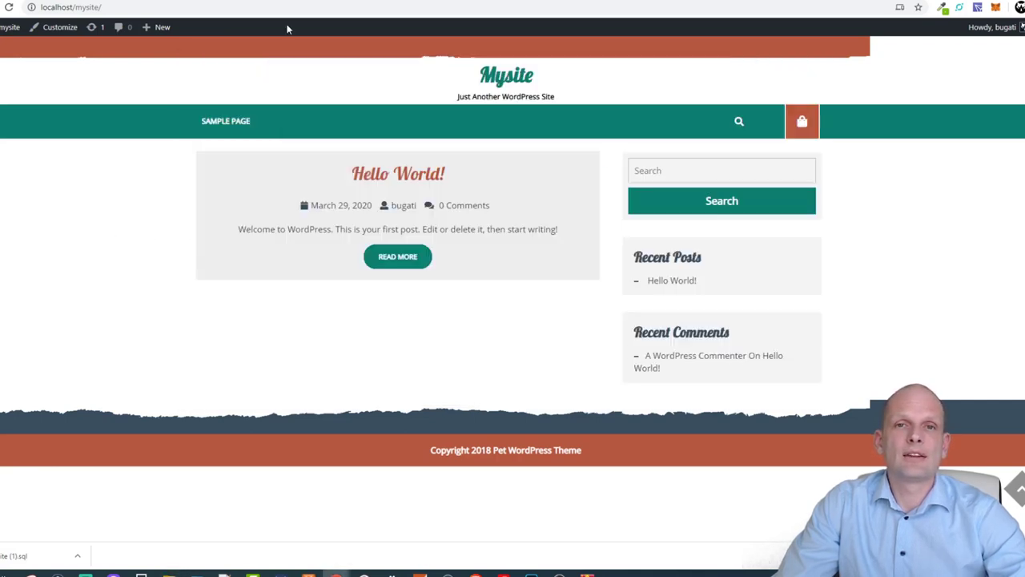
click(160, 2)
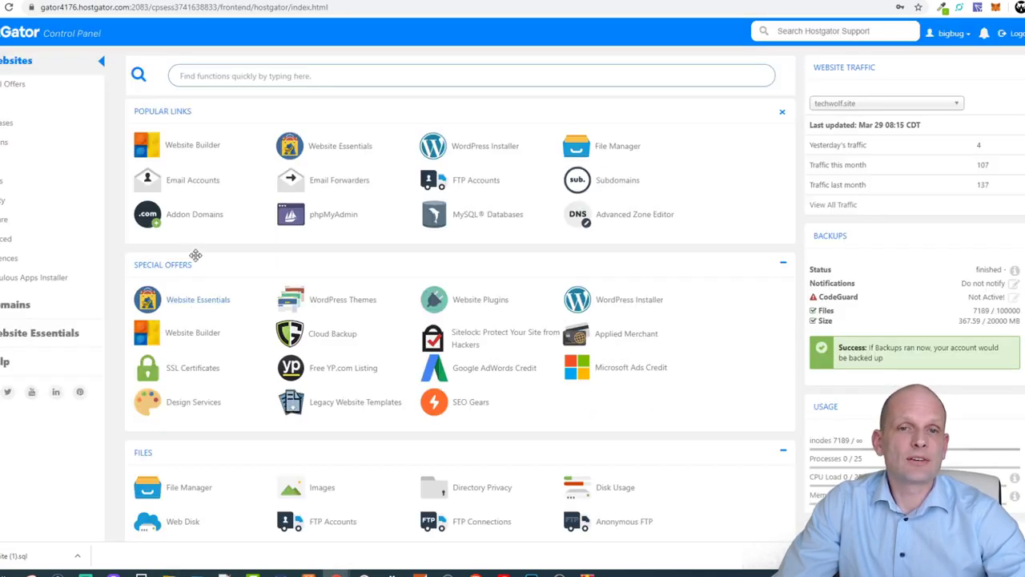
scroll(201, 222, down, 4)
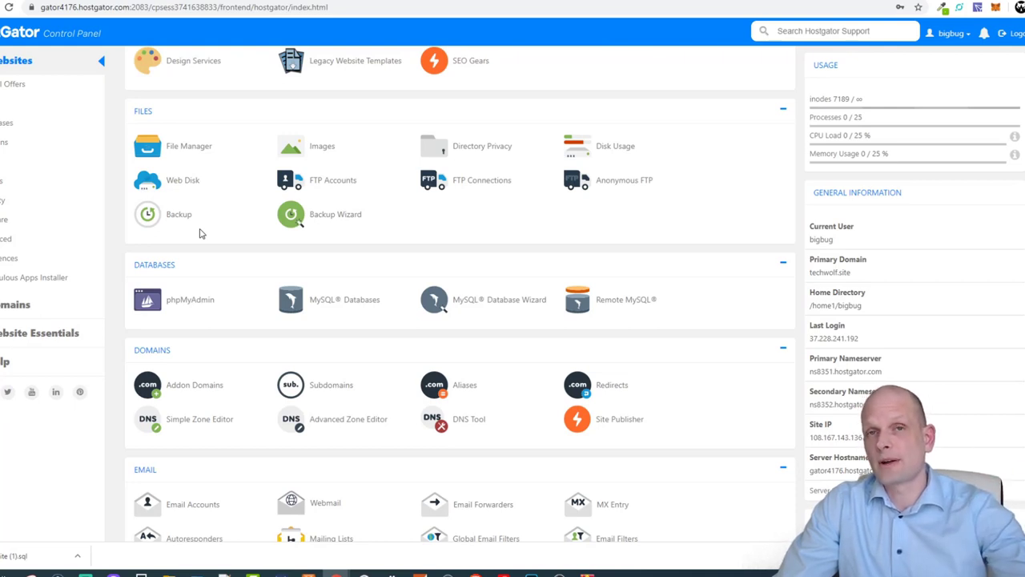
click(189, 301)
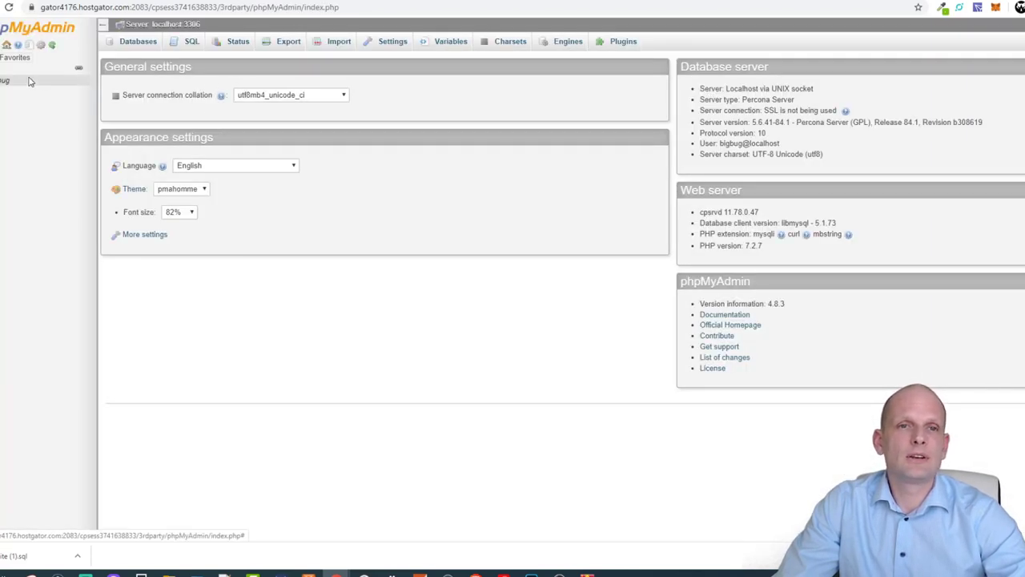
Open the host's prefixed mysite database and confirm it has no tables yet
click(137, 42)
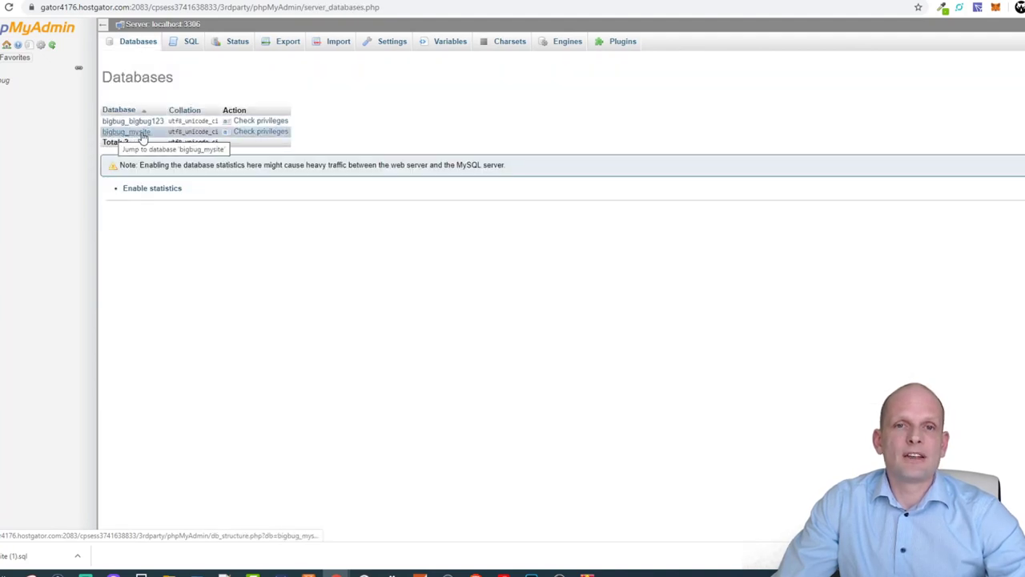
click(138, 132)
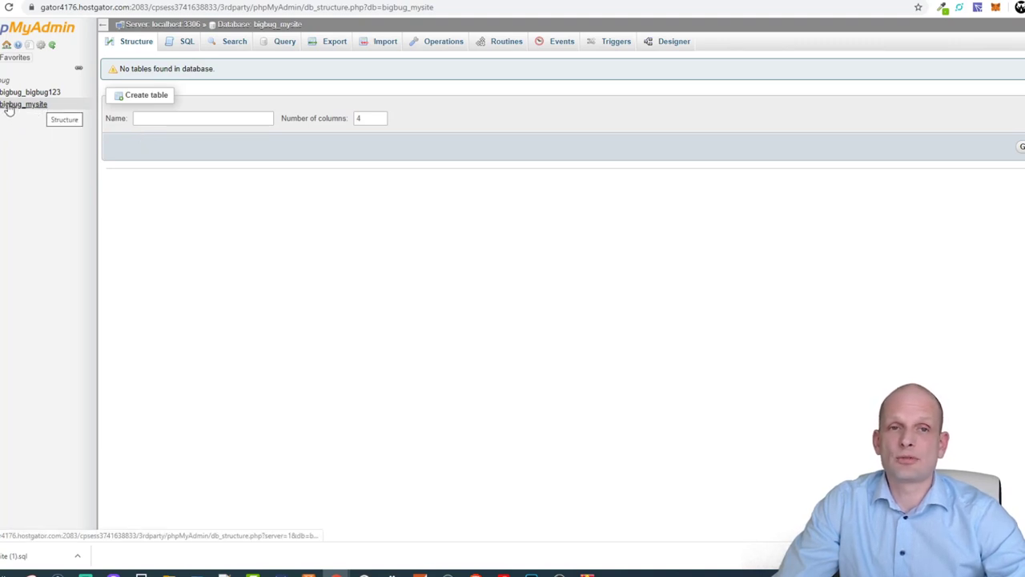
click(23, 106)
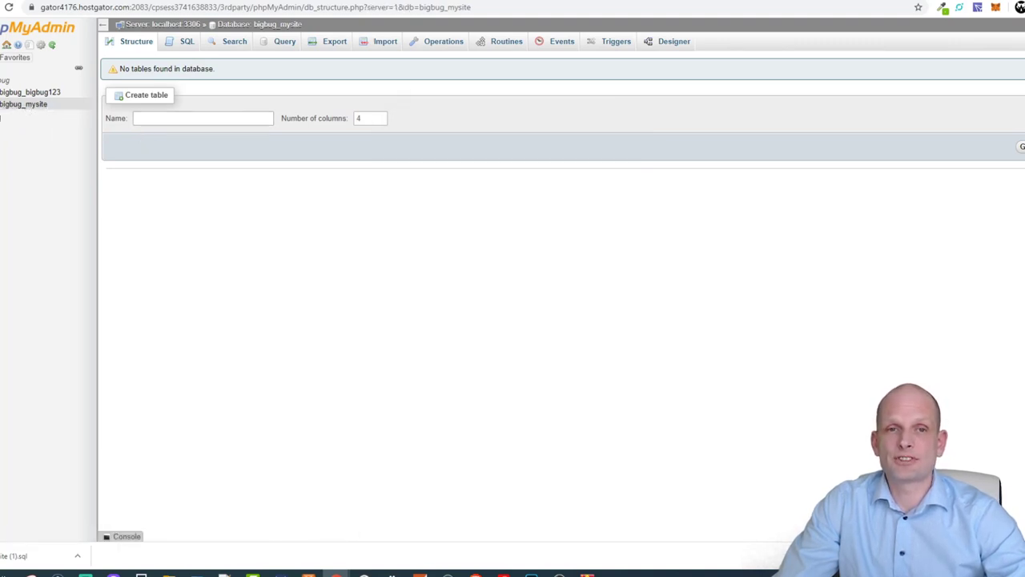
click(17, 105)
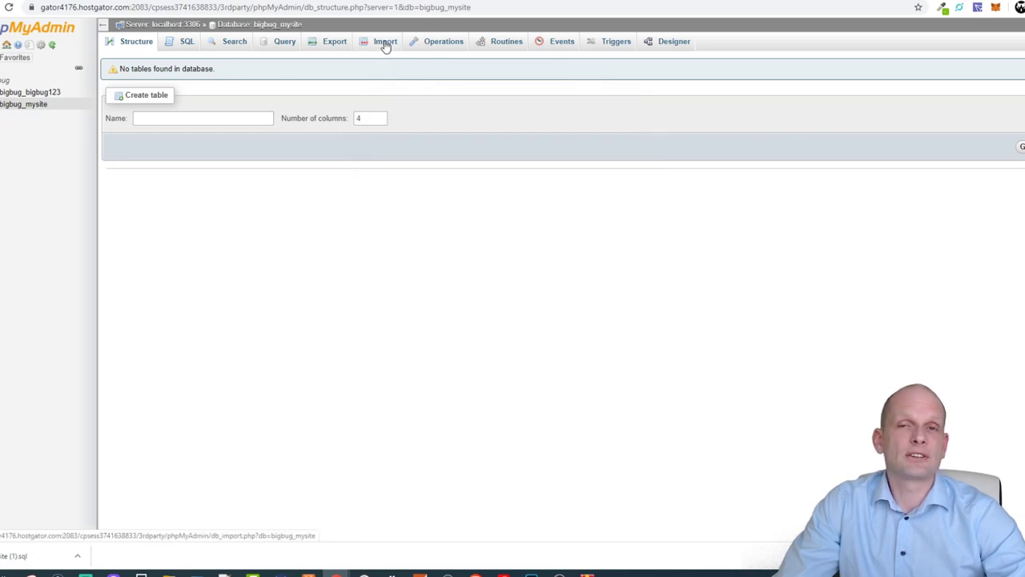
Import the mysite (1).sql dump into the bigbug_mysite database
click(385, 45)
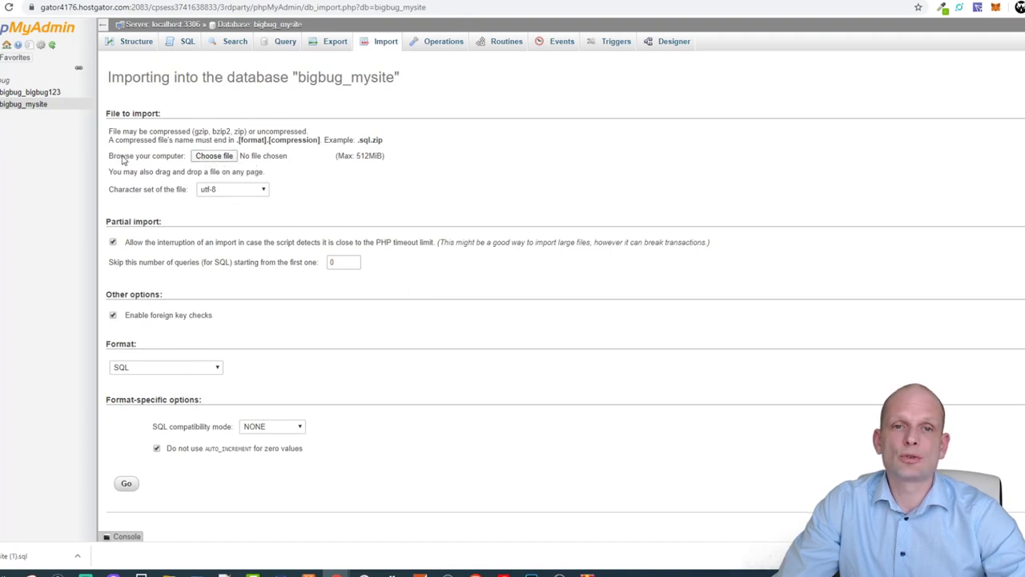
drag(113, 157, 187, 155)
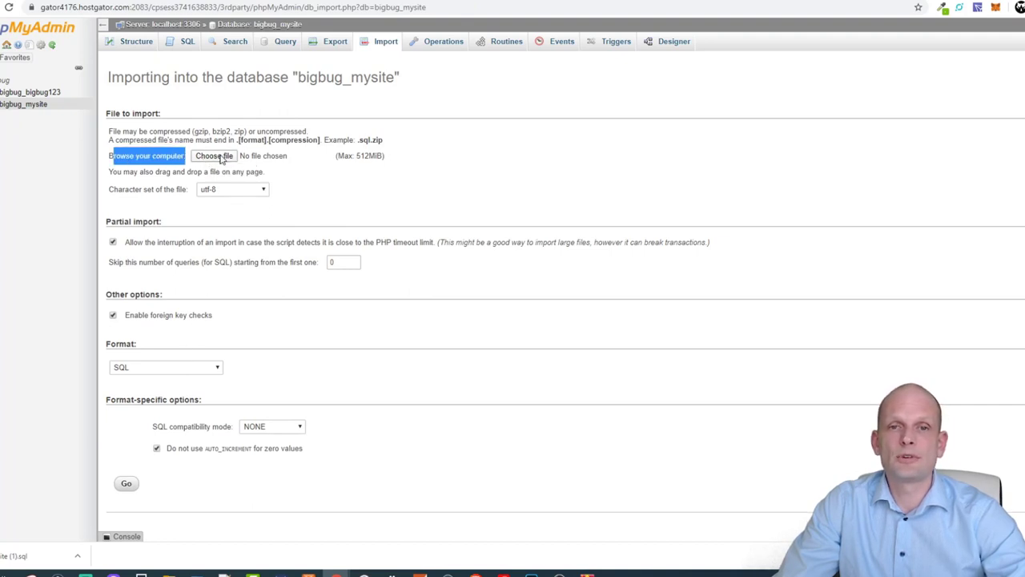
click(221, 158)
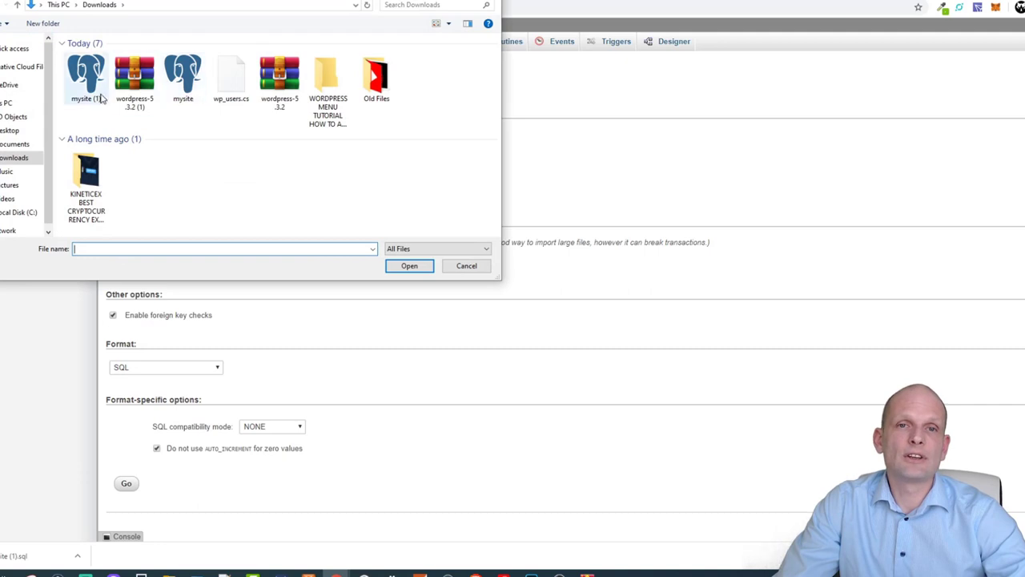
click(91, 83)
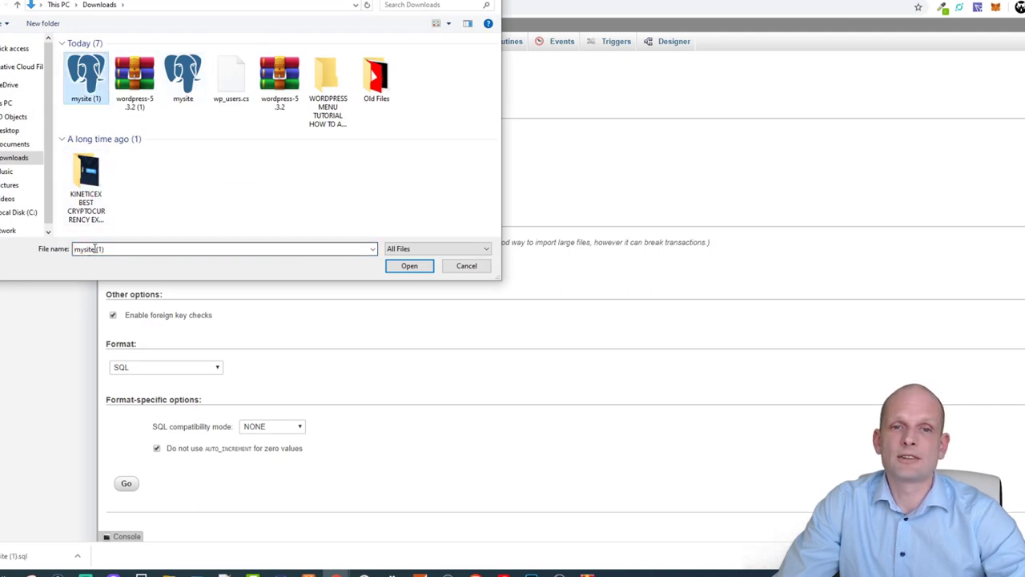
click(101, 100)
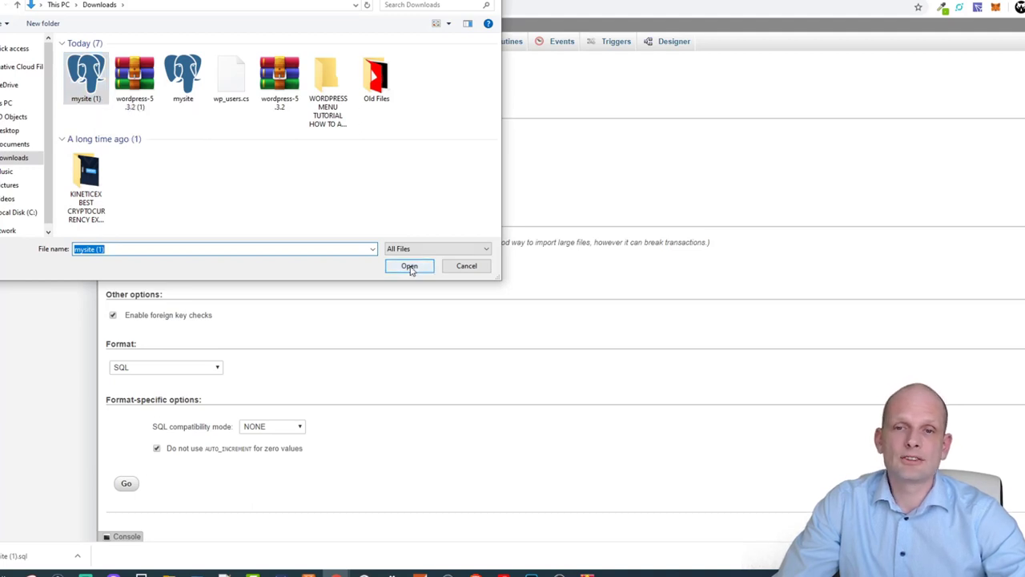
click(410, 266)
click(127, 484)
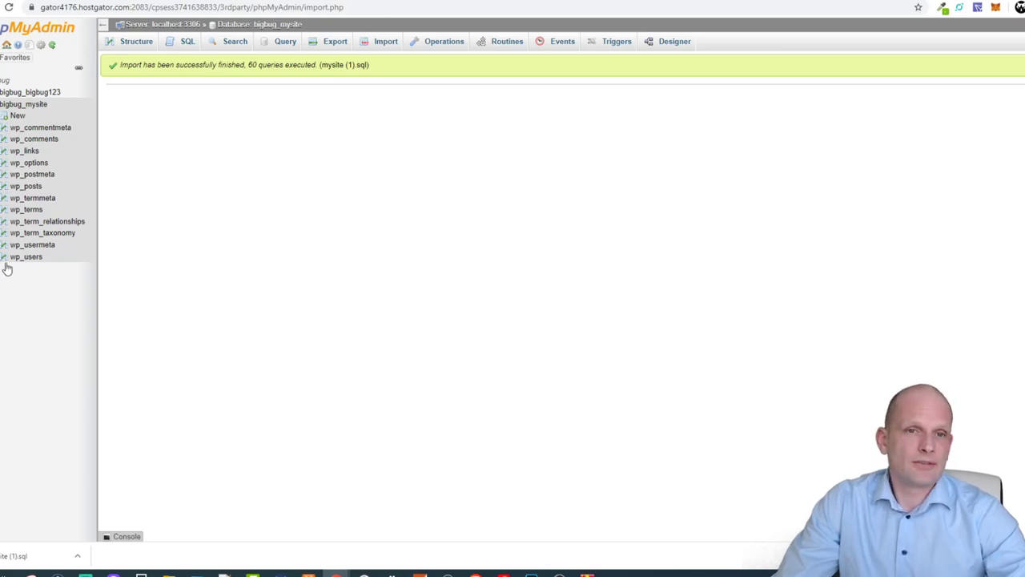
Browse the imported wp_users table and check the admin user's login name
click(5, 107)
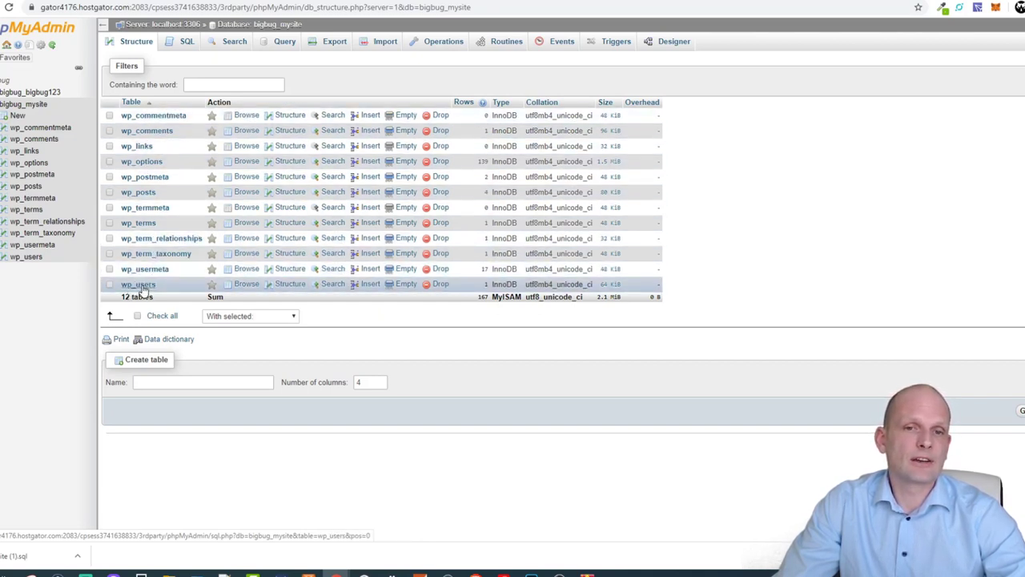
click(140, 286)
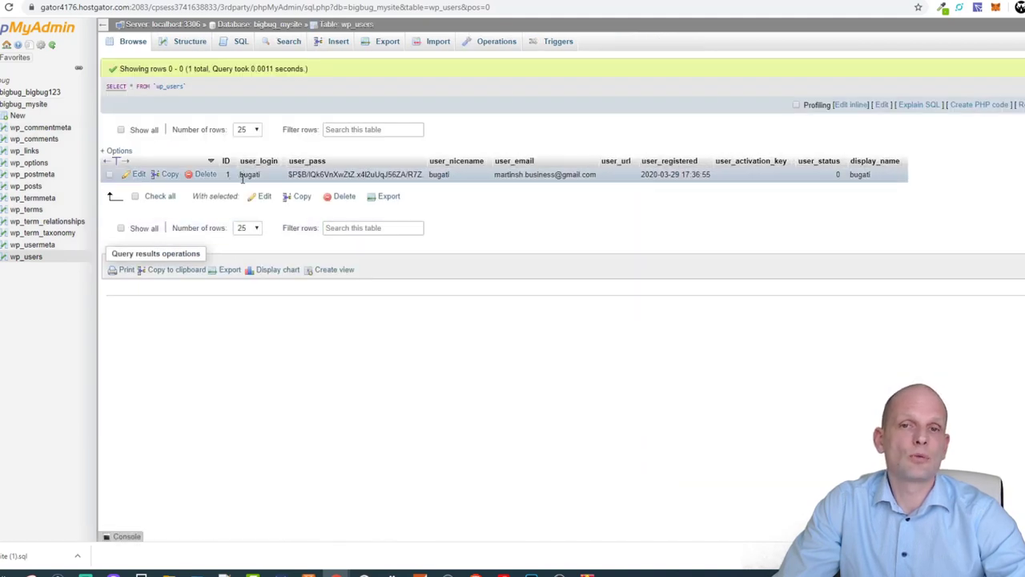
drag(241, 178, 260, 177)
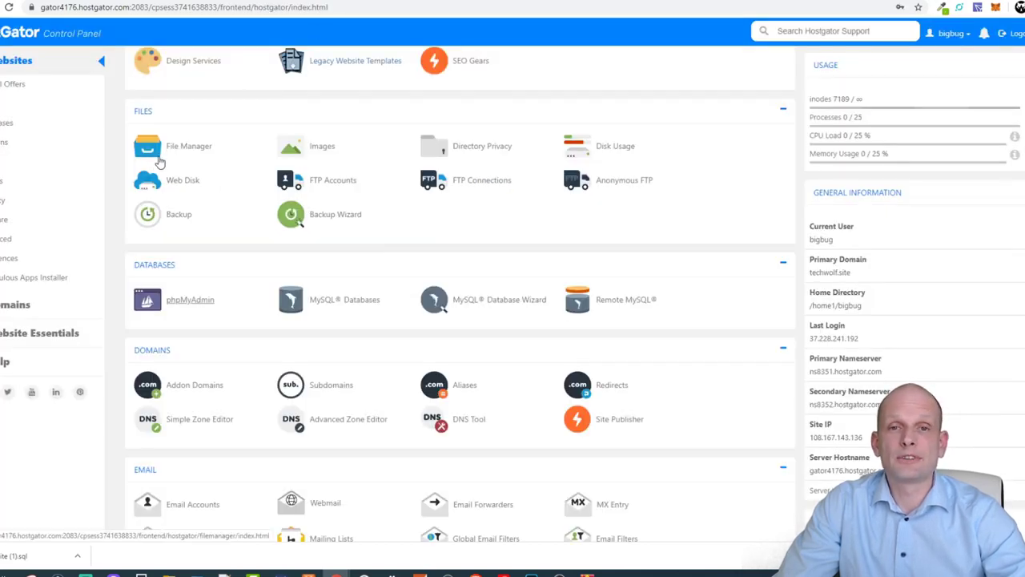
Open File Manager from the Files section and expand public_html in the folder tree
scroll(141, 192, up, 5)
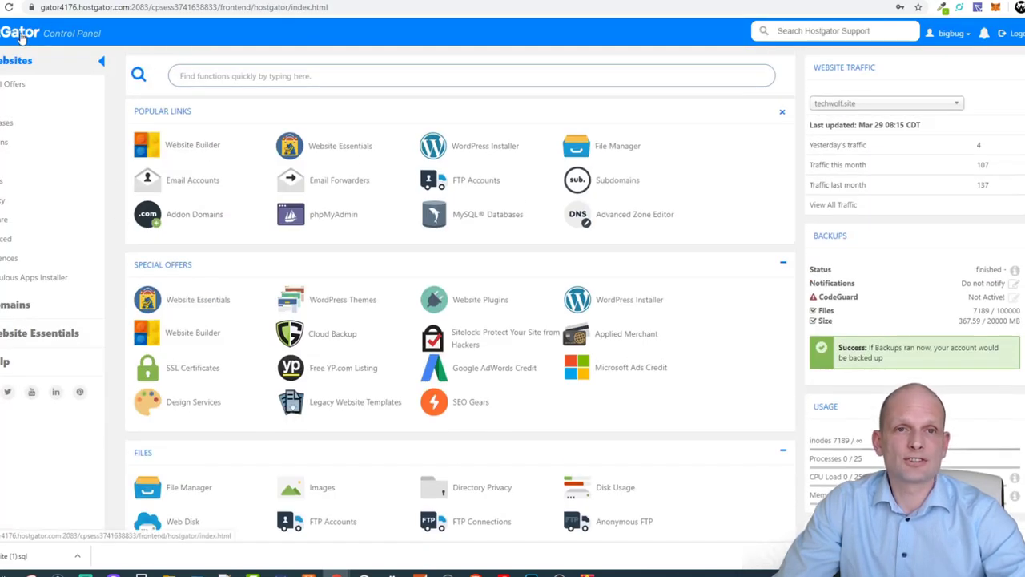
scroll(156, 211, down, 2)
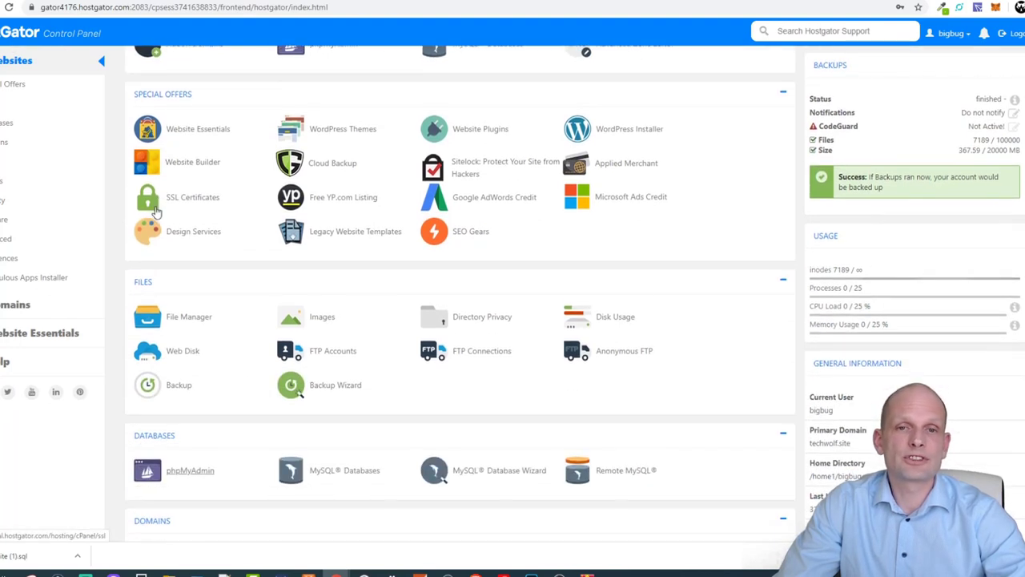
scroll(144, 207, down, 1)
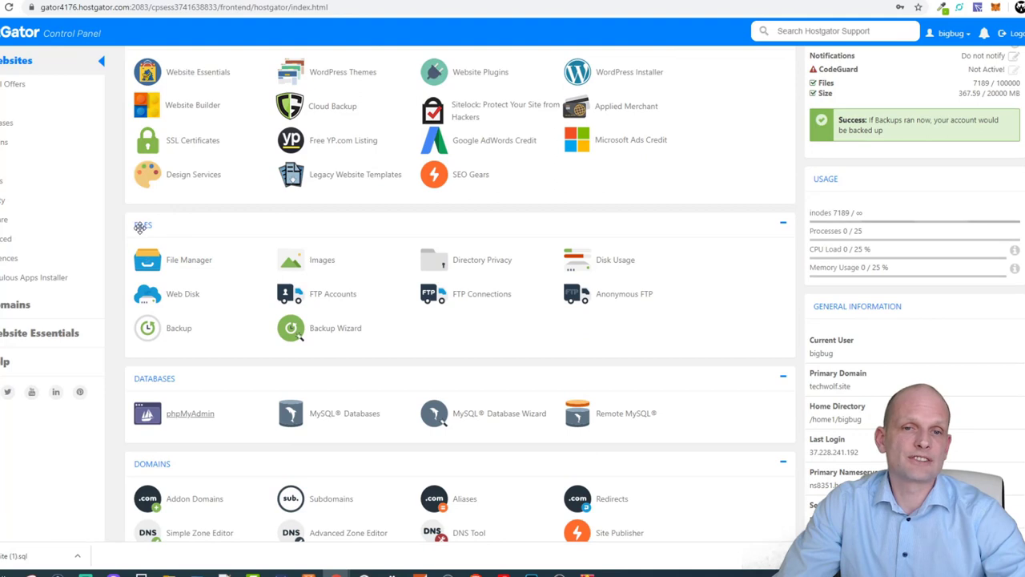
scroll(140, 227, down, 2)
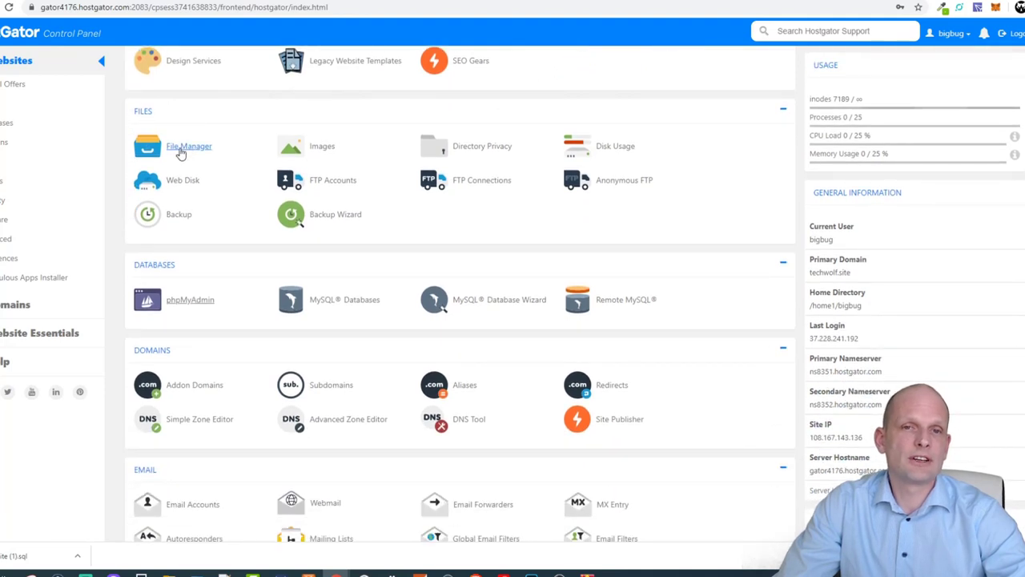
click(187, 152)
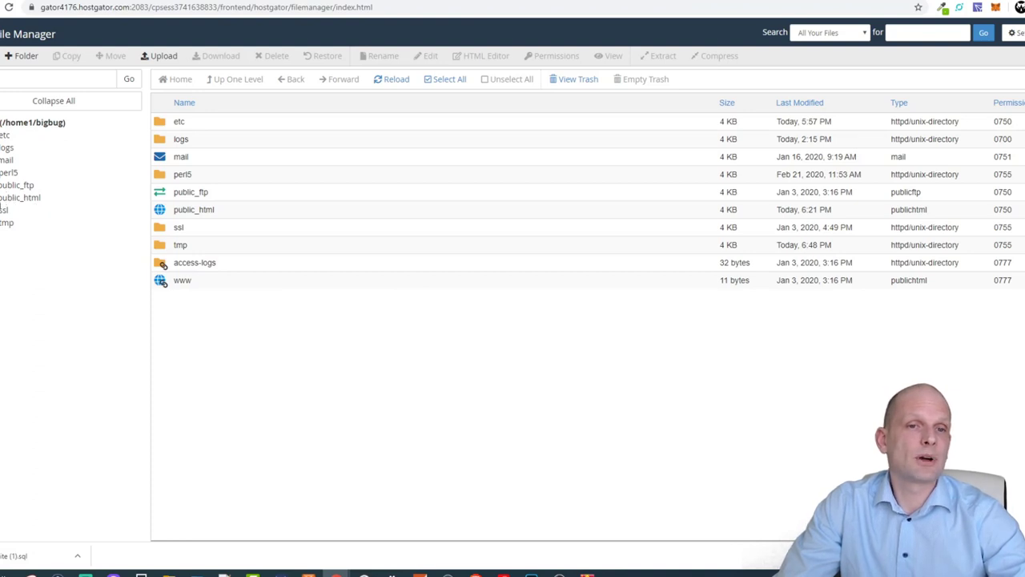
click(18, 201)
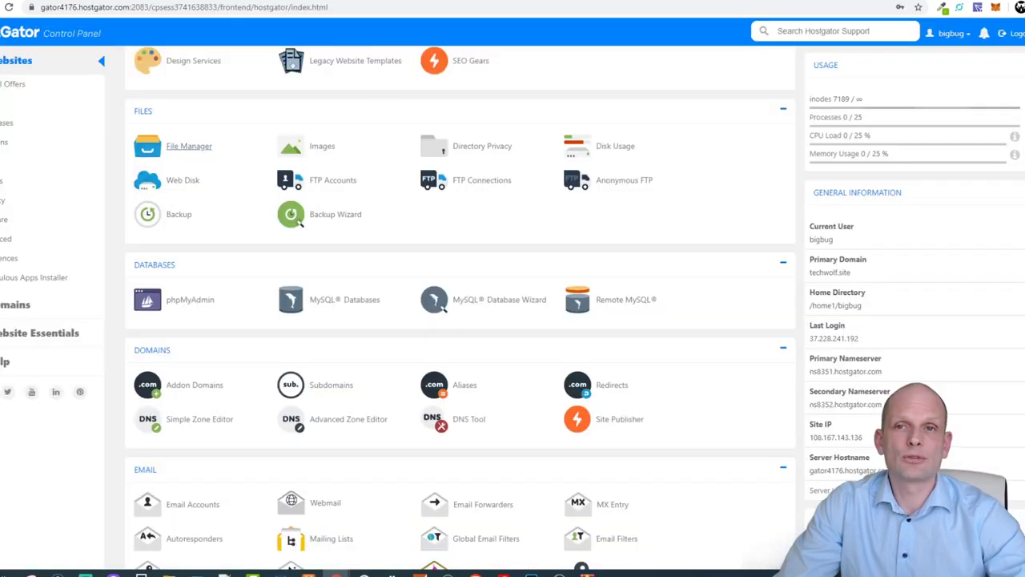
Try creating a 'here' folder in public_html (already exists), then select everything else
click(189, 146)
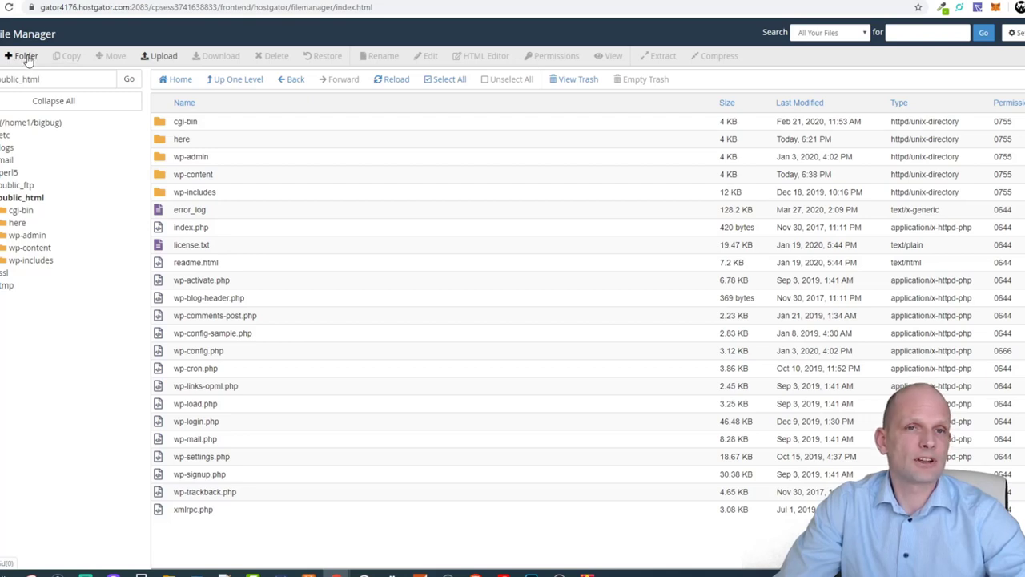
click(22, 65)
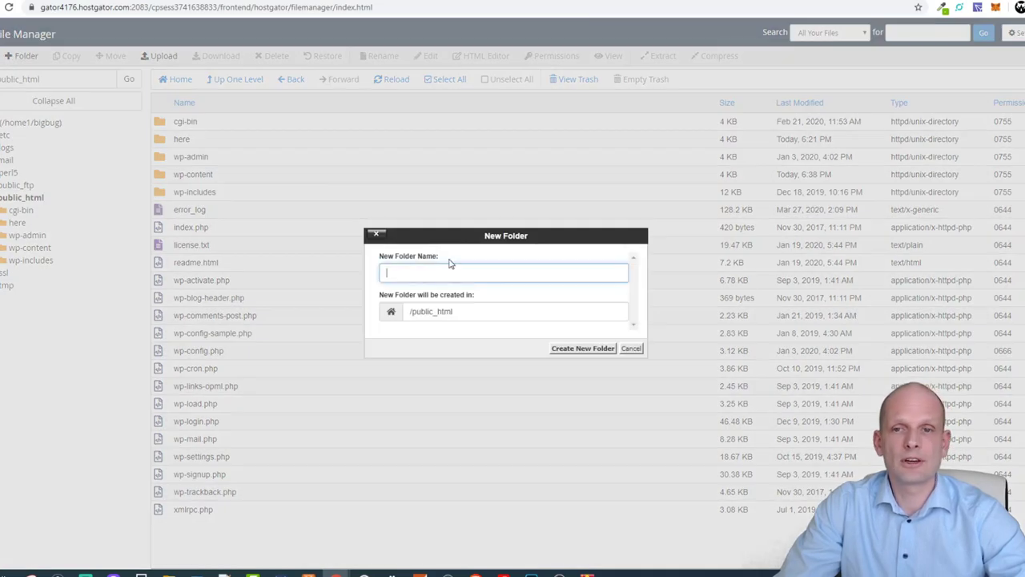
click(448, 277)
text(here)
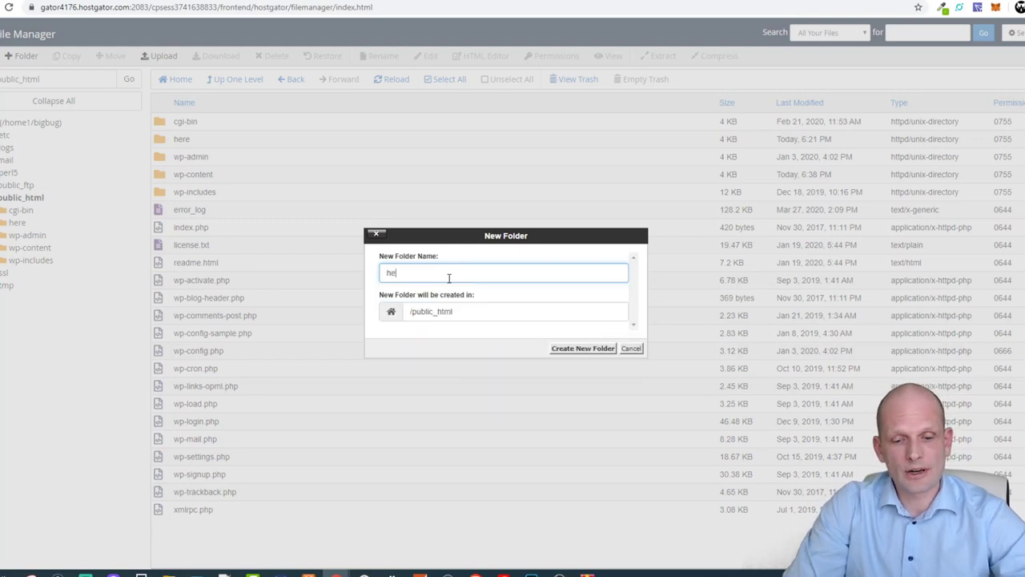
click(584, 348)
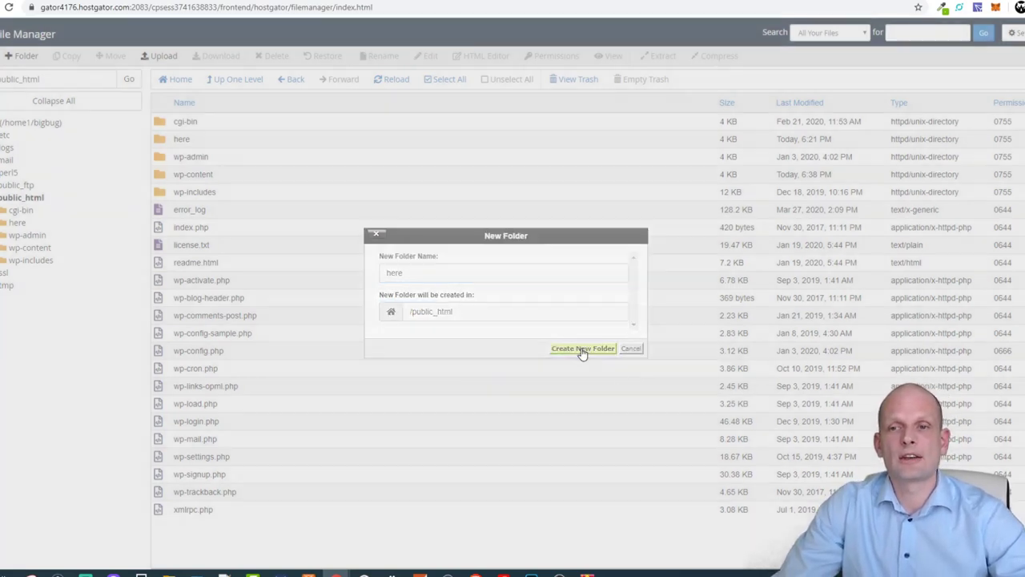
click(605, 83)
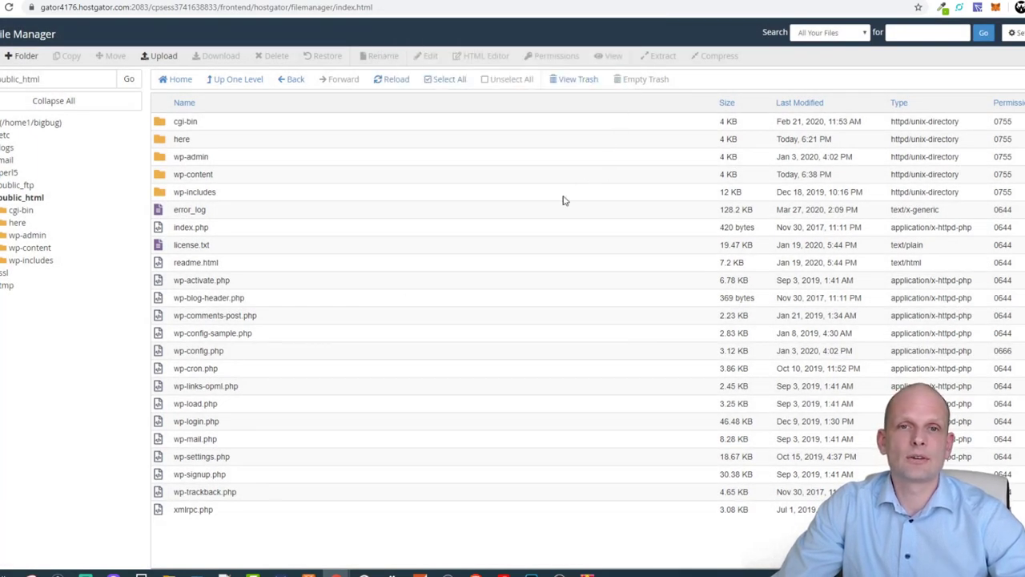
click(159, 139)
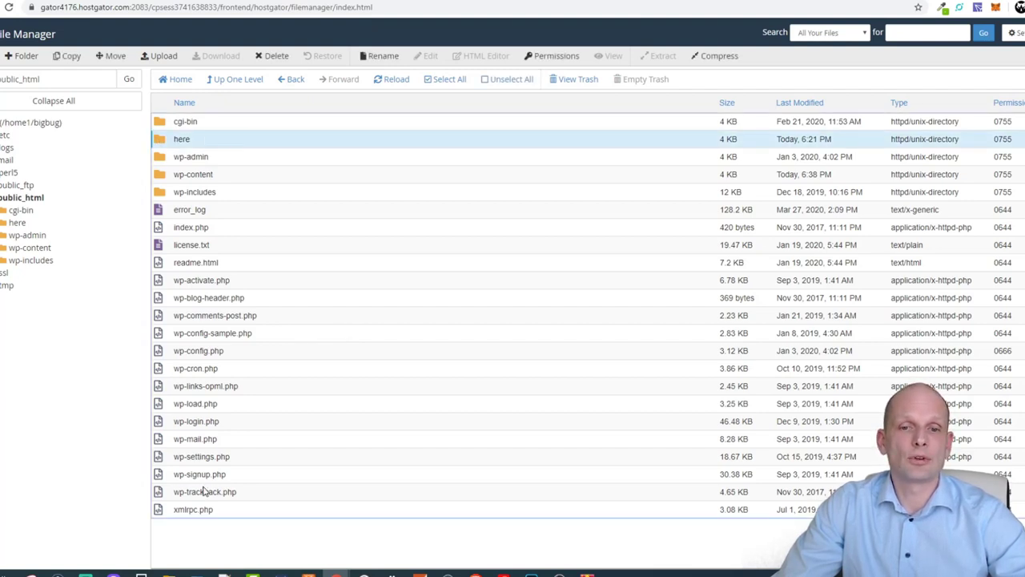
drag(235, 511, 231, 140)
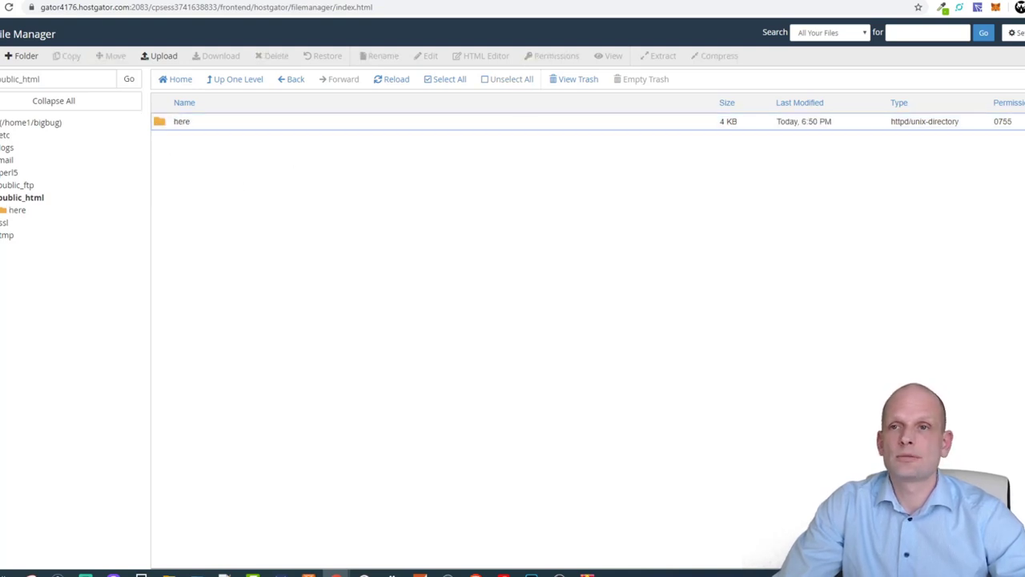
key(ctrl+Tab)
click(9, 12)
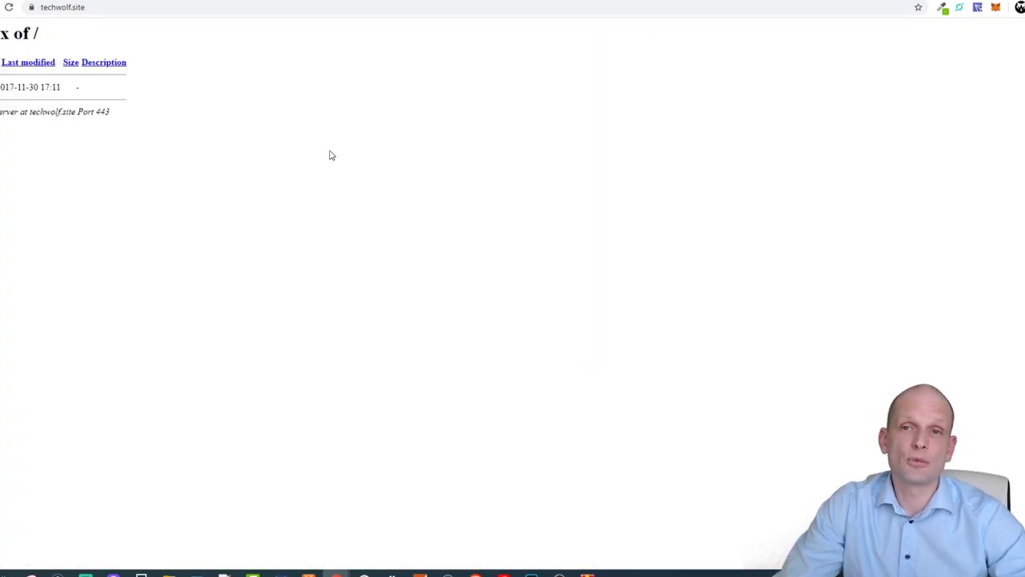
key(ctrl+Tab)
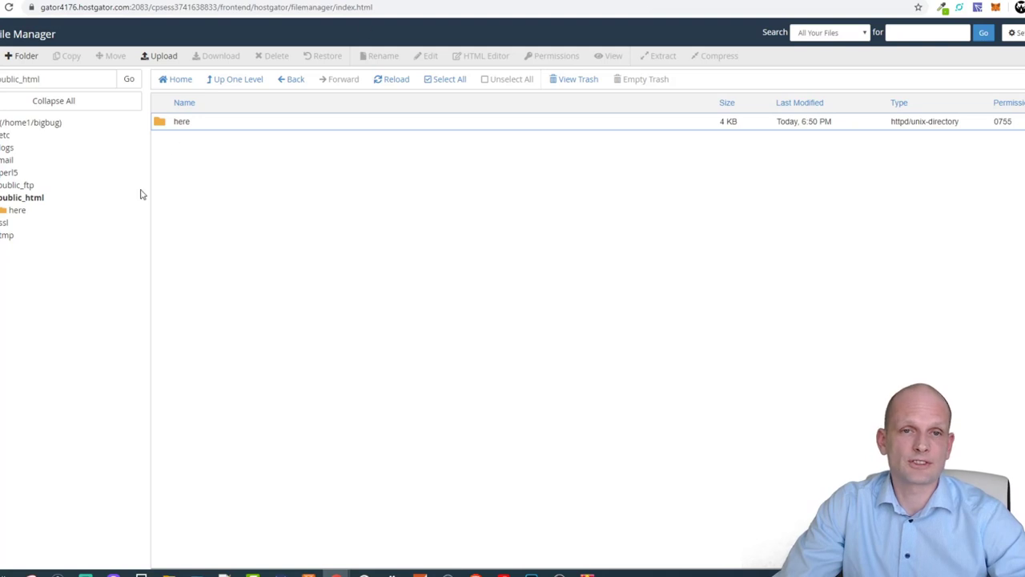
click(12, 199)
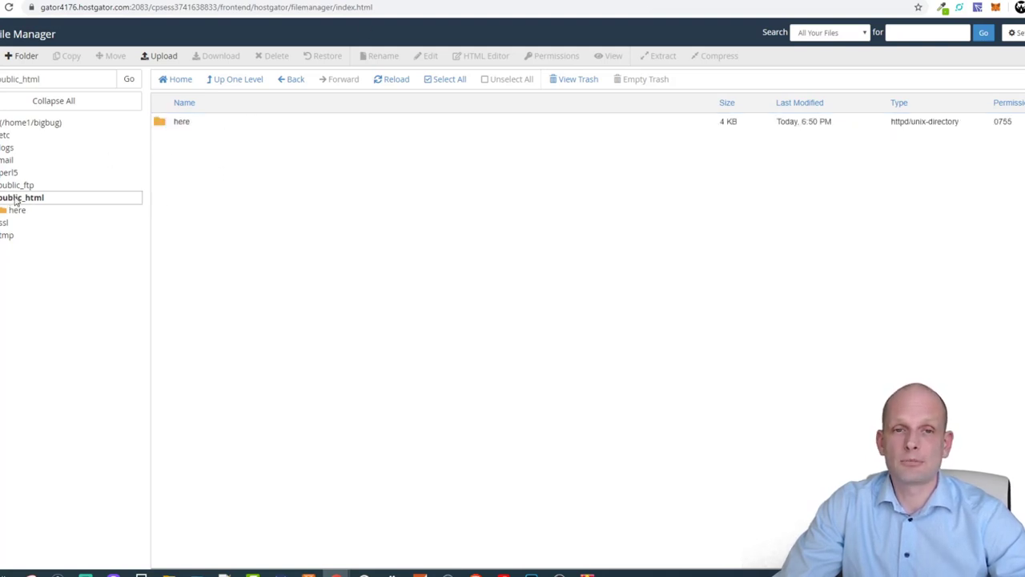
click(16, 201)
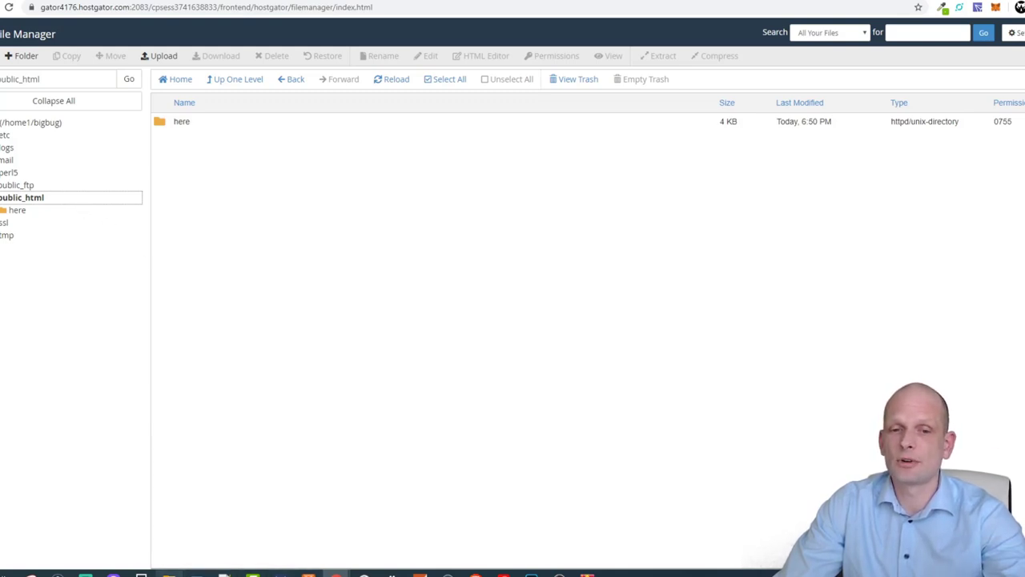
click(168, 574)
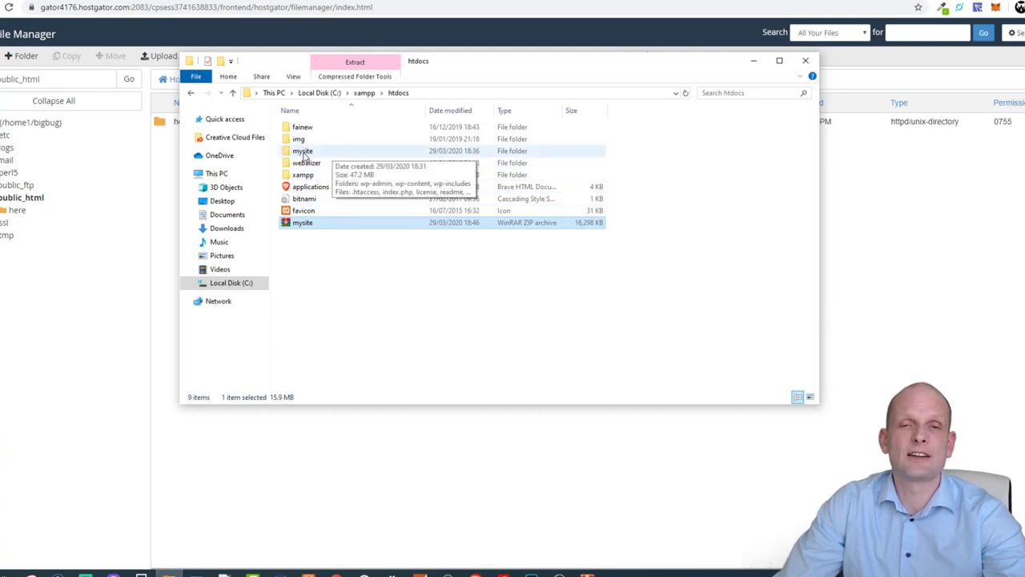
click(276, 464)
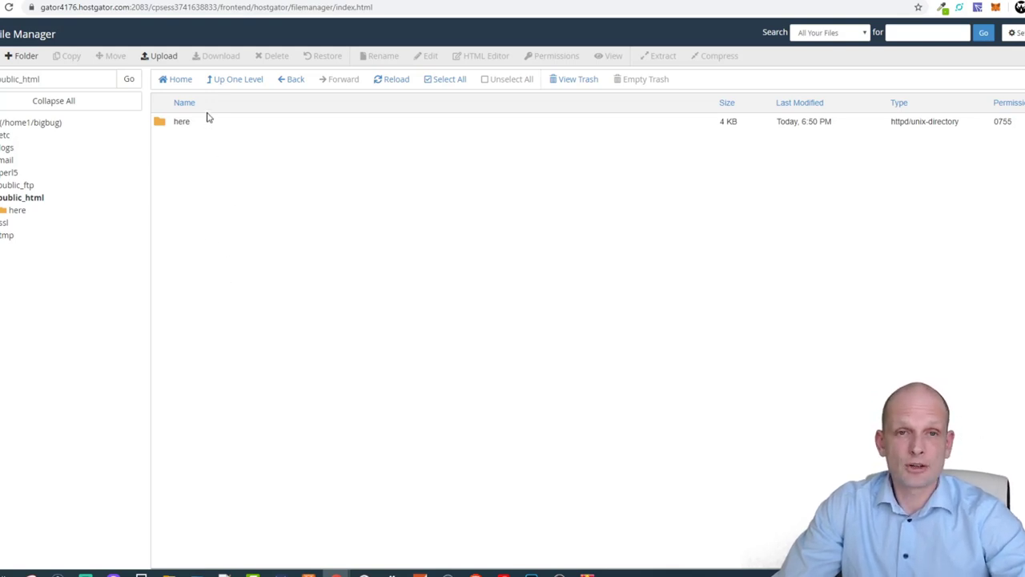
Upload mysite.zip from C:\xampp\htdocs to public_html and return to the file listing
click(159, 58)
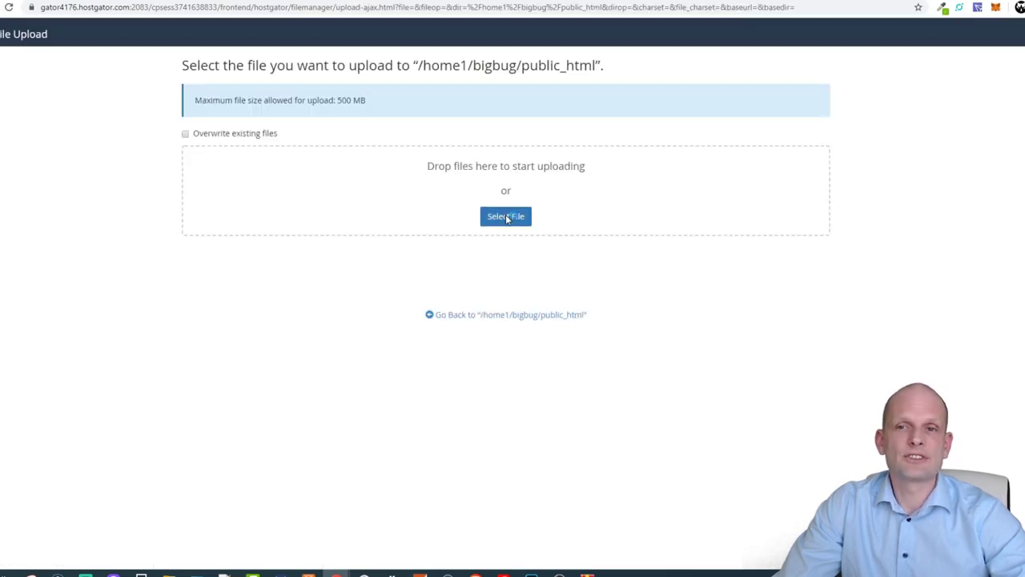
click(506, 217)
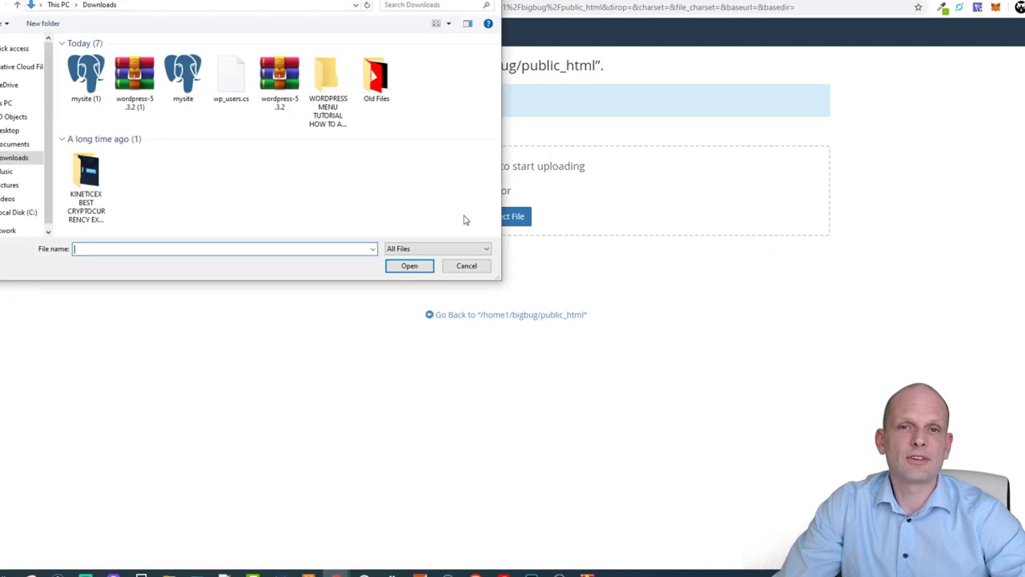
click(10, 212)
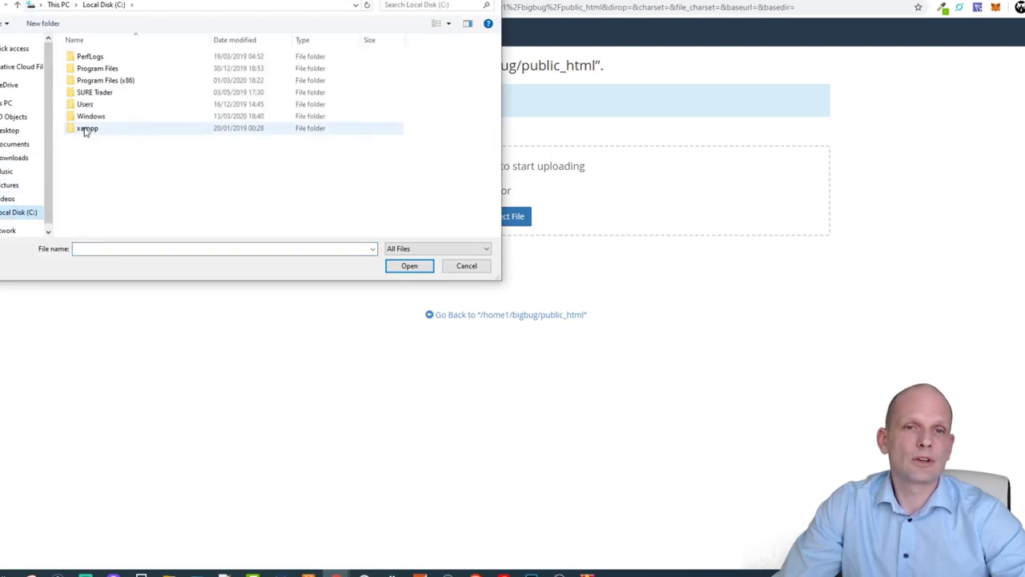
double_click(85, 130)
double_click(88, 117)
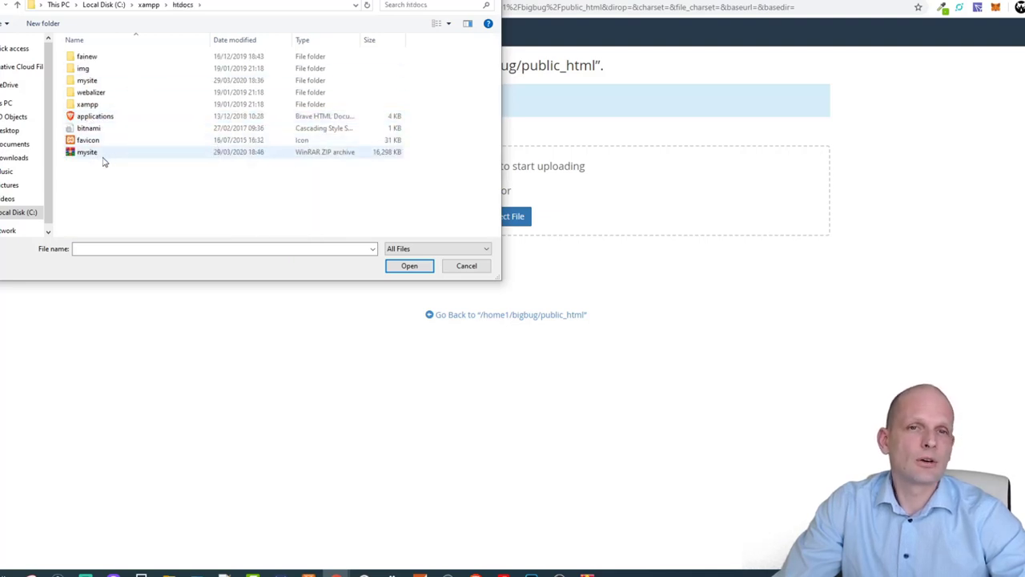
click(89, 155)
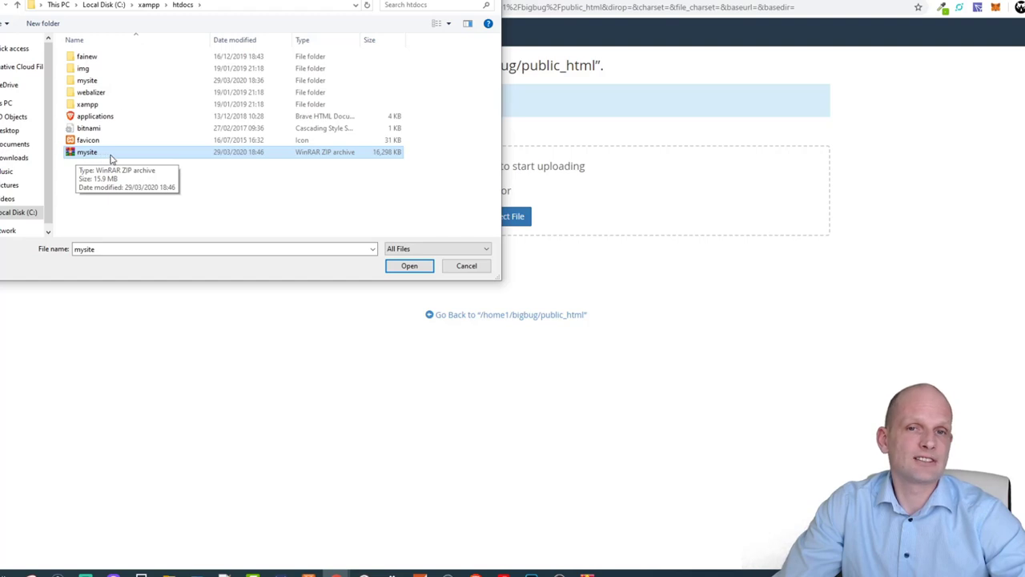
click(410, 266)
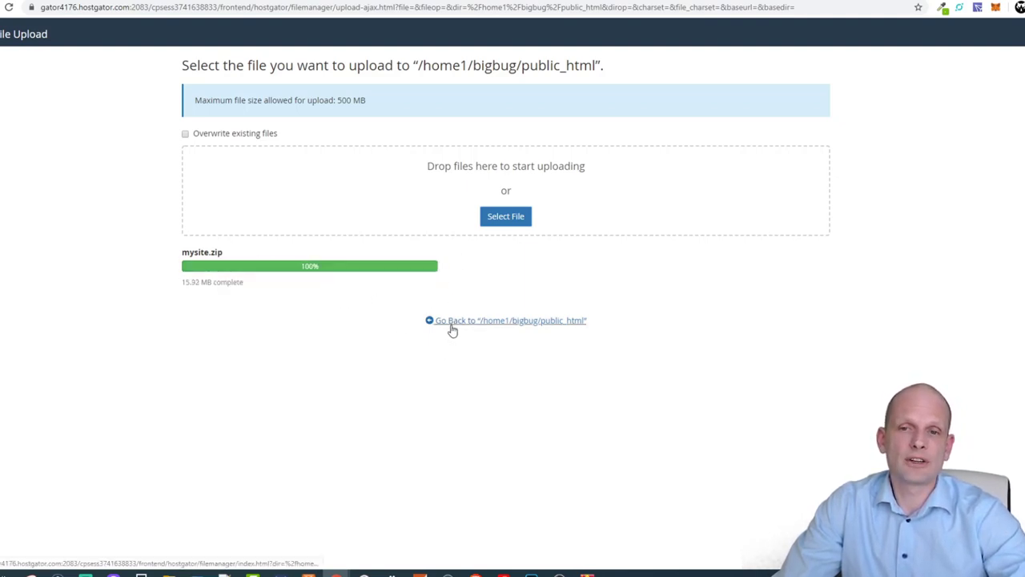
click(521, 327)
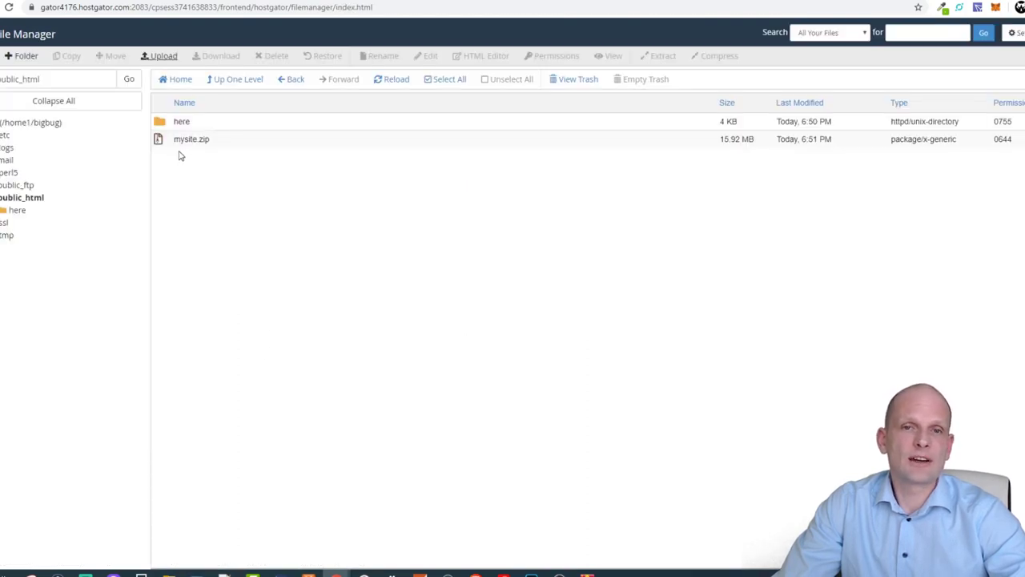
Extract mysite.zip into public_html, creating the mysite folder
click(181, 140)
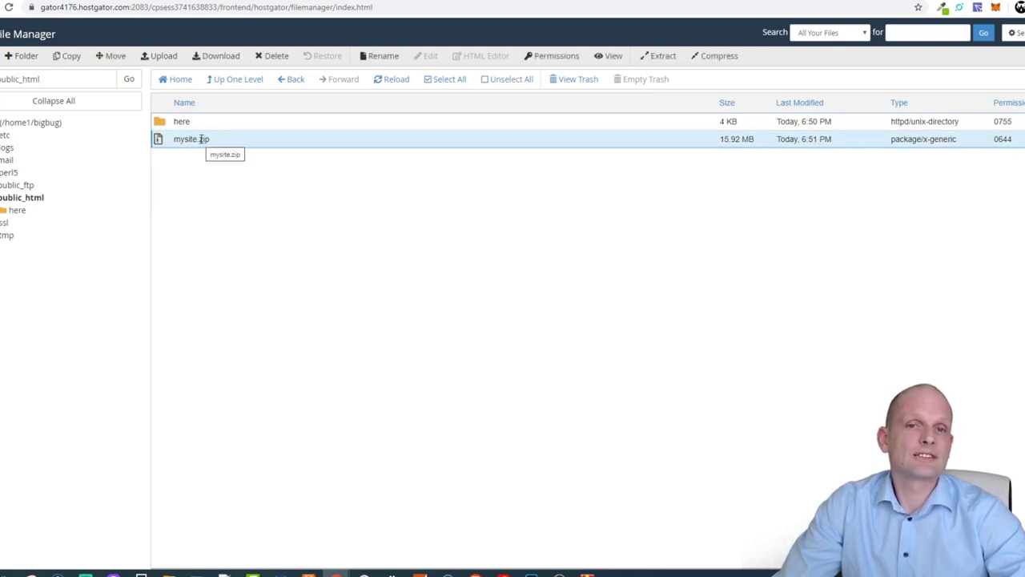
right_click(202, 140)
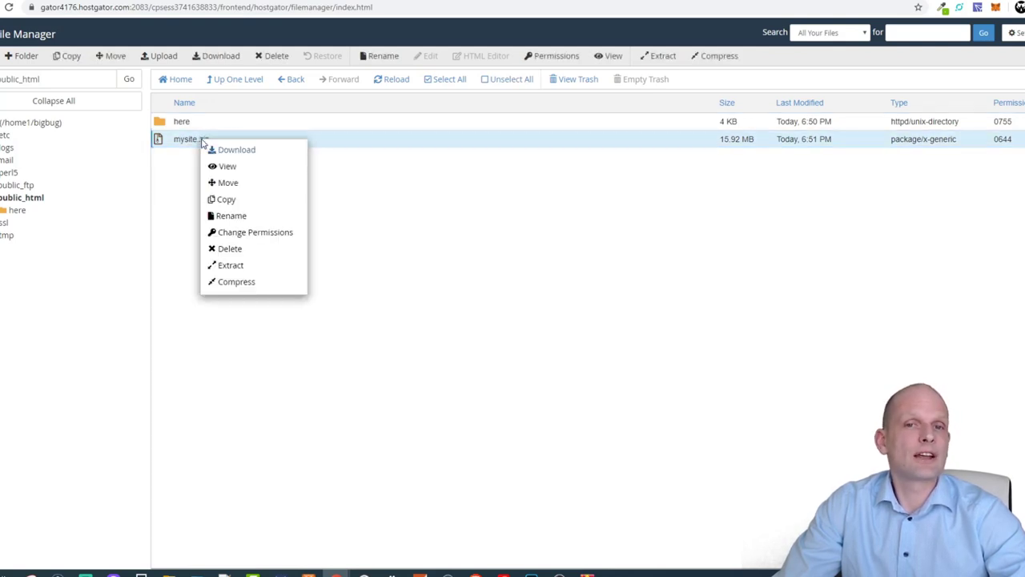
click(216, 265)
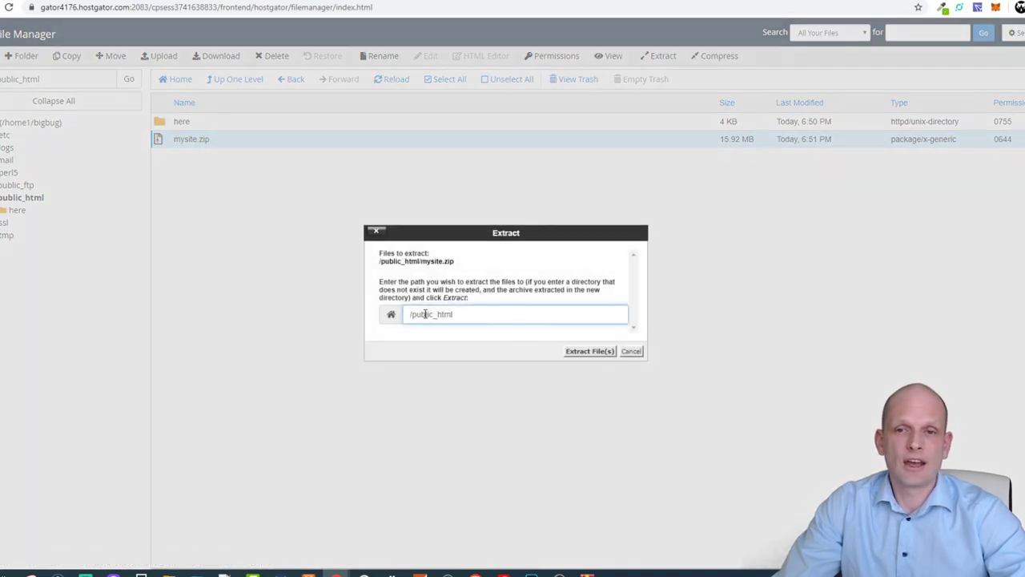
click(591, 353)
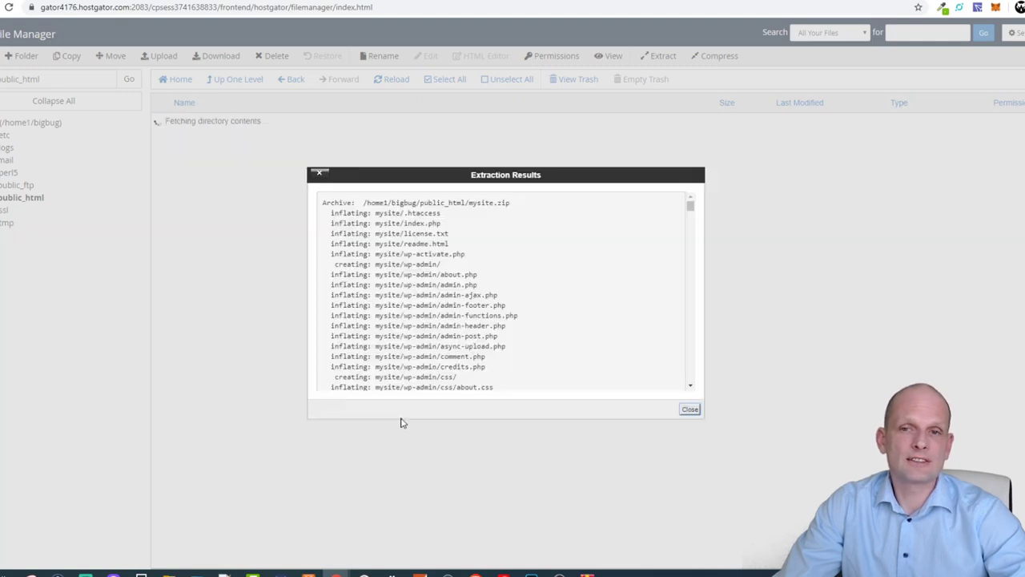
click(688, 410)
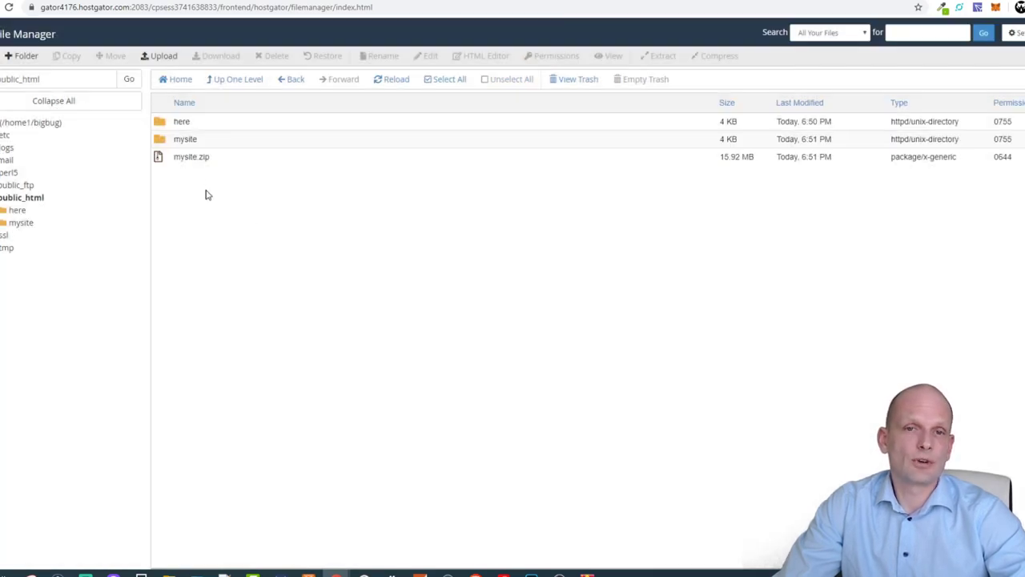
Delete mysite.zip to the trash and open the extracted mysite folder
click(161, 140)
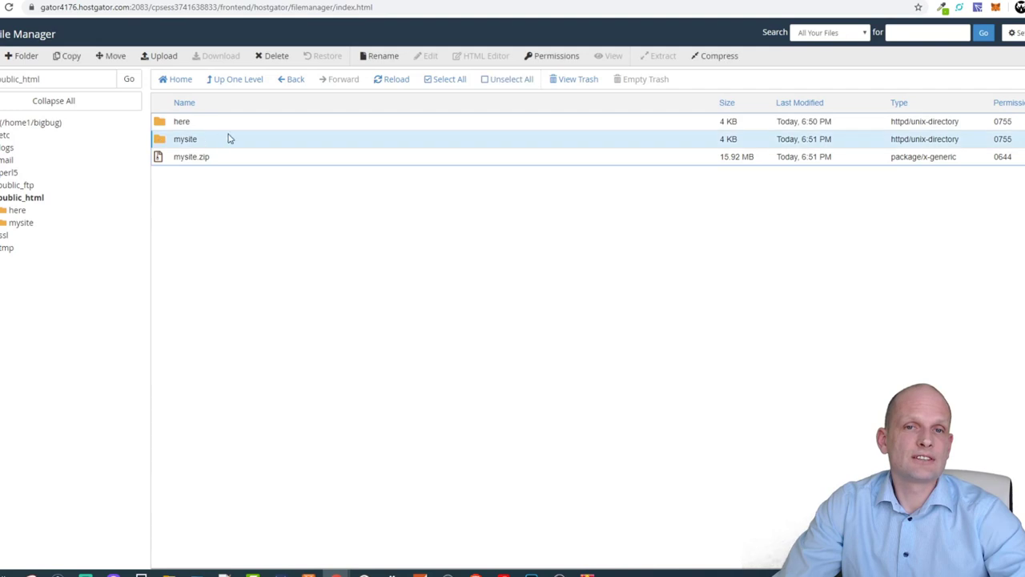
click(184, 158)
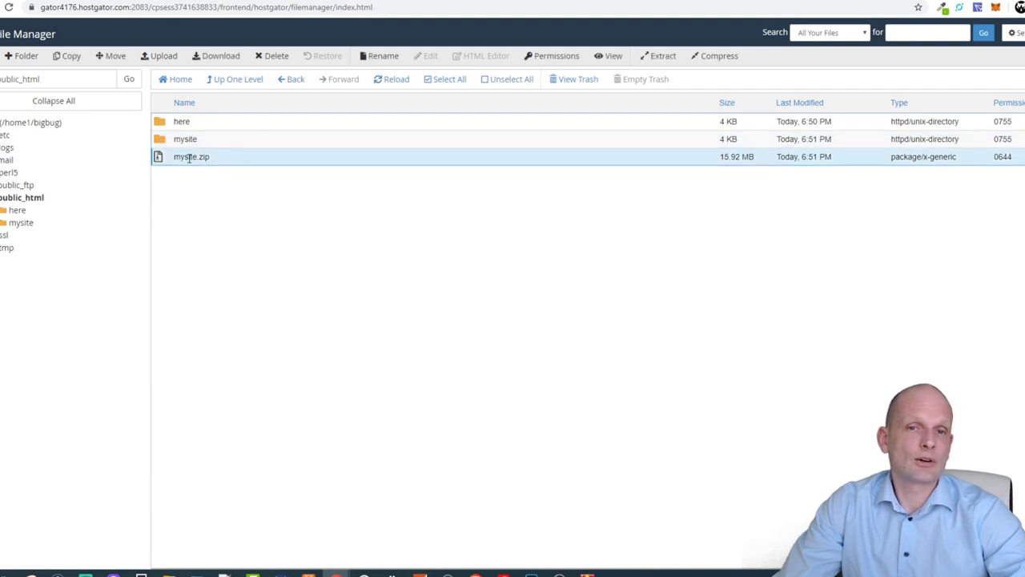
right_click(190, 160)
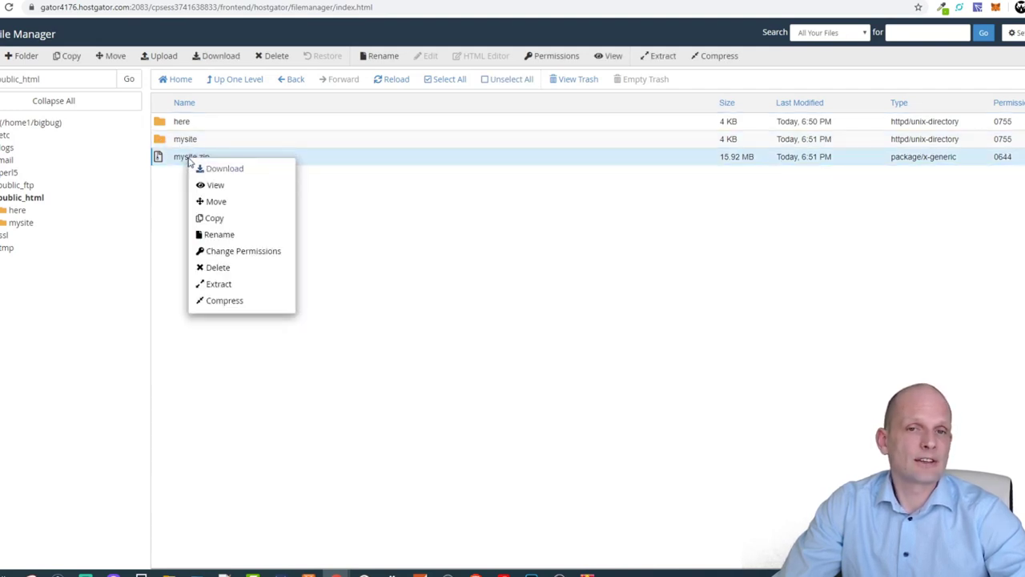
click(217, 267)
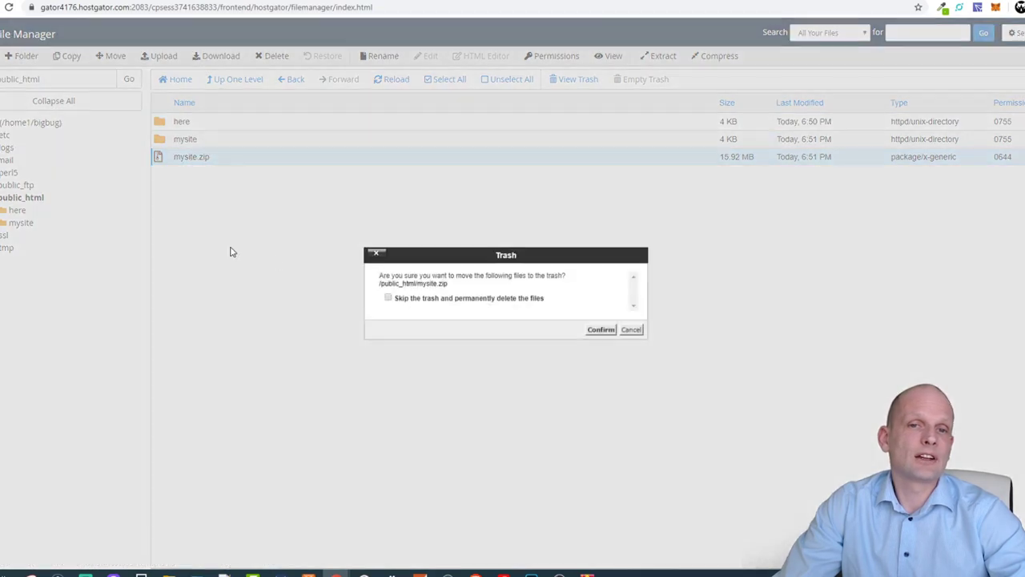
click(597, 330)
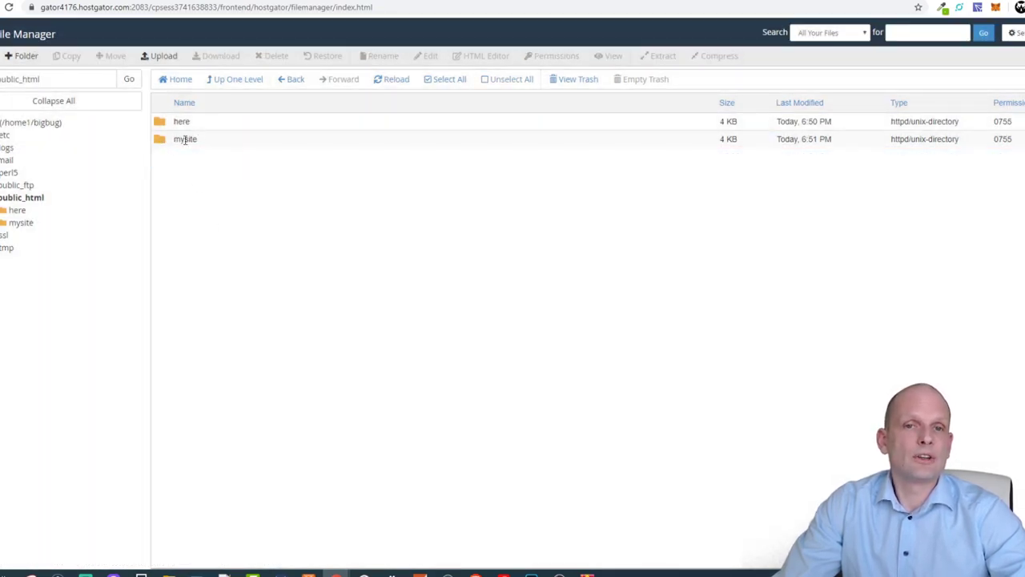
click(161, 140)
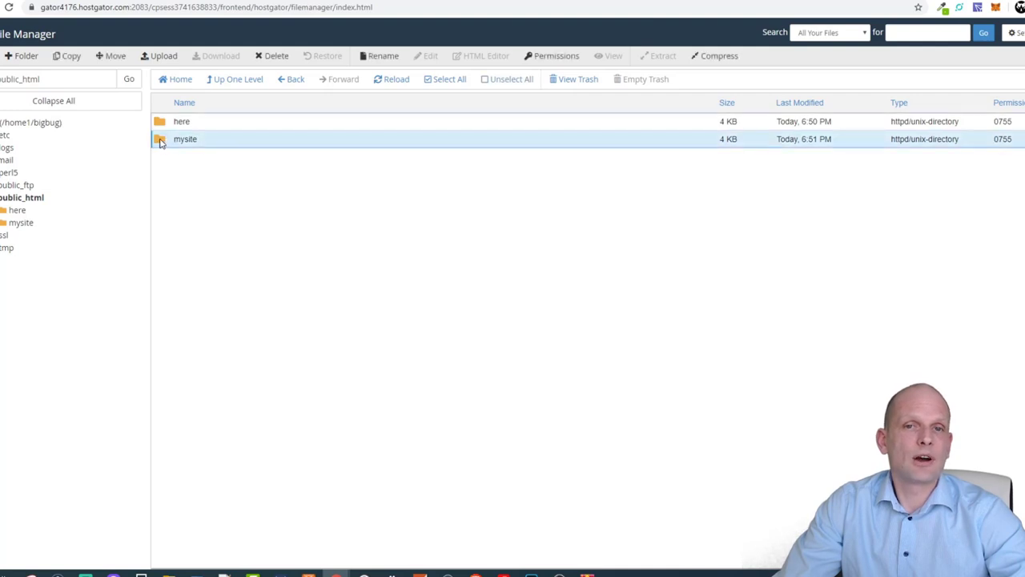
double_click(160, 141)
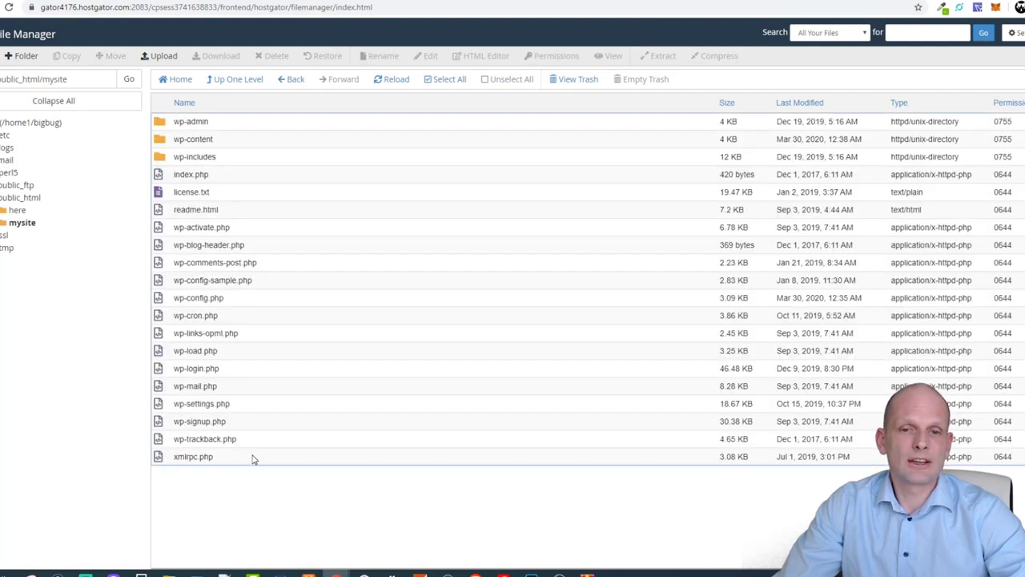
Move every WordPress file from mysite into the /public_html root, then view public_html
drag(253, 458, 240, 134)
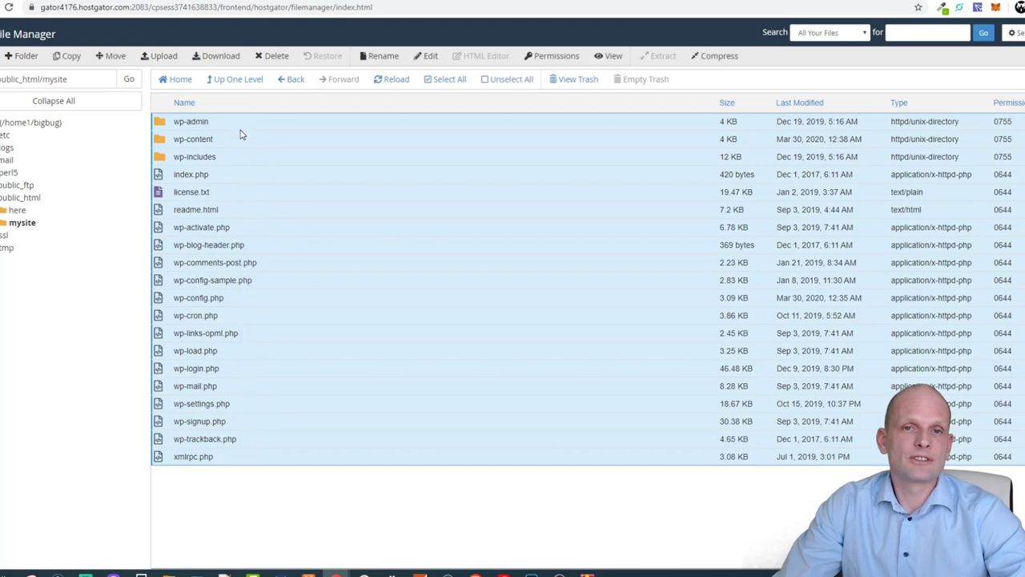
right_click(241, 135)
click(264, 140)
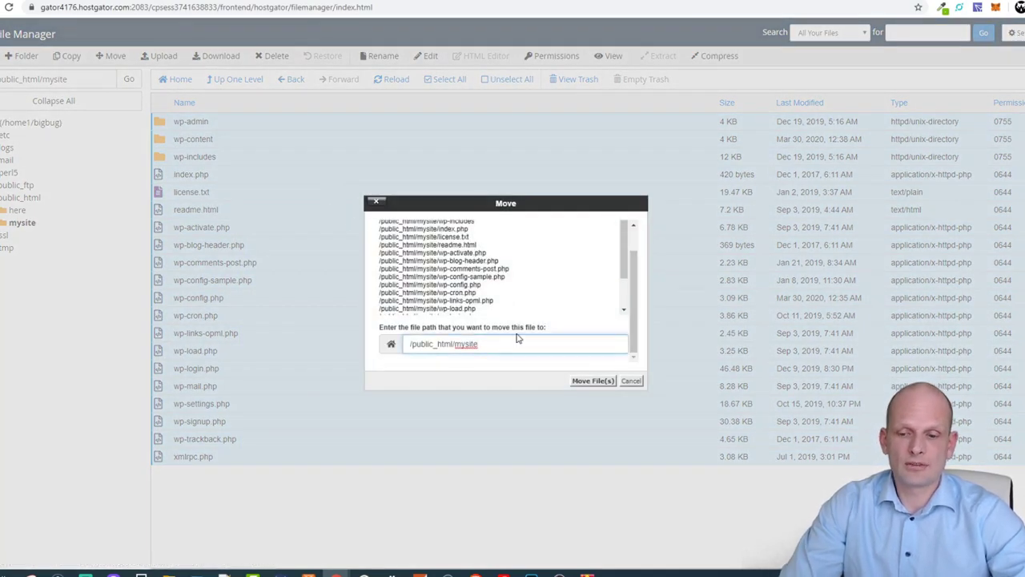
key(BackSpace)
key(BackSpace)
key(BackSpace)
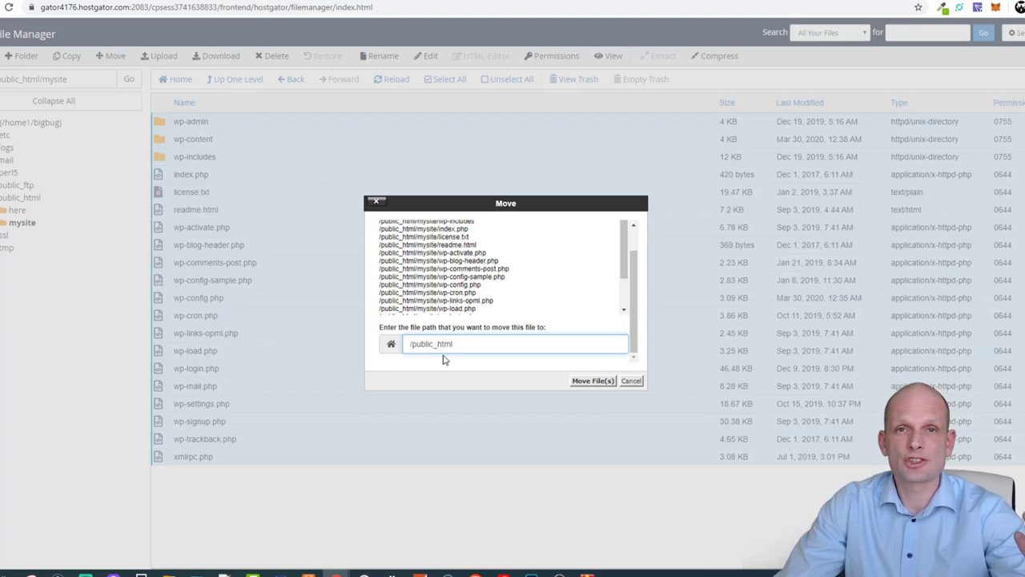
click(598, 380)
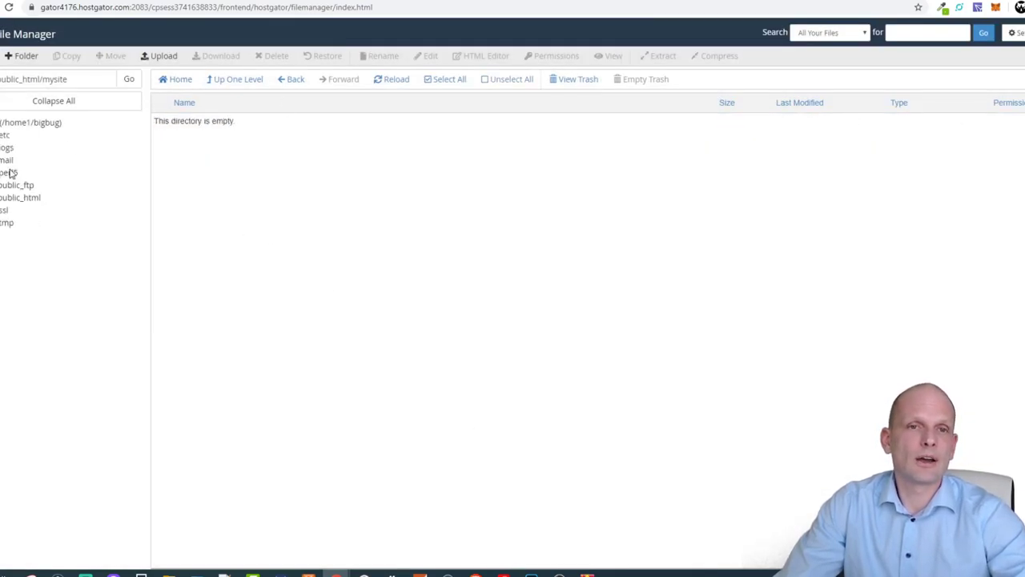
click(20, 197)
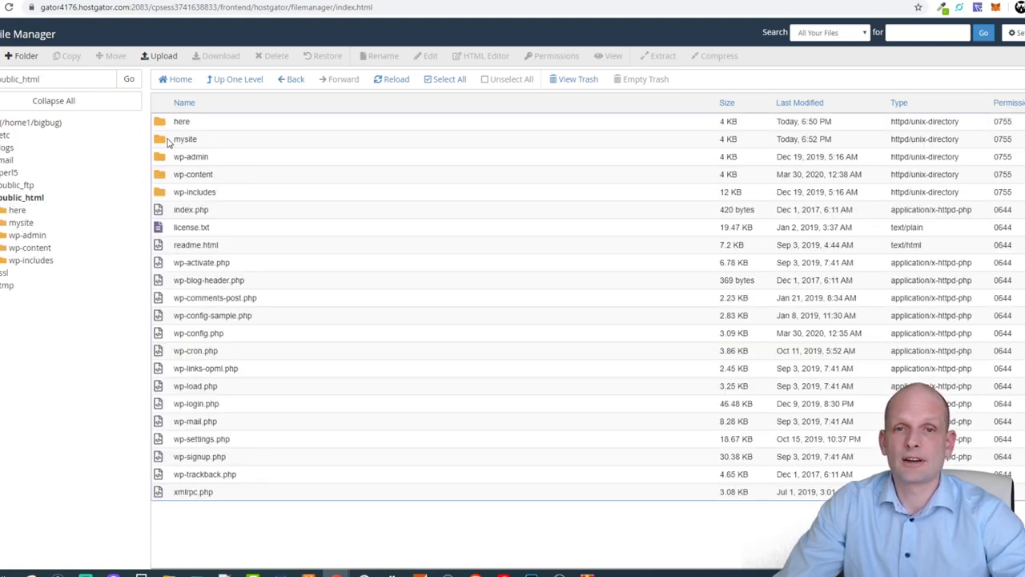
click(232, 141)
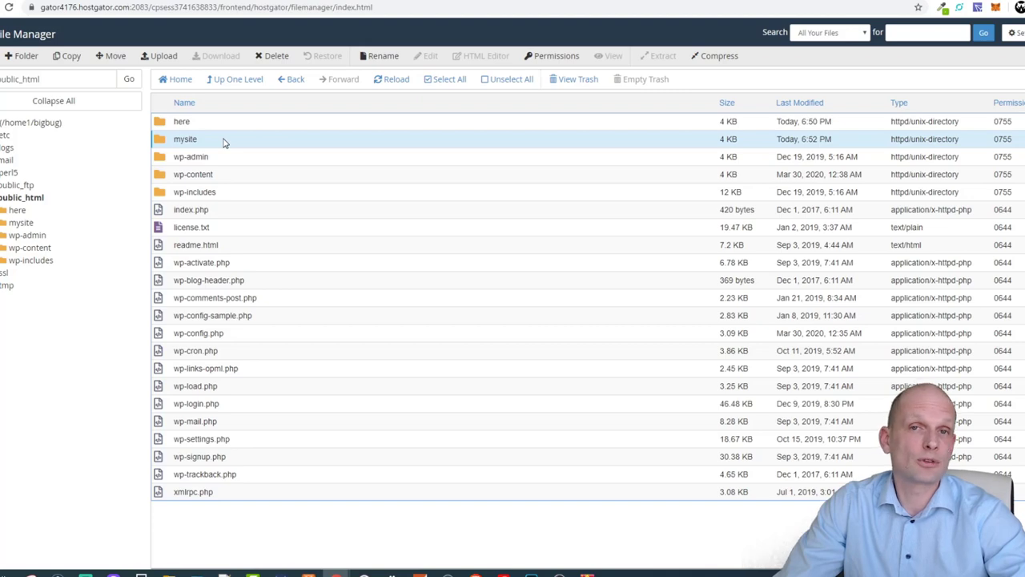
Delete the empty mysite folder from public_html
right_click(223, 141)
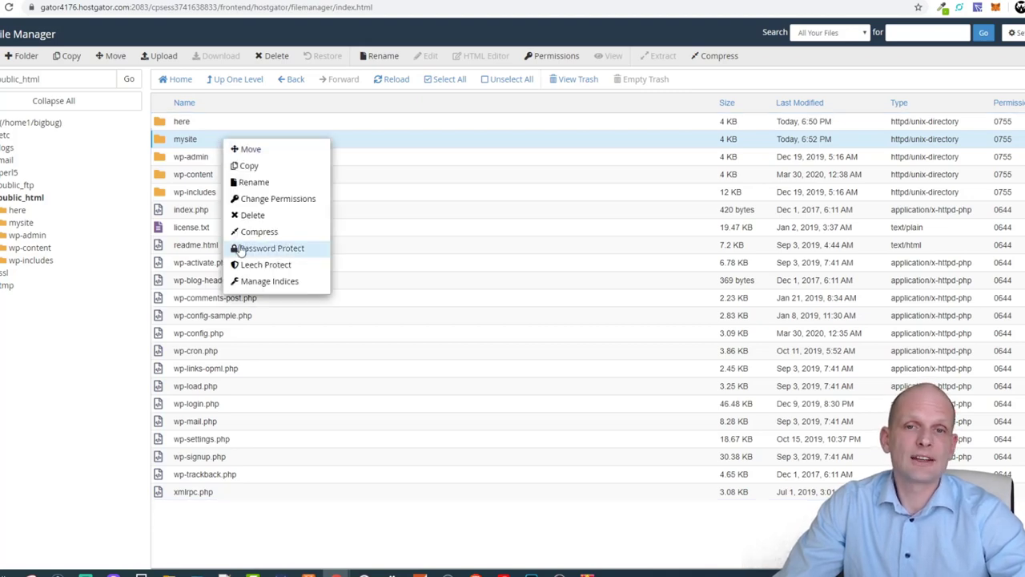
click(250, 217)
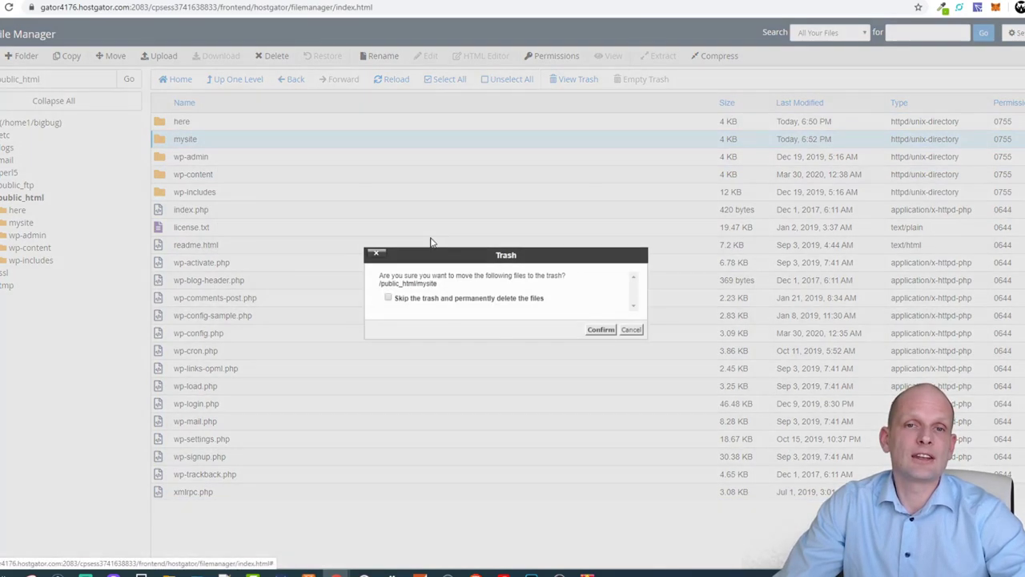
click(602, 330)
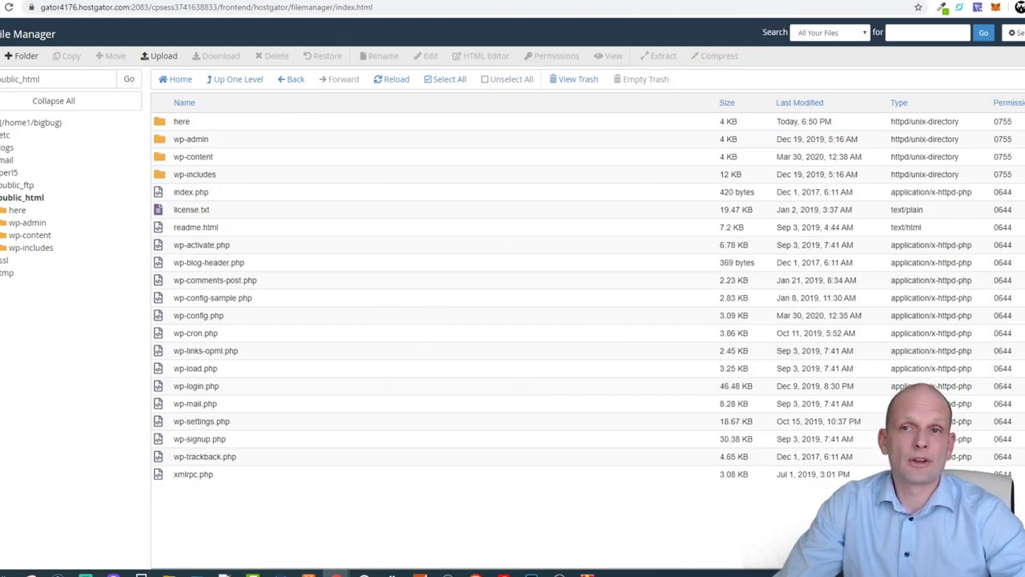
Reload techwolf.site to see its database connection error, then refresh the public_html listing
click(529, 1)
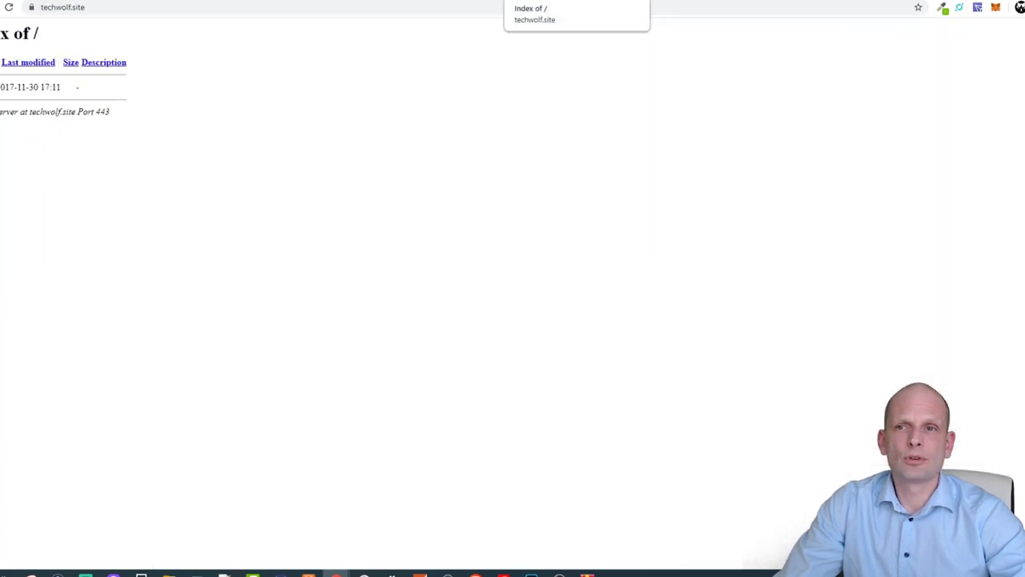
click(168, 8)
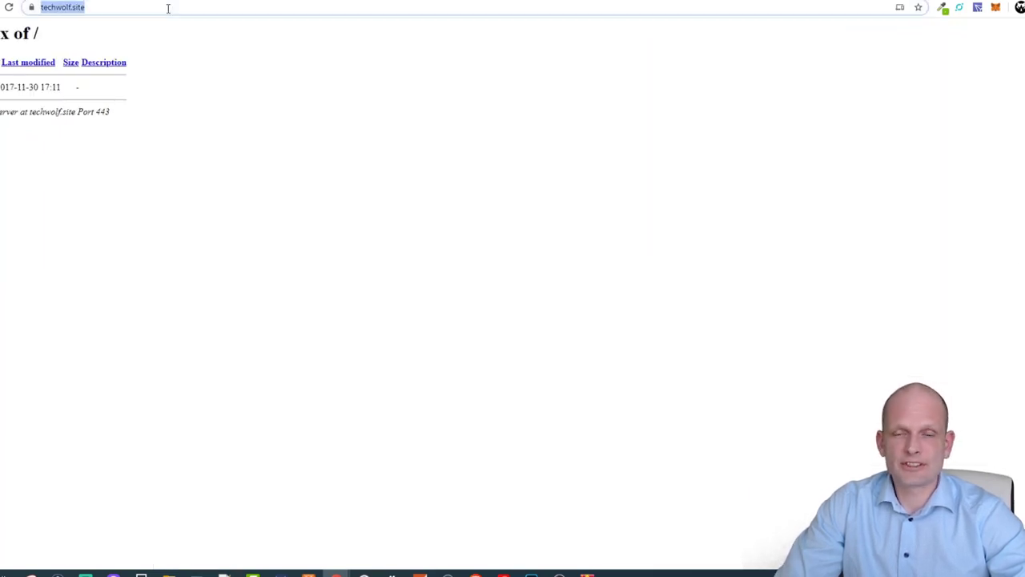
key(Return)
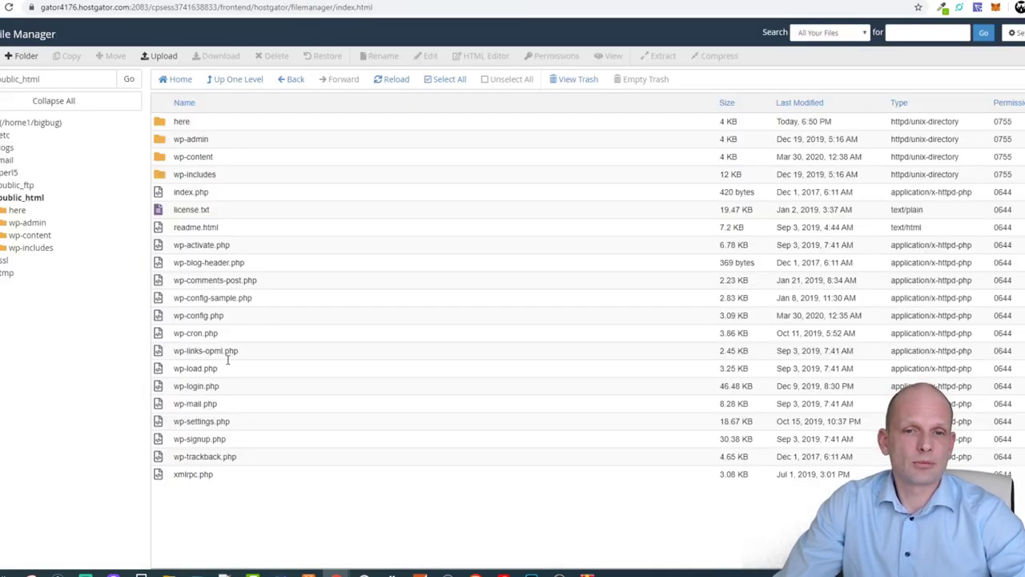
click(11, 200)
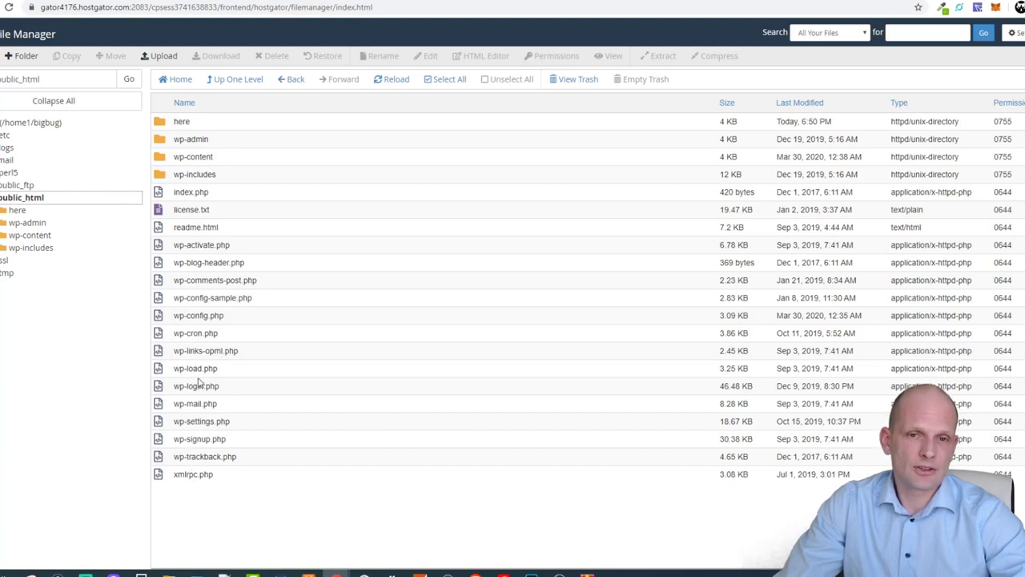
Open wp-config.php in the code editor and bring its MySQL DB_NAME settings into view
click(200, 316)
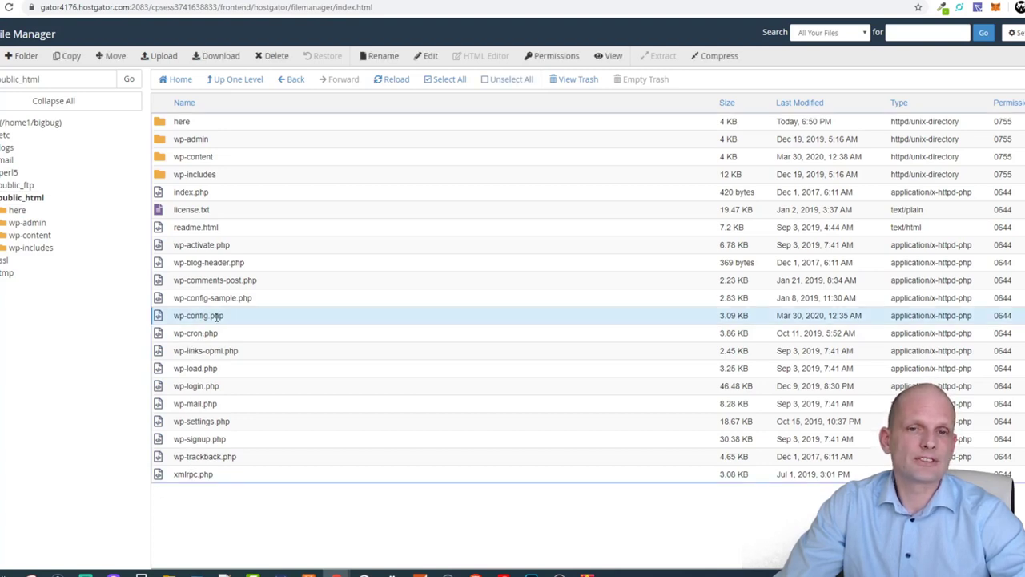
right_click(217, 316)
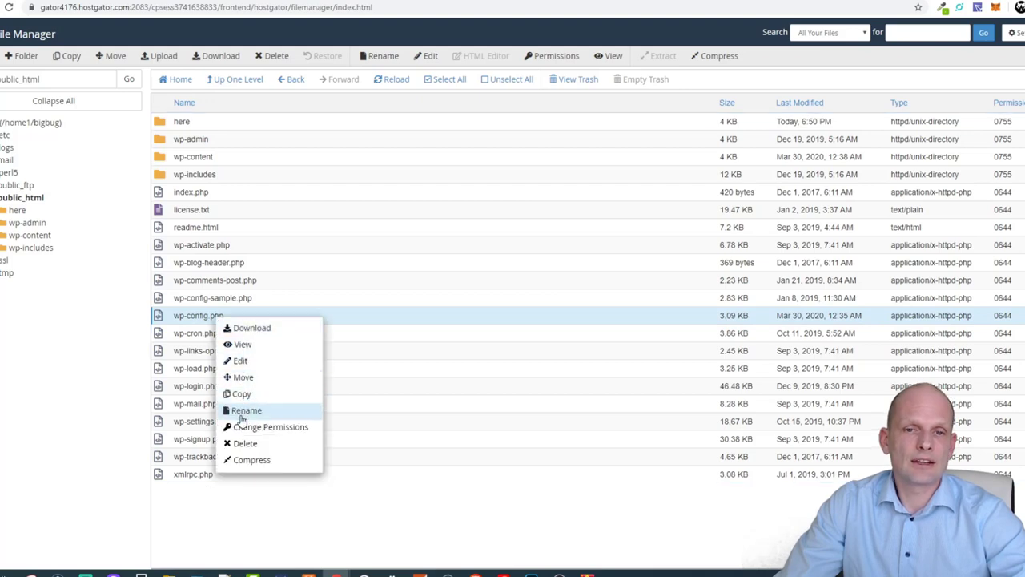
click(255, 365)
click(608, 382)
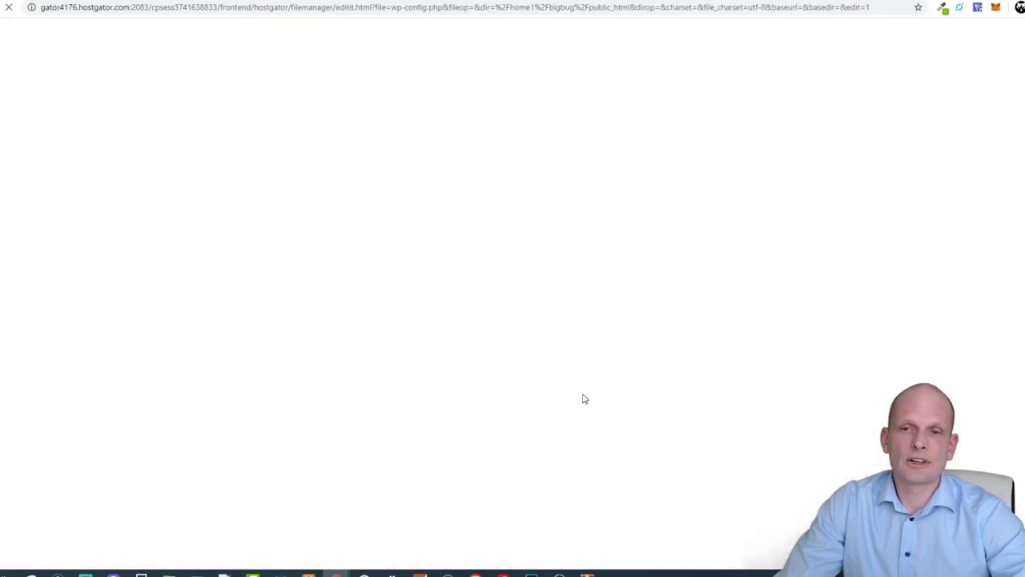
scroll(75, 232, down, 1)
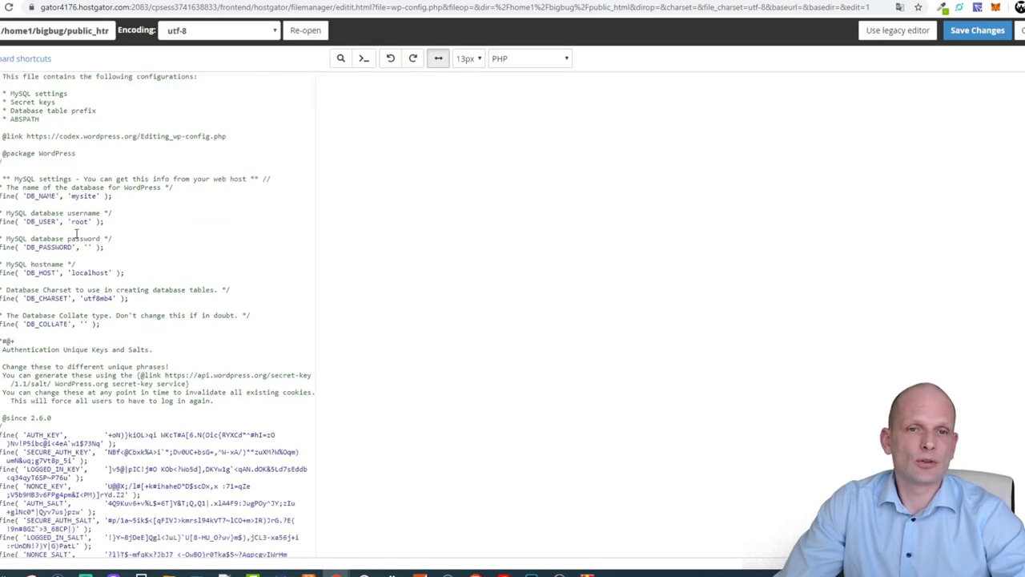
scroll(76, 232, down, 1)
drag(3, 144, 136, 140)
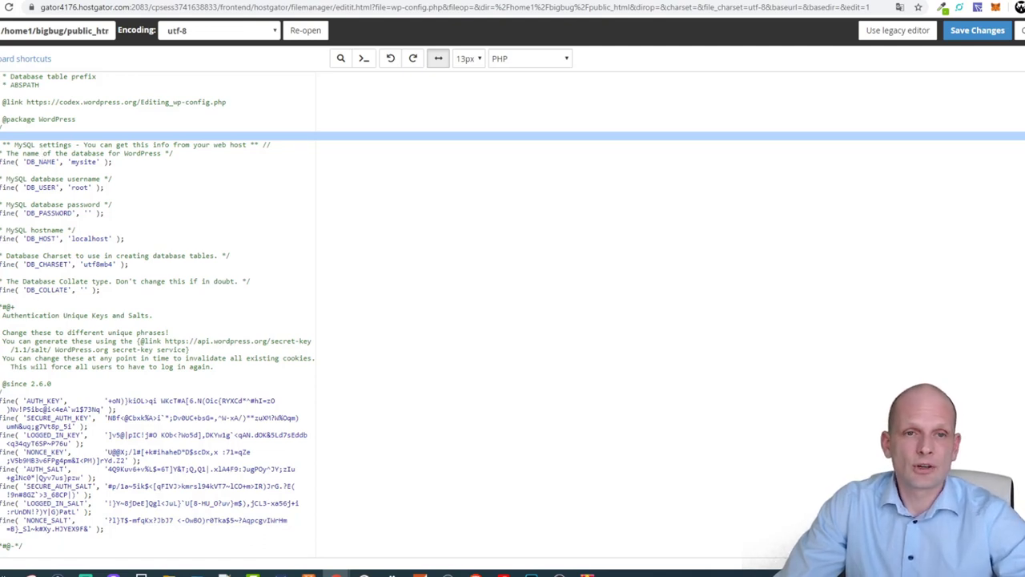
drag(28, 161, 96, 162)
Set DB_NAME to bigbug_mysite and replace DB_USER root with bigbug_mysiteusr
click(72, 161)
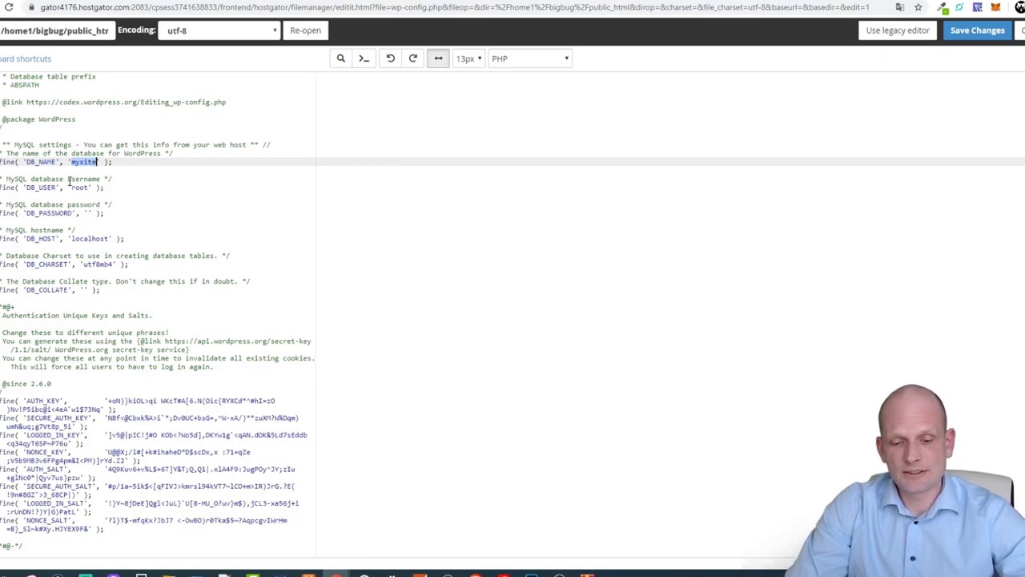
text(Higbug_)
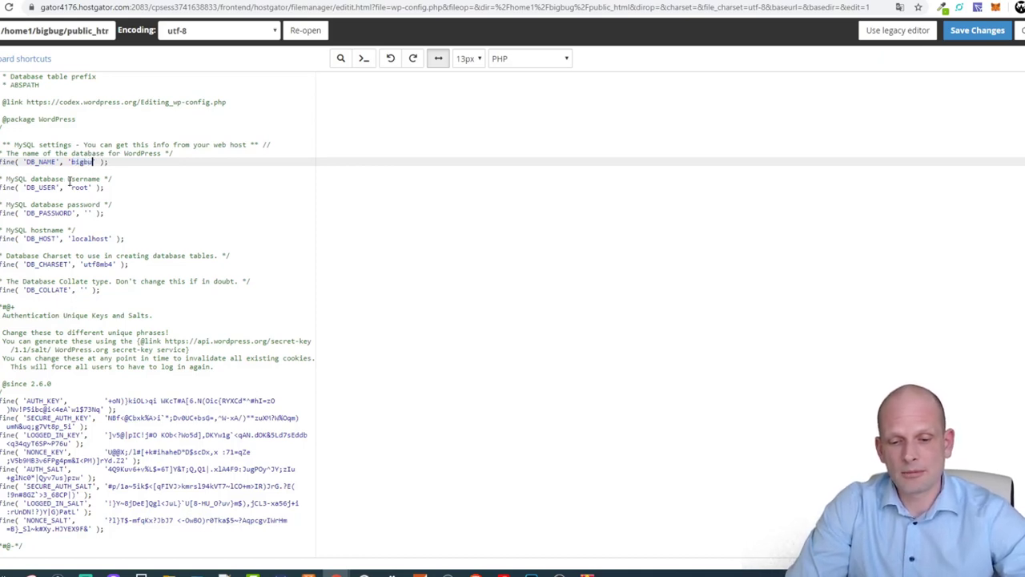
text(mysite)
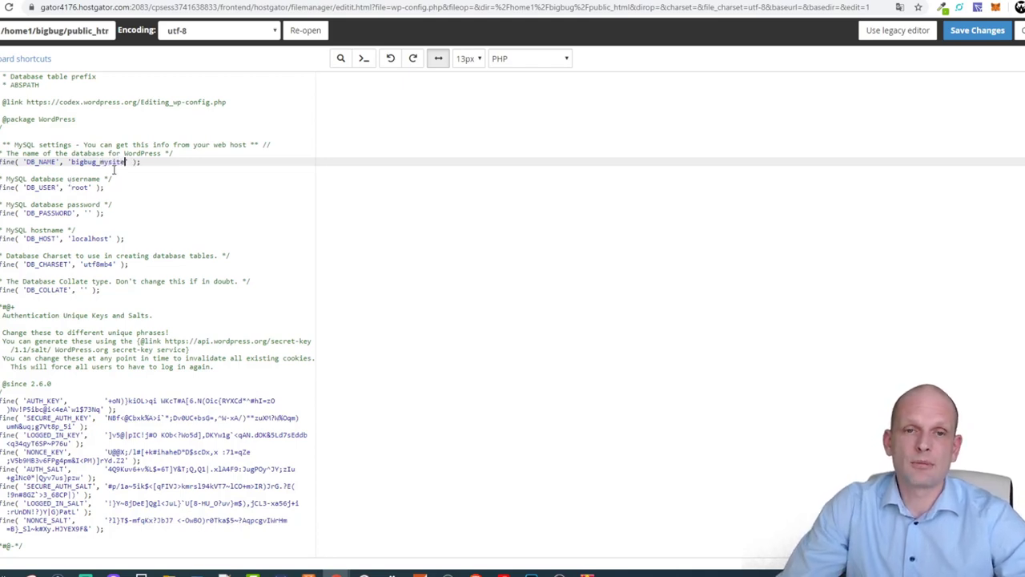
drag(70, 162, 123, 162)
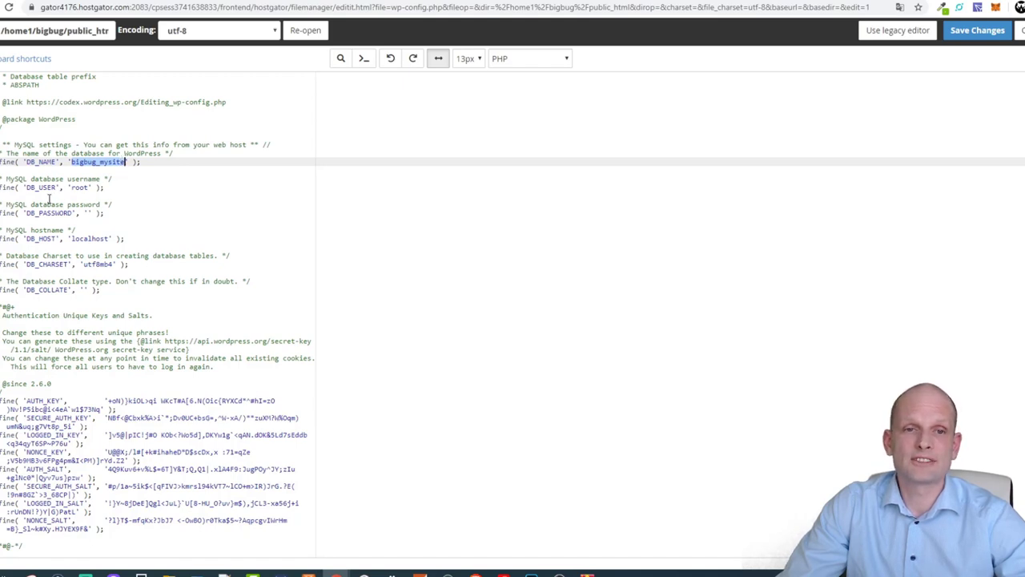
drag(70, 187, 90, 188)
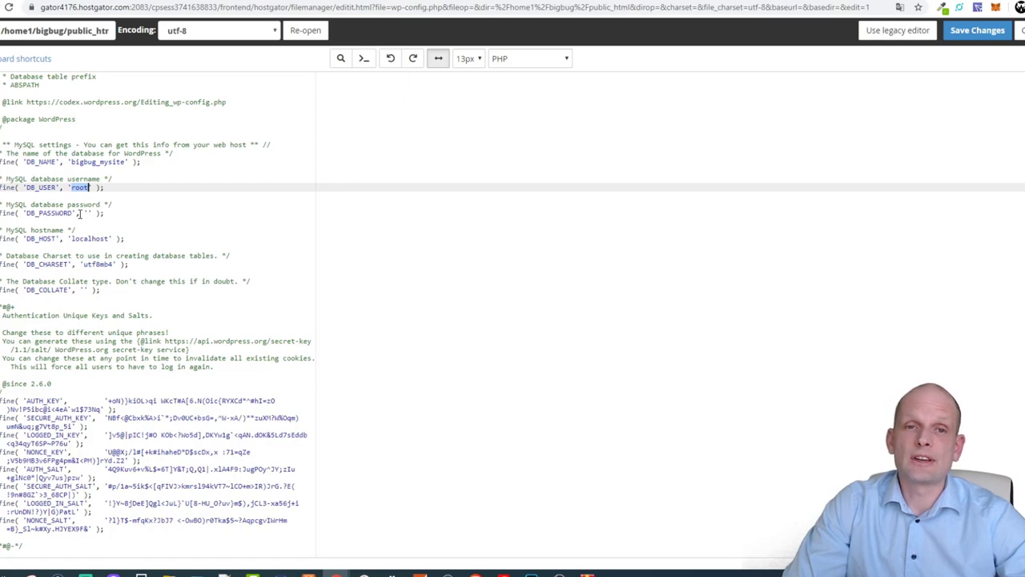
key(BackSpace)
text(b)
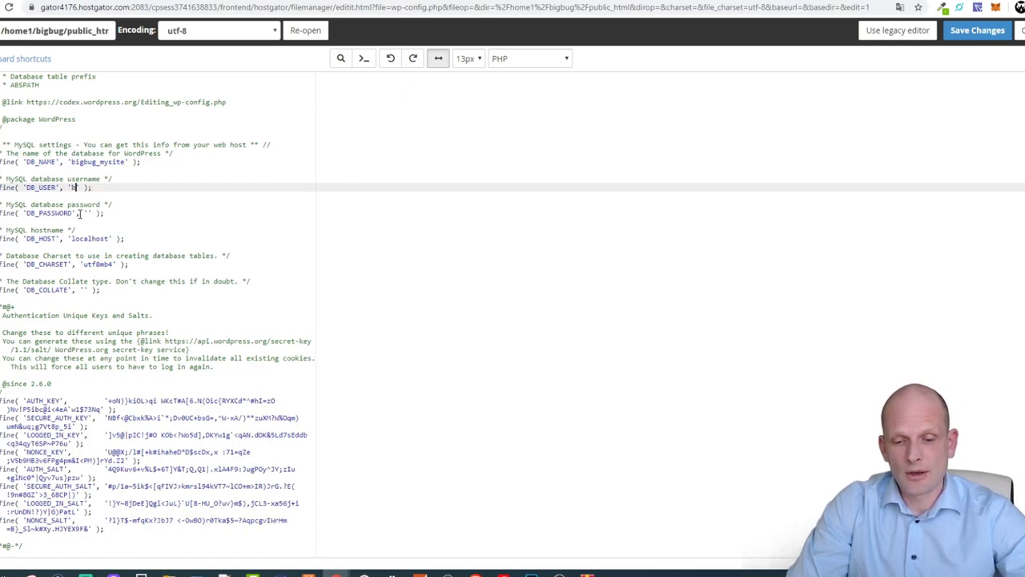
text(igbug_)
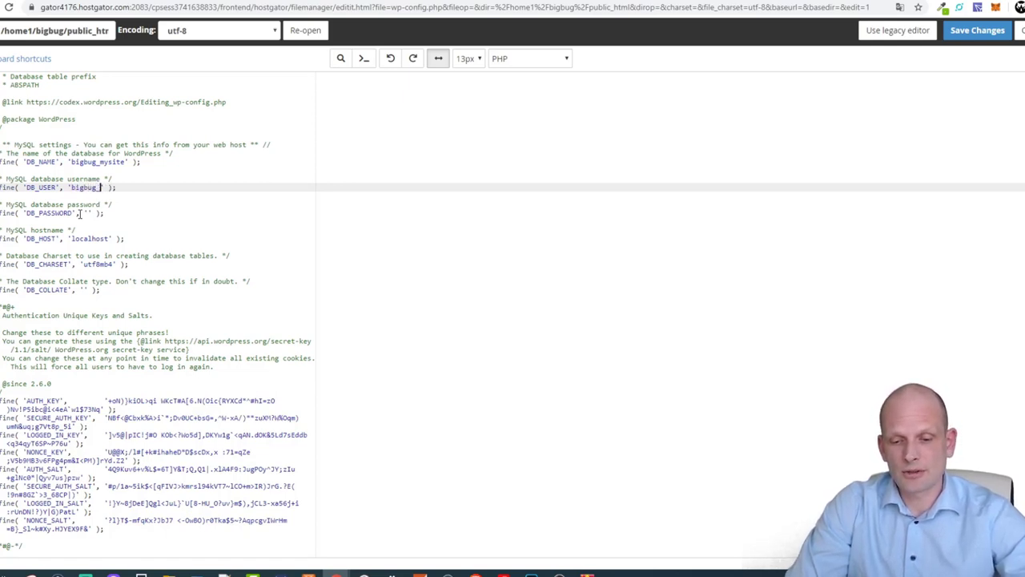
text(mysite)
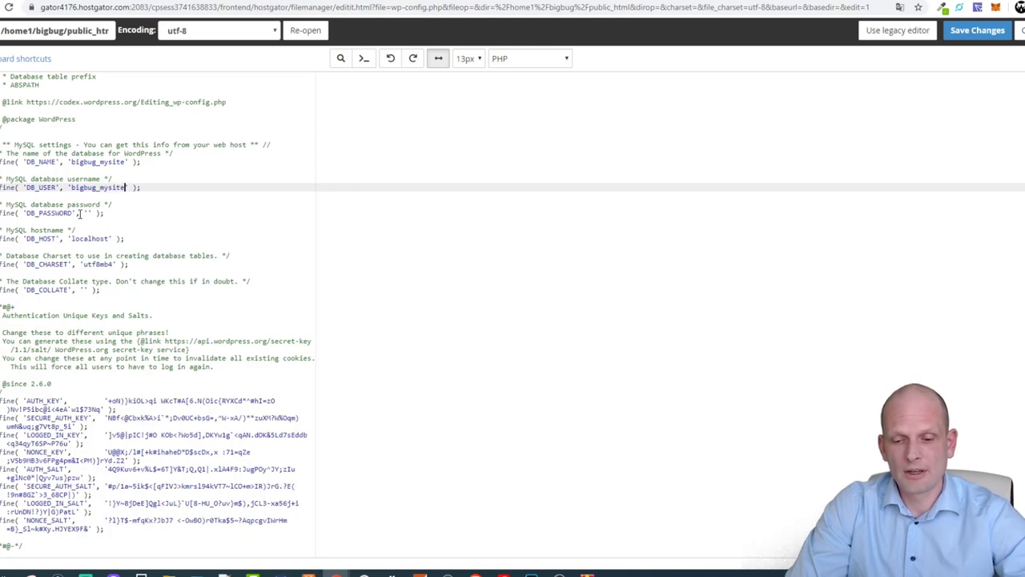
text(usr)
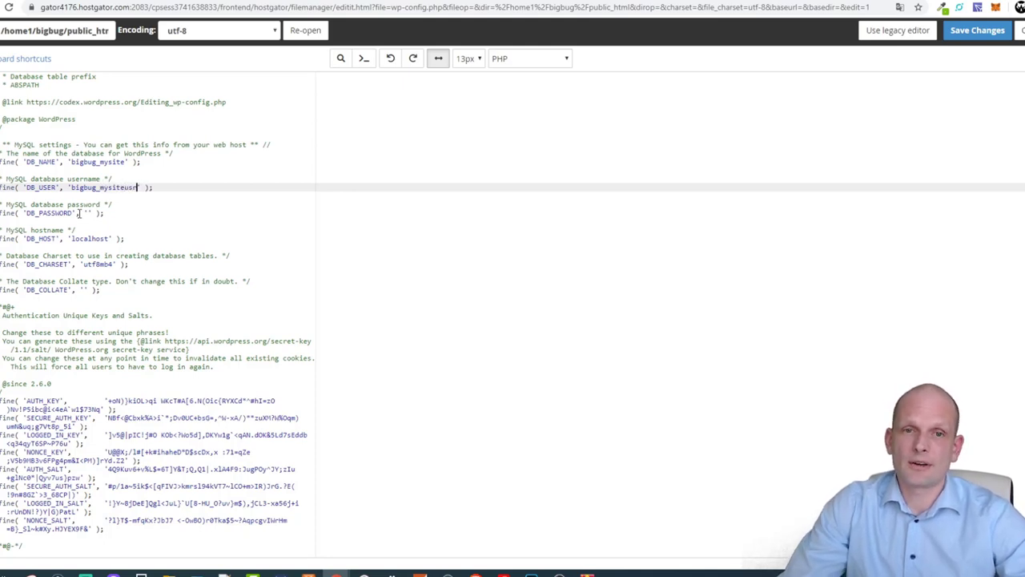
mouse_move(72, 187)
mouse_down()
mouse_move(131, 187)
mouse_move(73, 187)
mouse_up()
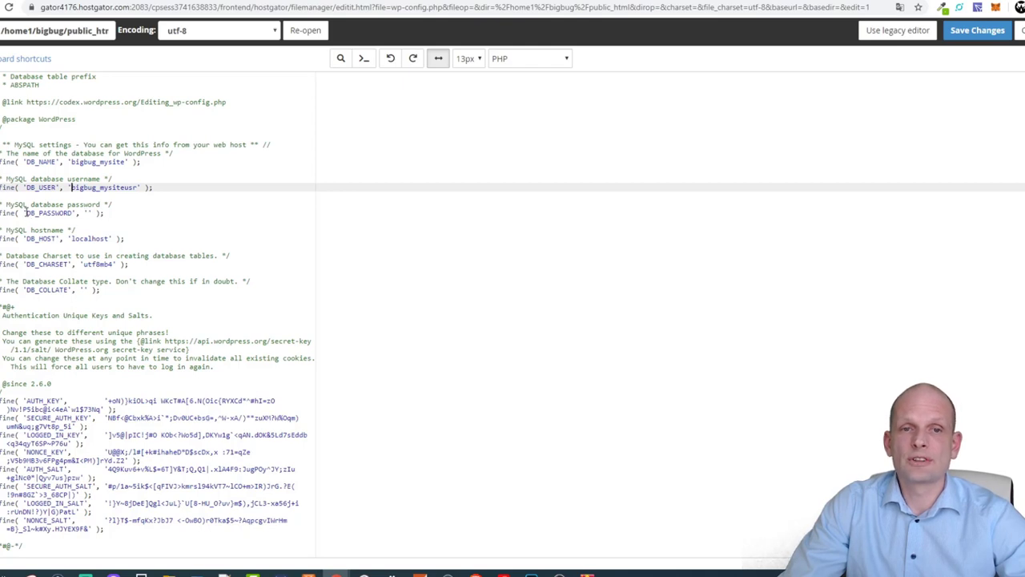
Enter the database user's password in DB_PASSWORD, keeping DB_HOST as localhost
drag(26, 212, 77, 212)
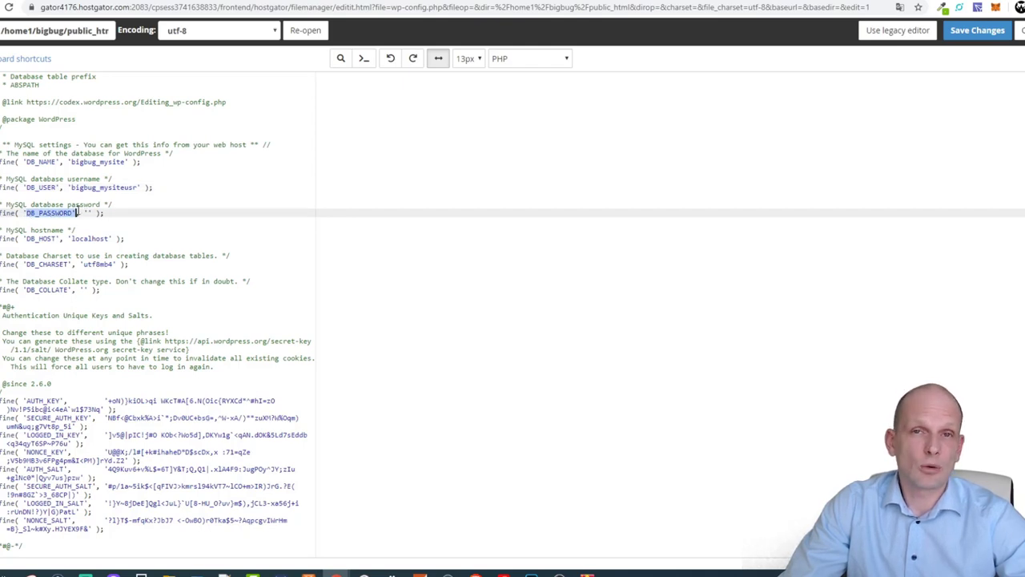
click(88, 212)
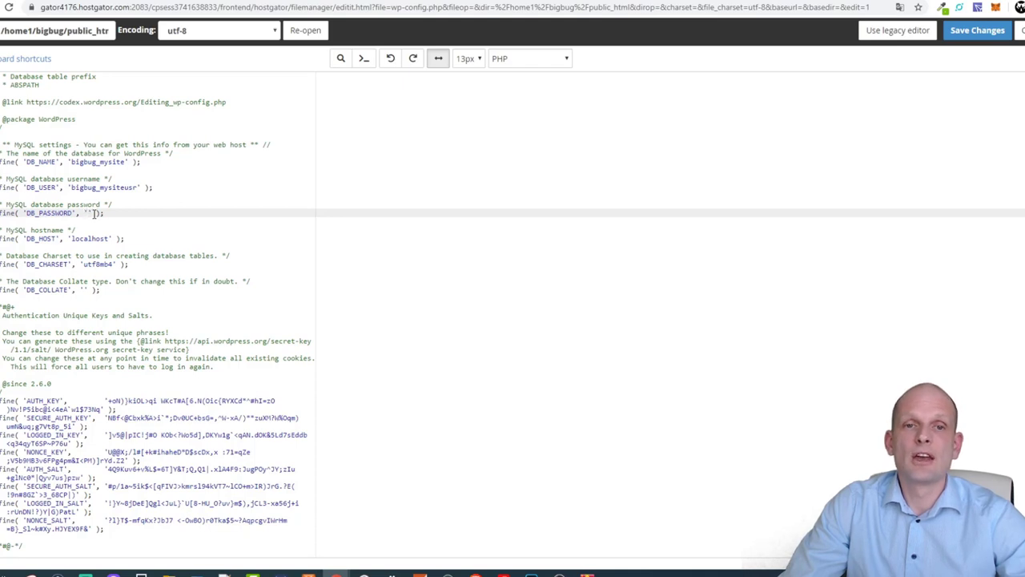
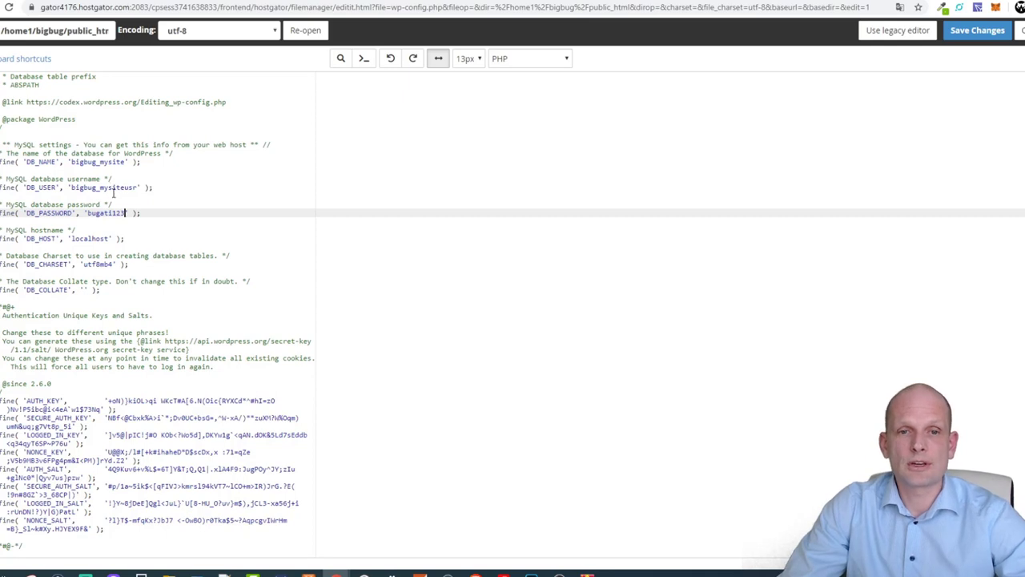
drag(71, 239, 109, 238)
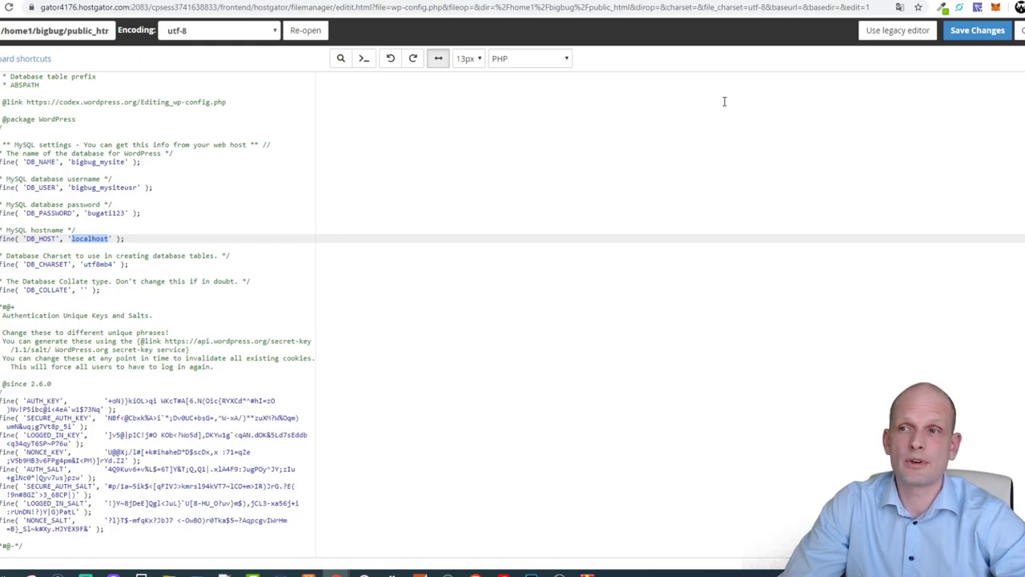
Save wp-config.php and reload techwolf.site so it shows the Hello world! post
click(976, 30)
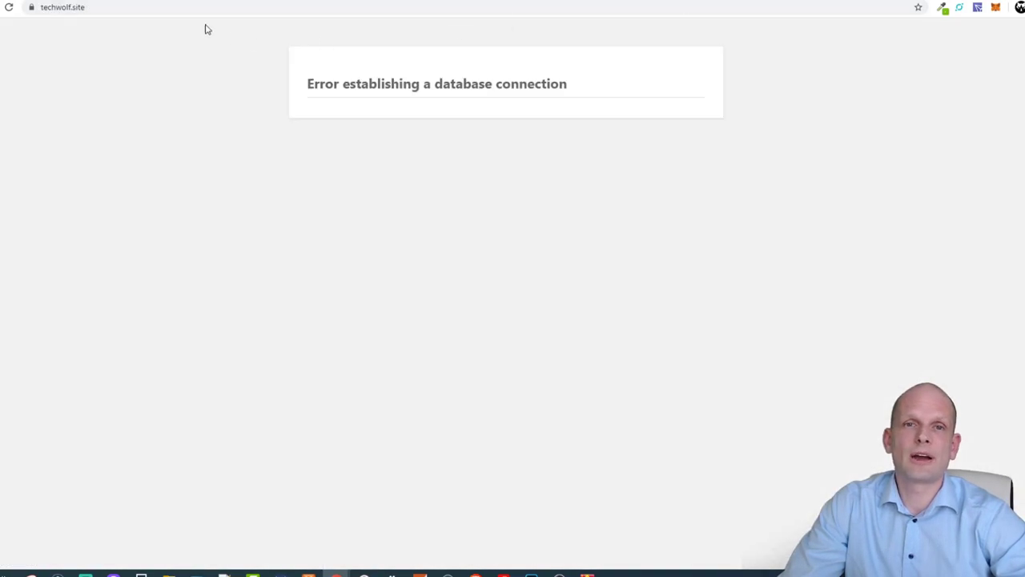
click(123, 9)
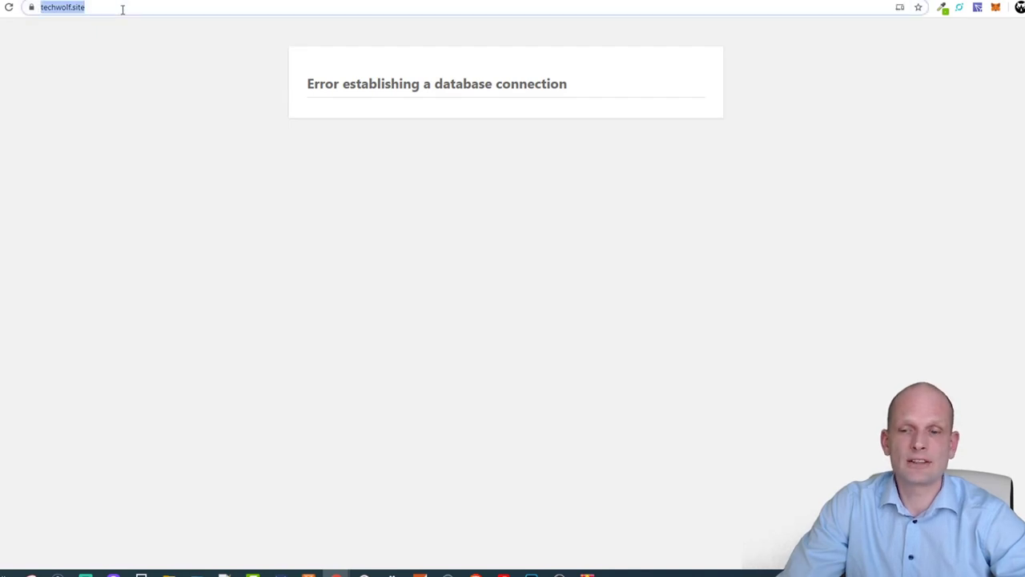
key(Return)
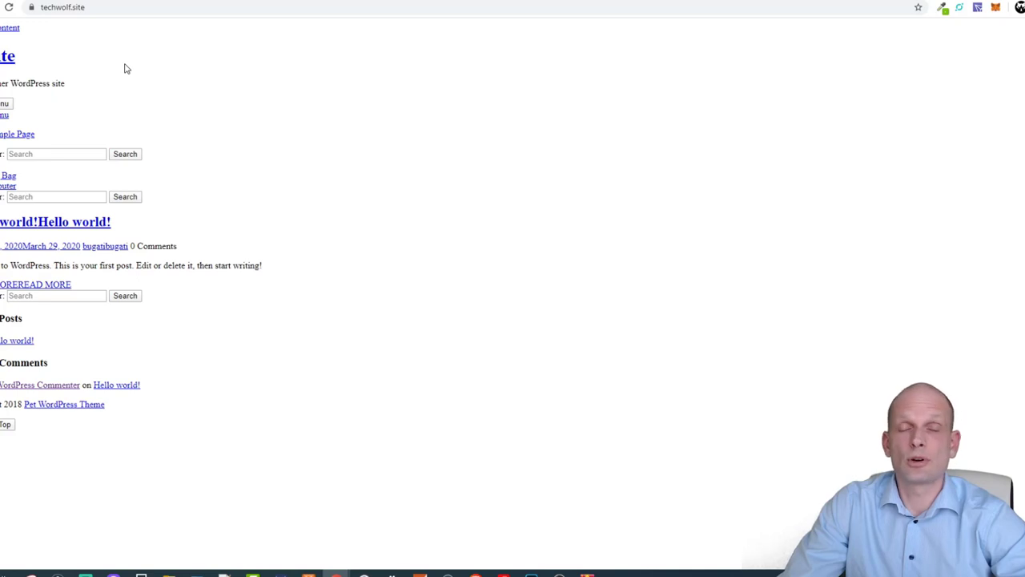
click(101, 7)
click(96, 6)
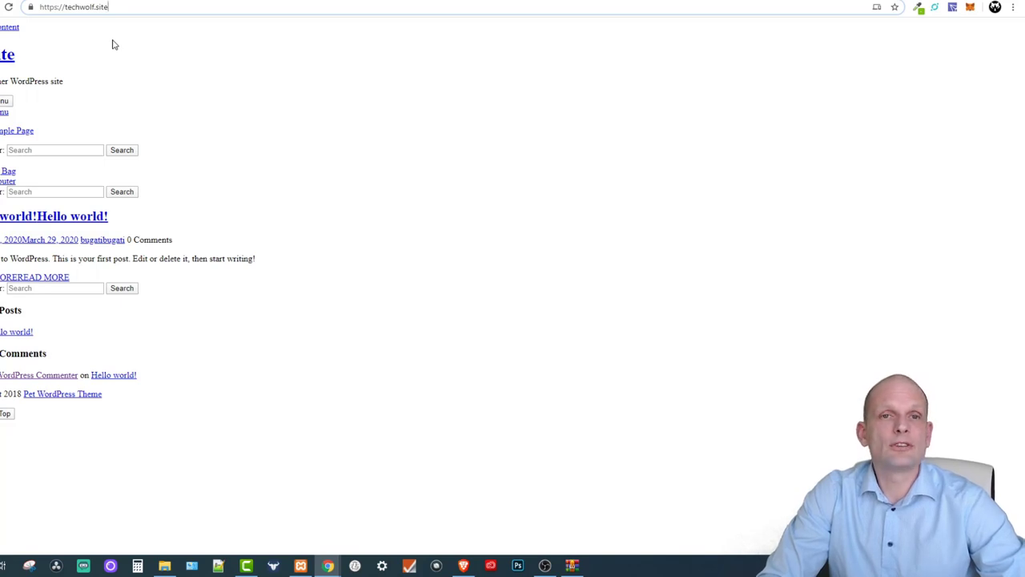
Visit techwolf.site/wp-admin past the security warning, then reload techwolf.site fully styled
text(/wp)
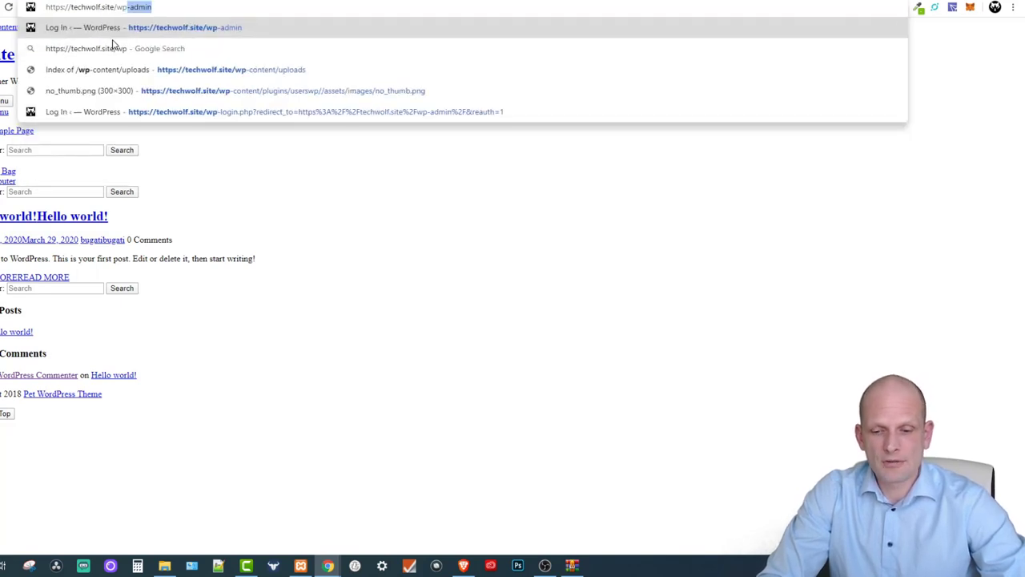
text(-admin)
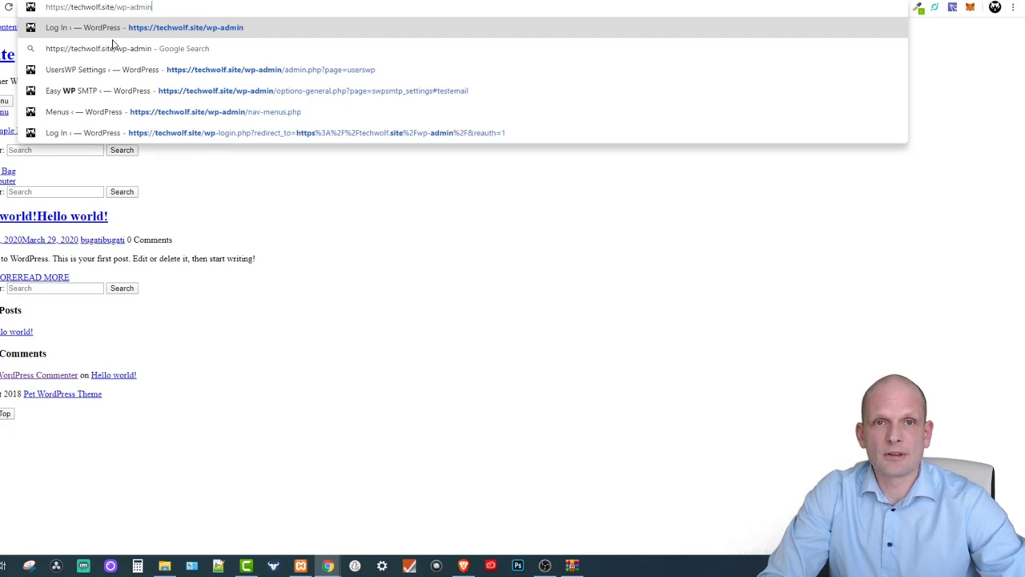
key(Return)
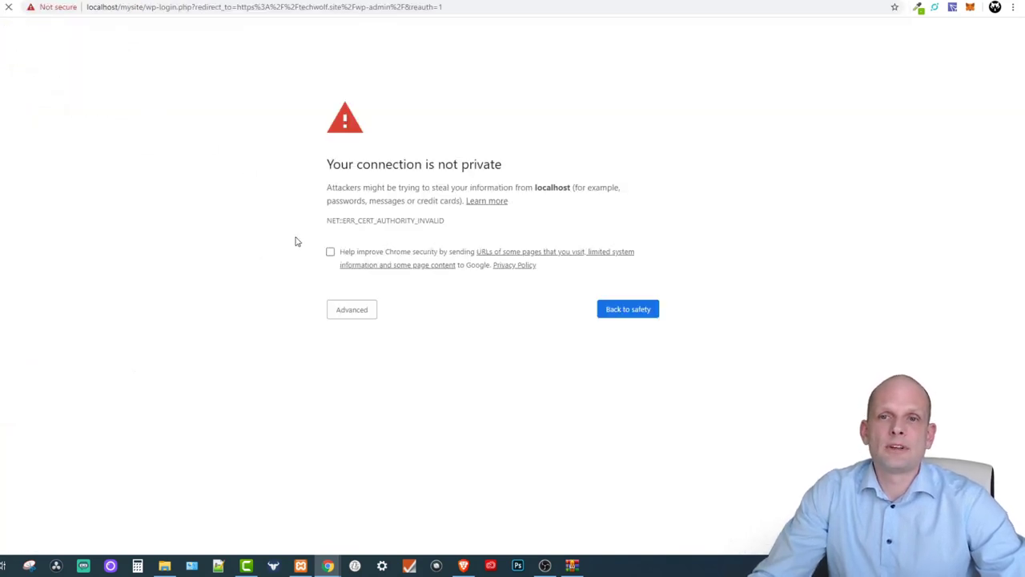
click(346, 311)
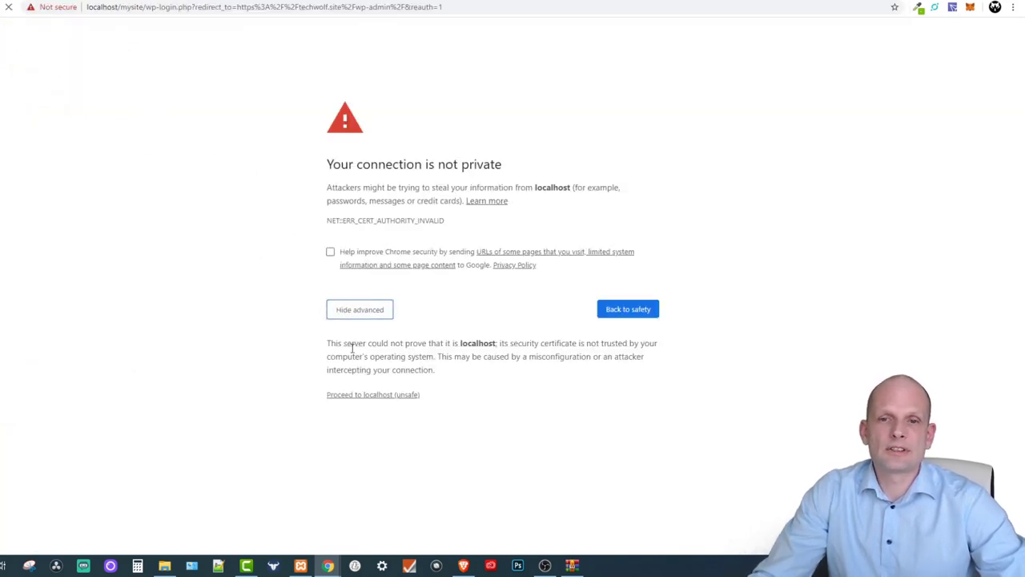
click(353, 398)
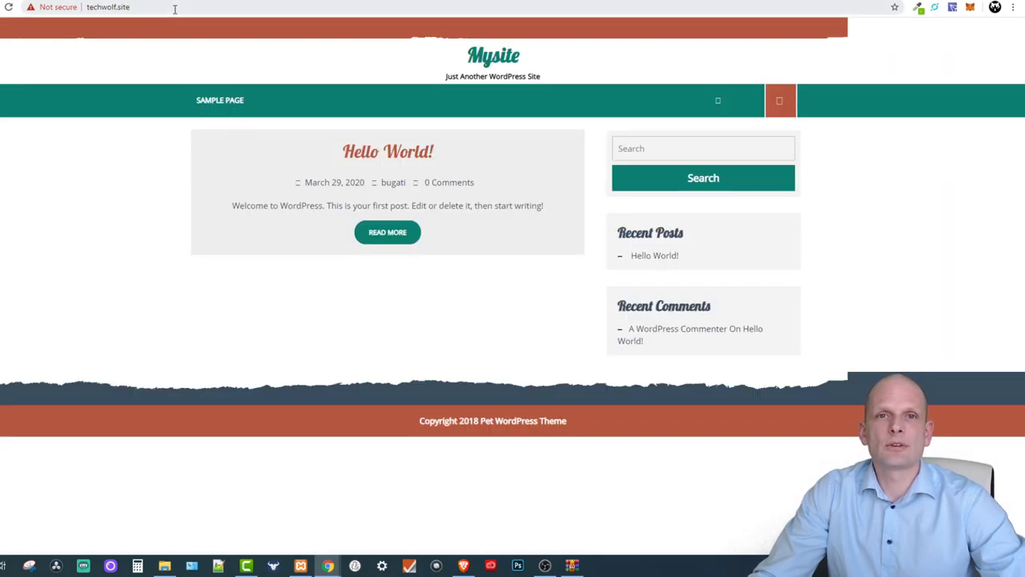
click(173, 7)
key(Return)
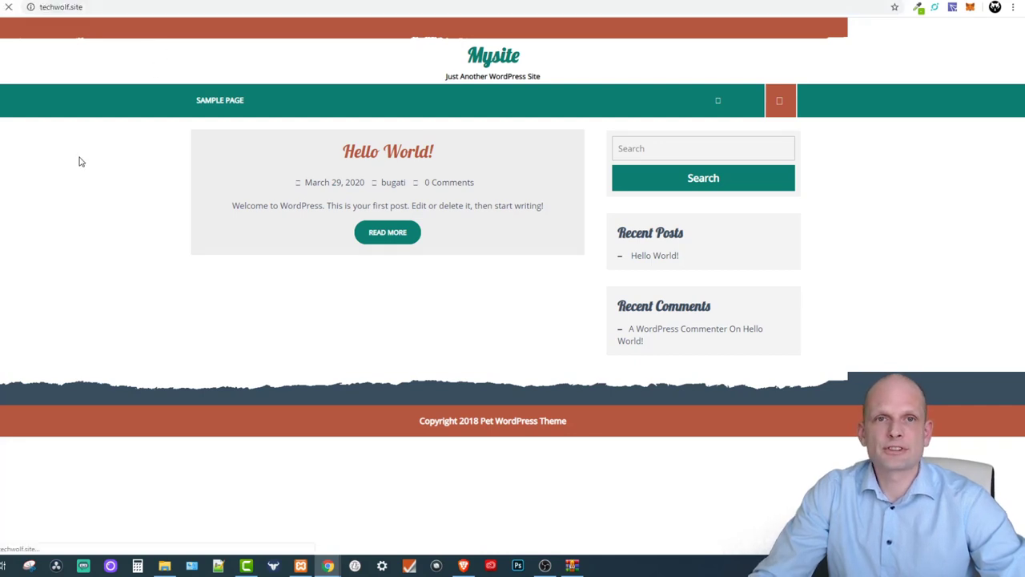